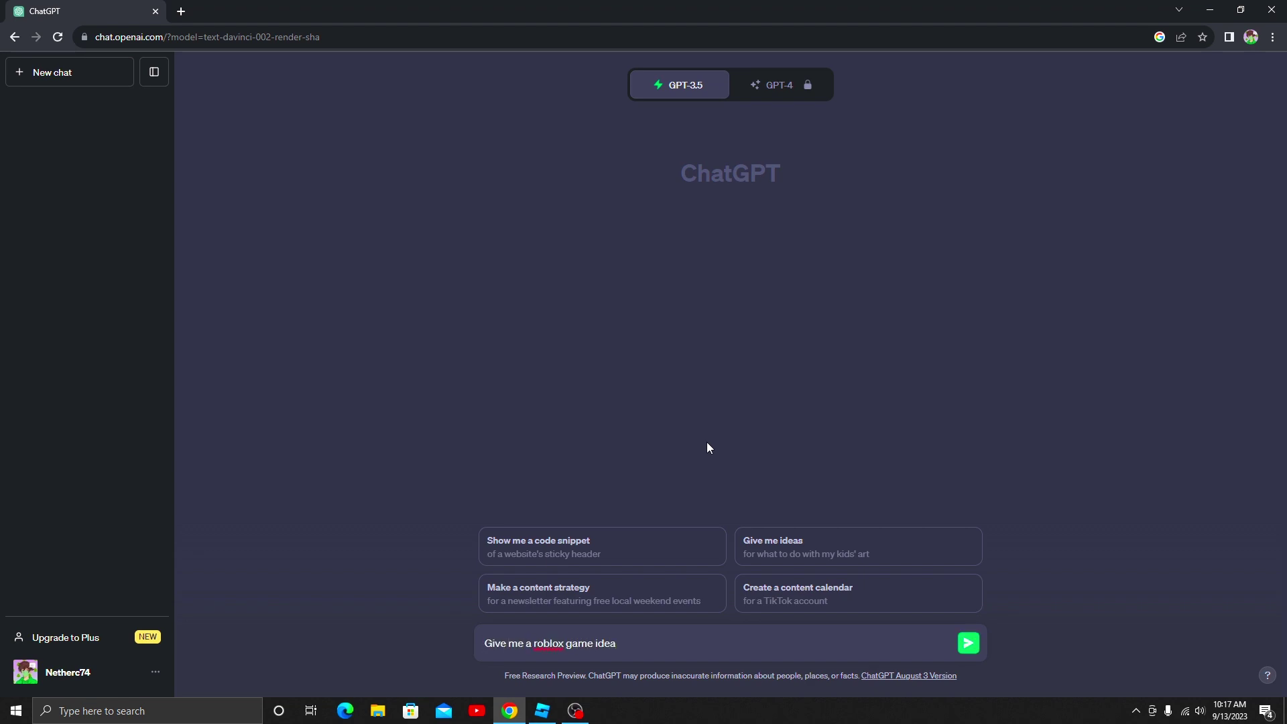
Step: Ask for an idea with the prompt "Give me a roblox game idea", followed by "can you generate another"
{"action": "key", "text": "Return"}
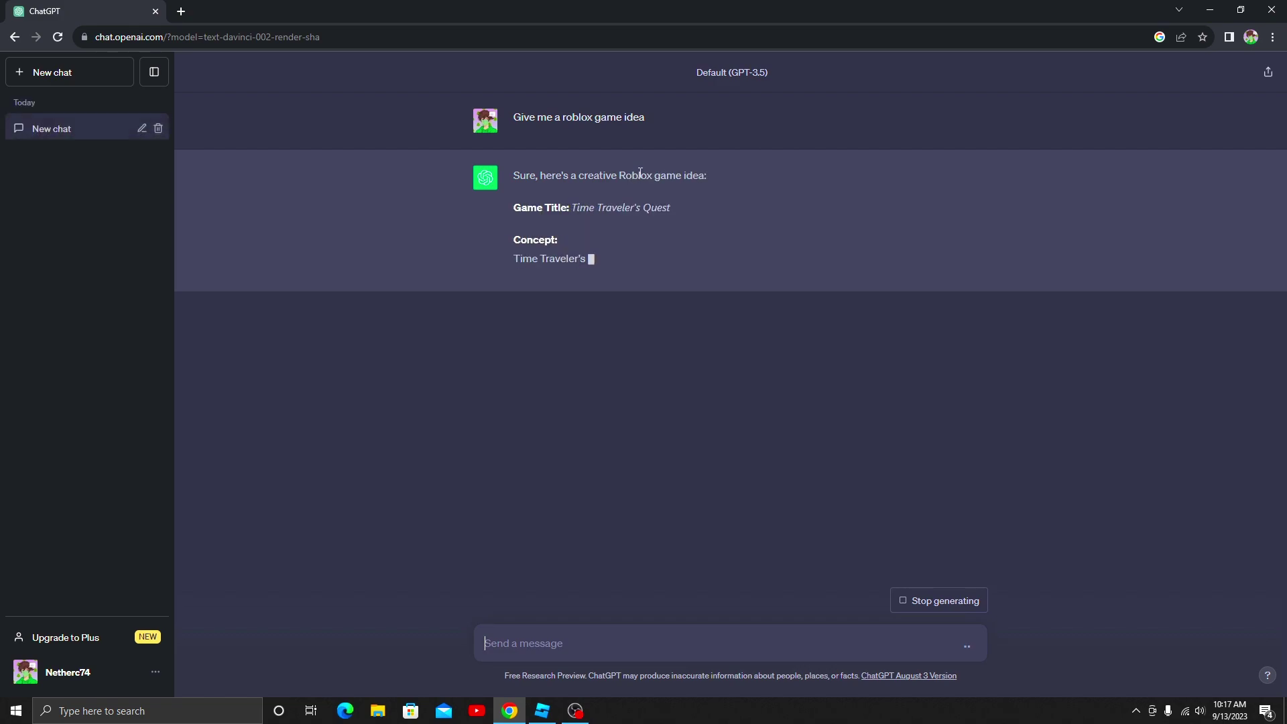
{"action": "left_click_drag", "start_coordinate": [569, 206], "coordinate": [588, 205]}
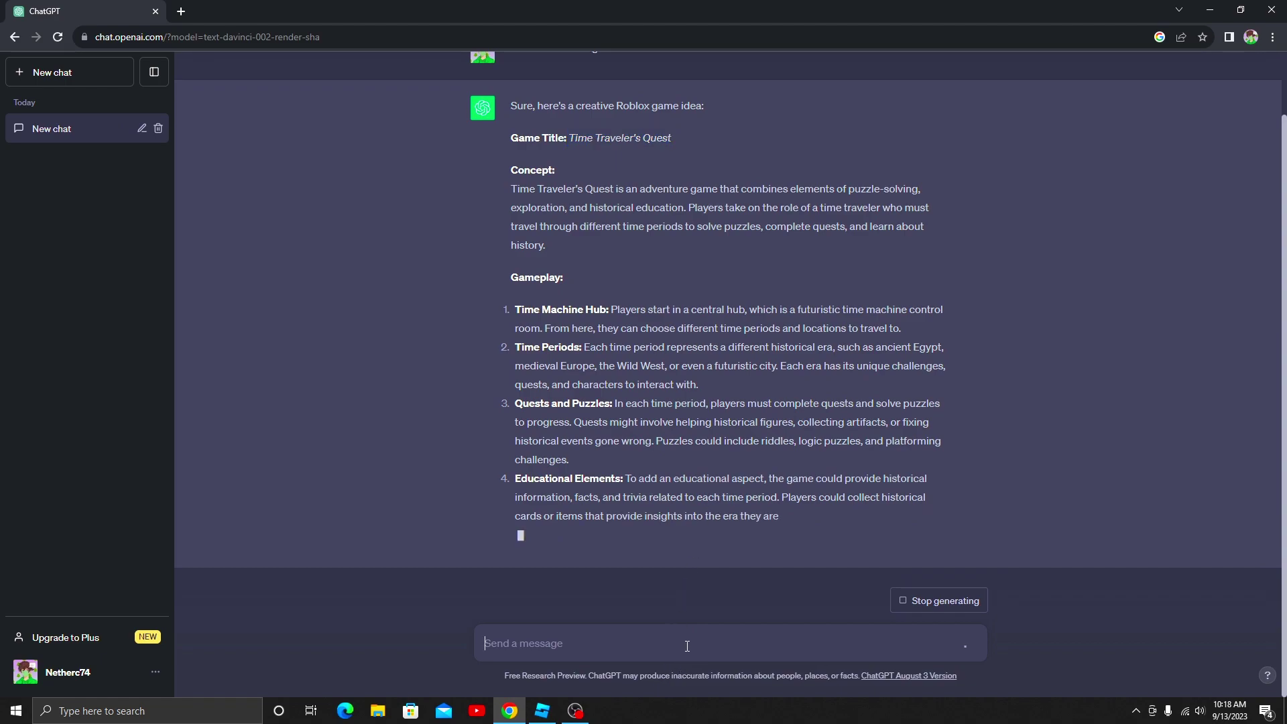
{"action": "type", "text": "can you "}
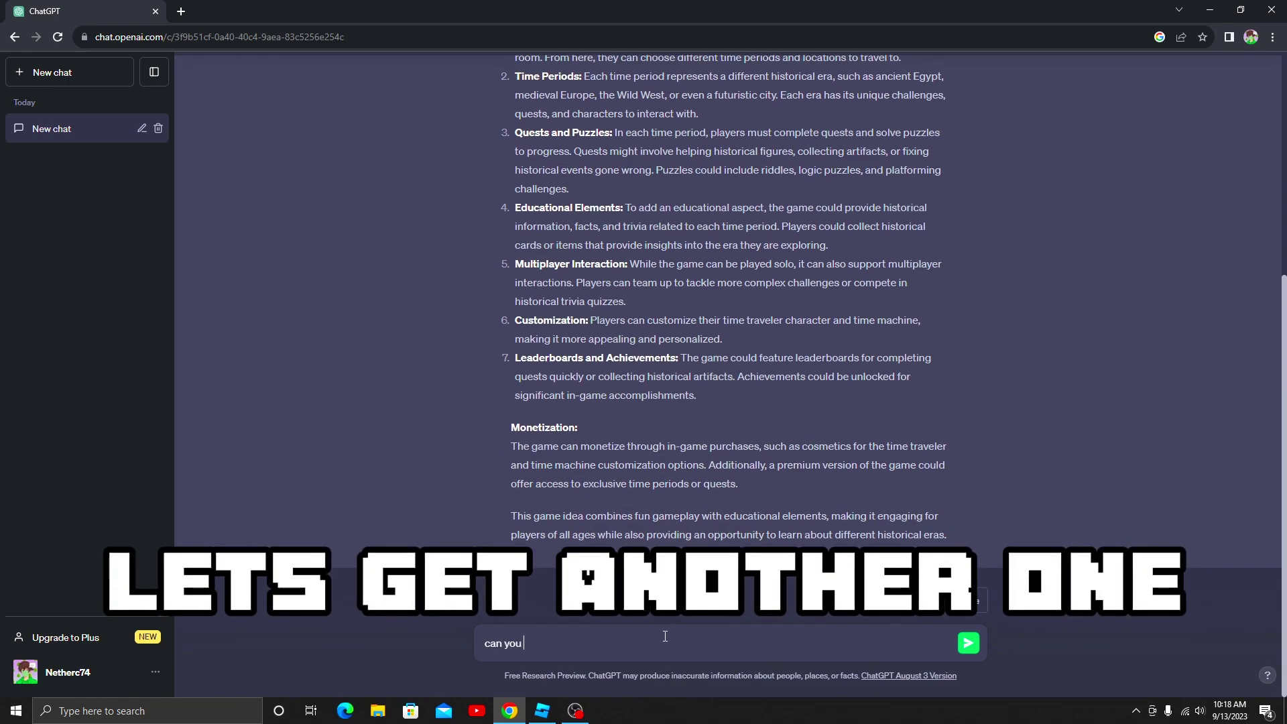
{"action": "type", "text": "generate another"}
{"action": "key", "text": "Return"}
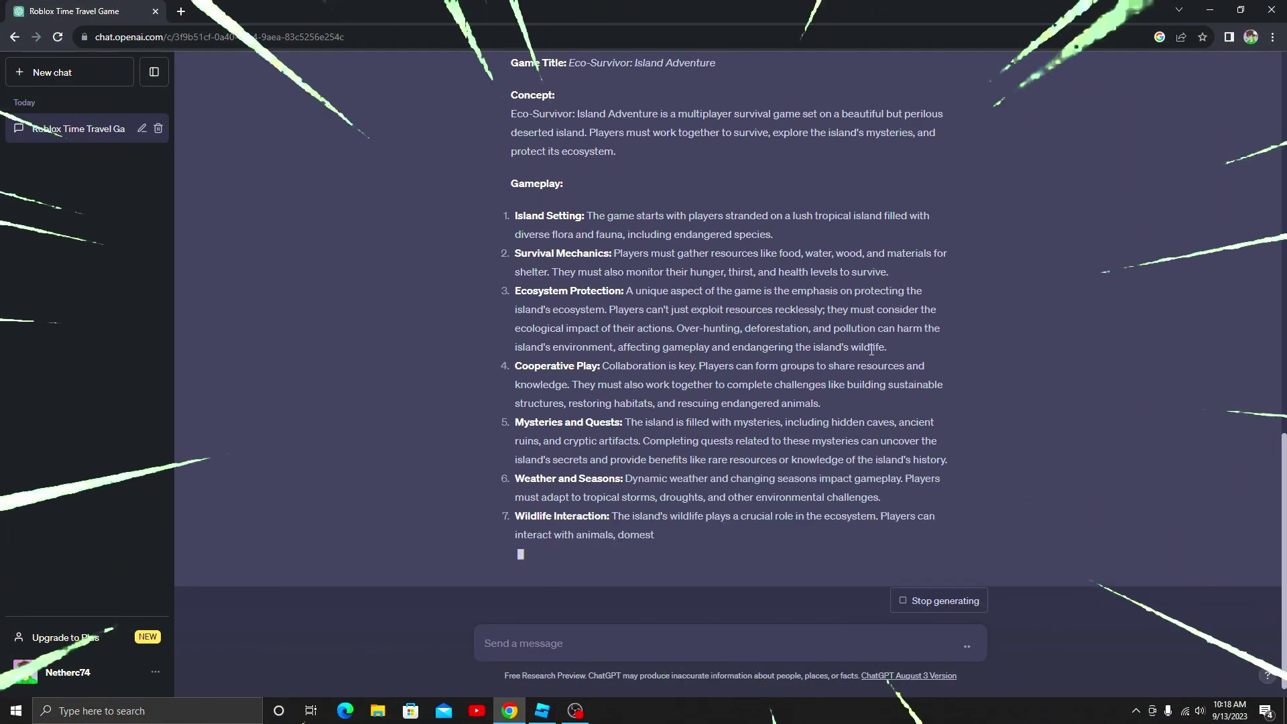
Step: Request further game ideas with the messages "GENERATE ANOTHER ONE" and "generate another"
{"action": "type", "text": "GENERATE ANOTHER ONE"}
{"action": "key", "text": "Return"}
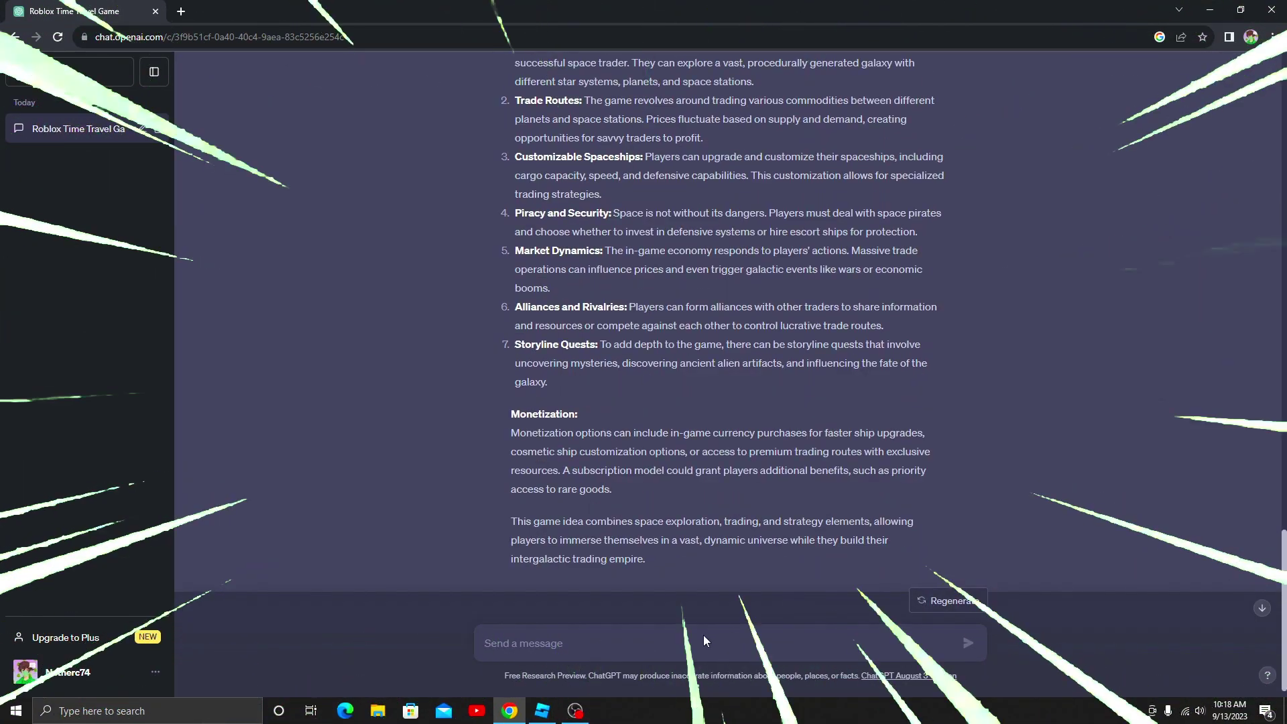
{"action": "type", "text": "generate another"}
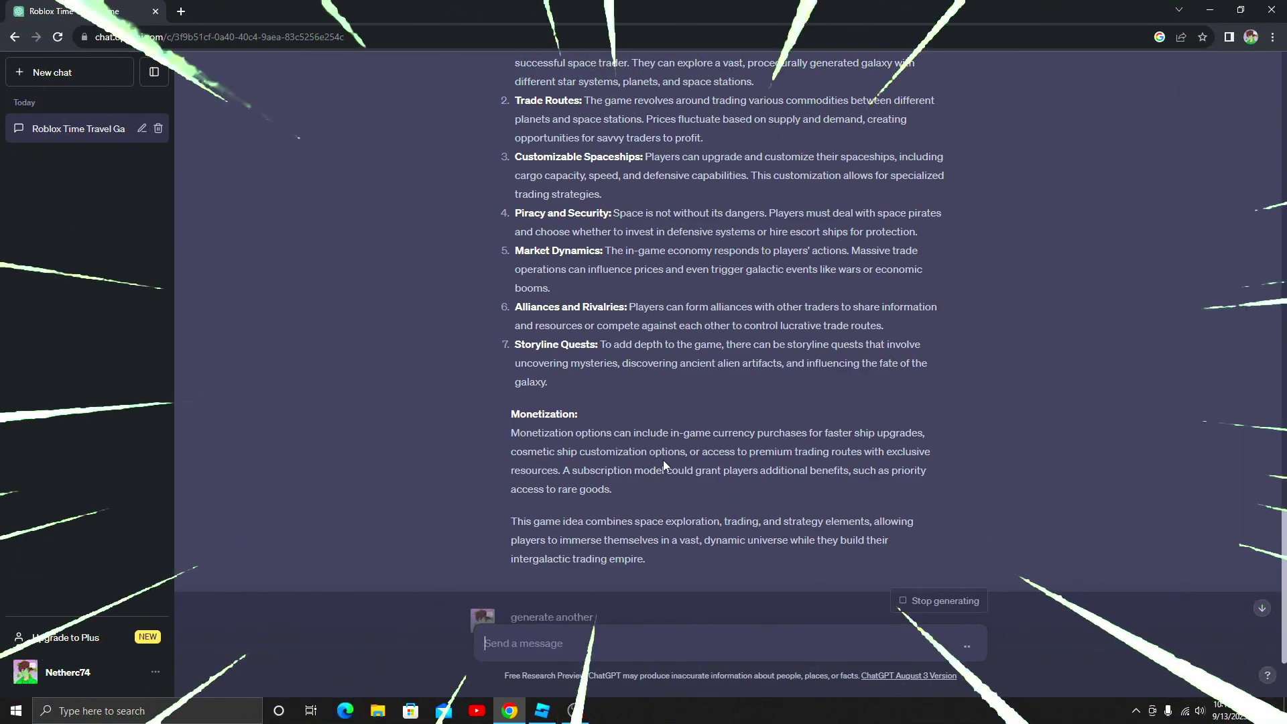
{"action": "key", "text": "Return"}
Step: Ask for a longer list with the message "ok give me 20 roblox game ideas"
{"action": "left_click", "coordinate": [572, 651]}
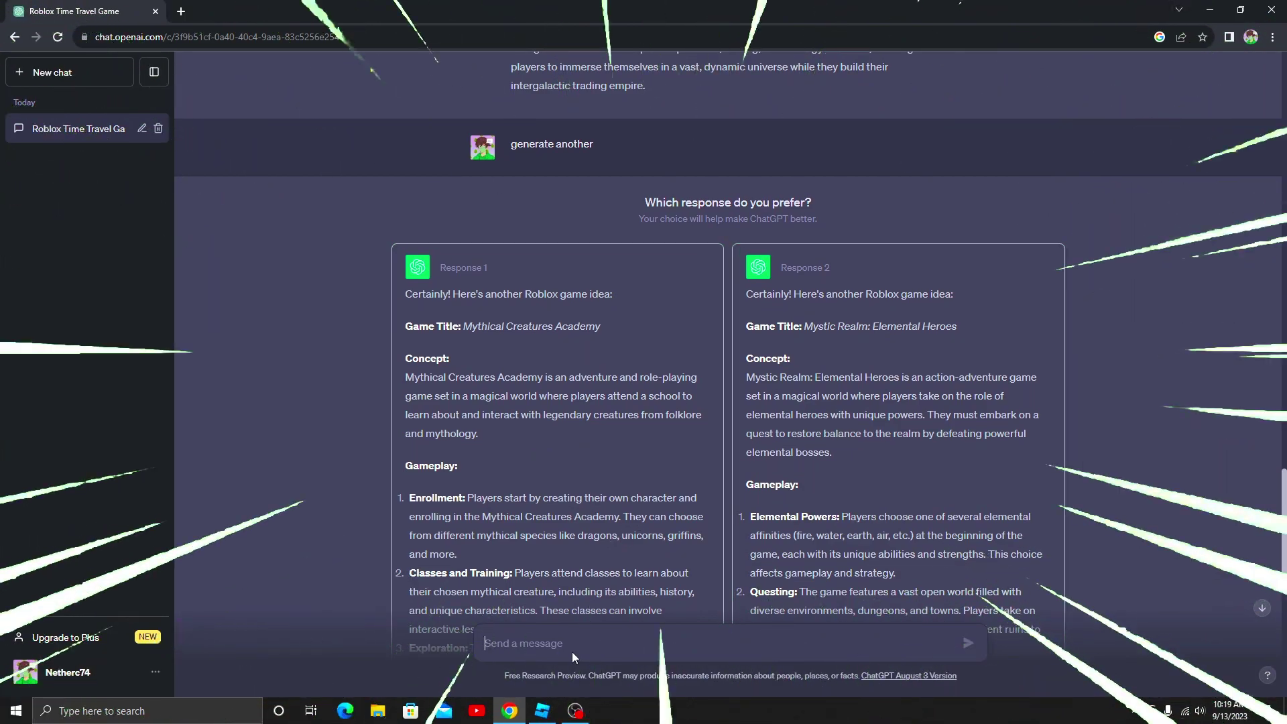
{"action": "type", "text": "ok give me 20 roblox game ideas"}
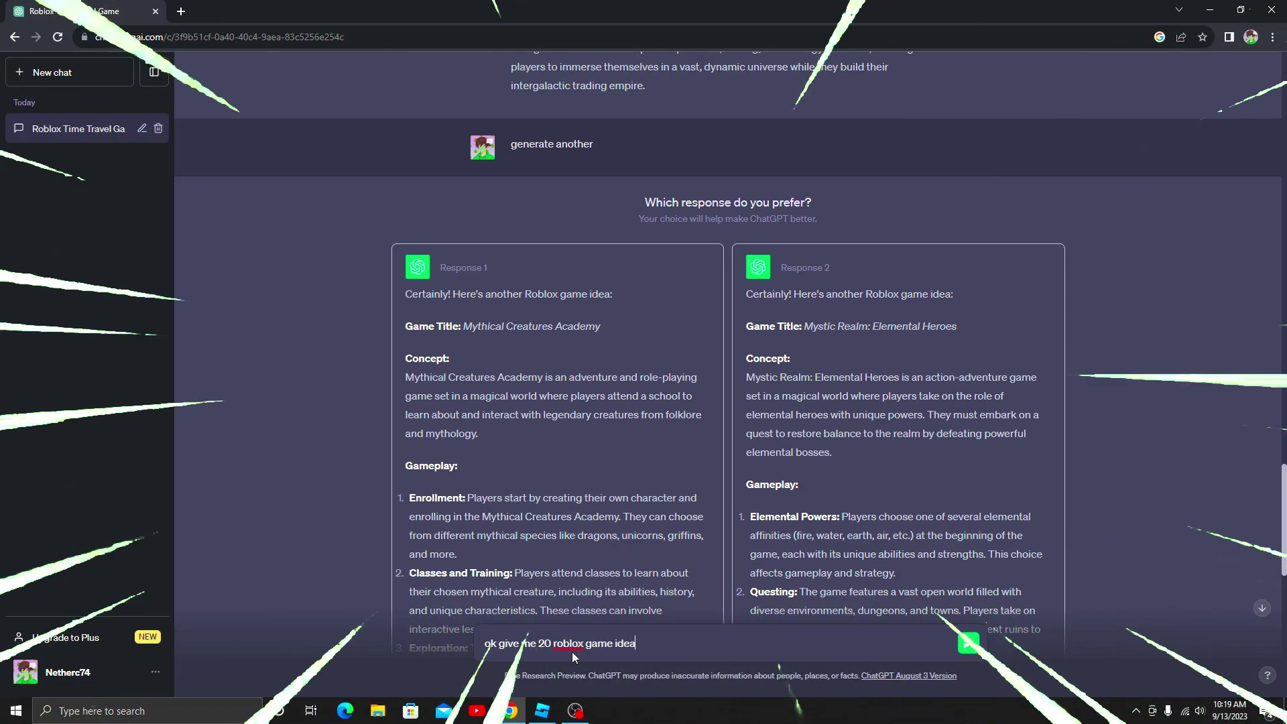
{"action": "key", "text": "Return"}
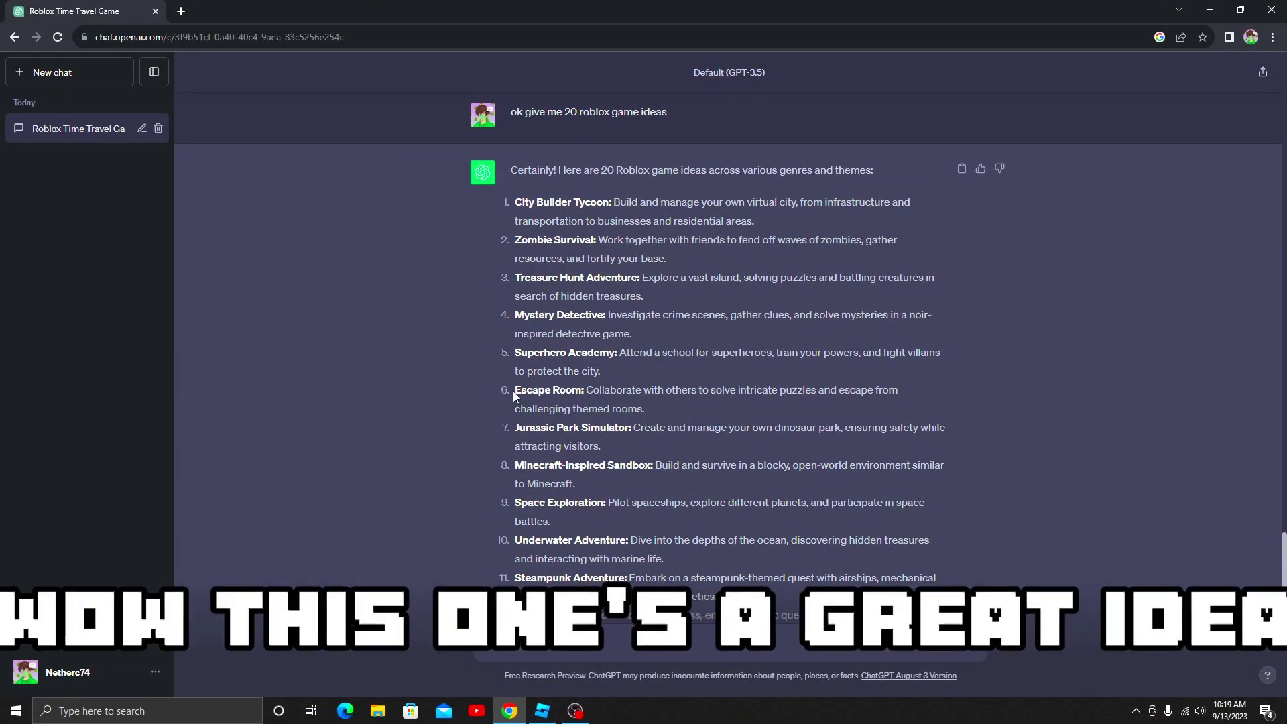
Step: Highlight the Escape Room idea in the generated list of game ideas
{"action": "left_click_drag", "start_coordinate": [513, 390], "coordinate": [704, 410]}
{"action": "left_click", "coordinate": [508, 426]}
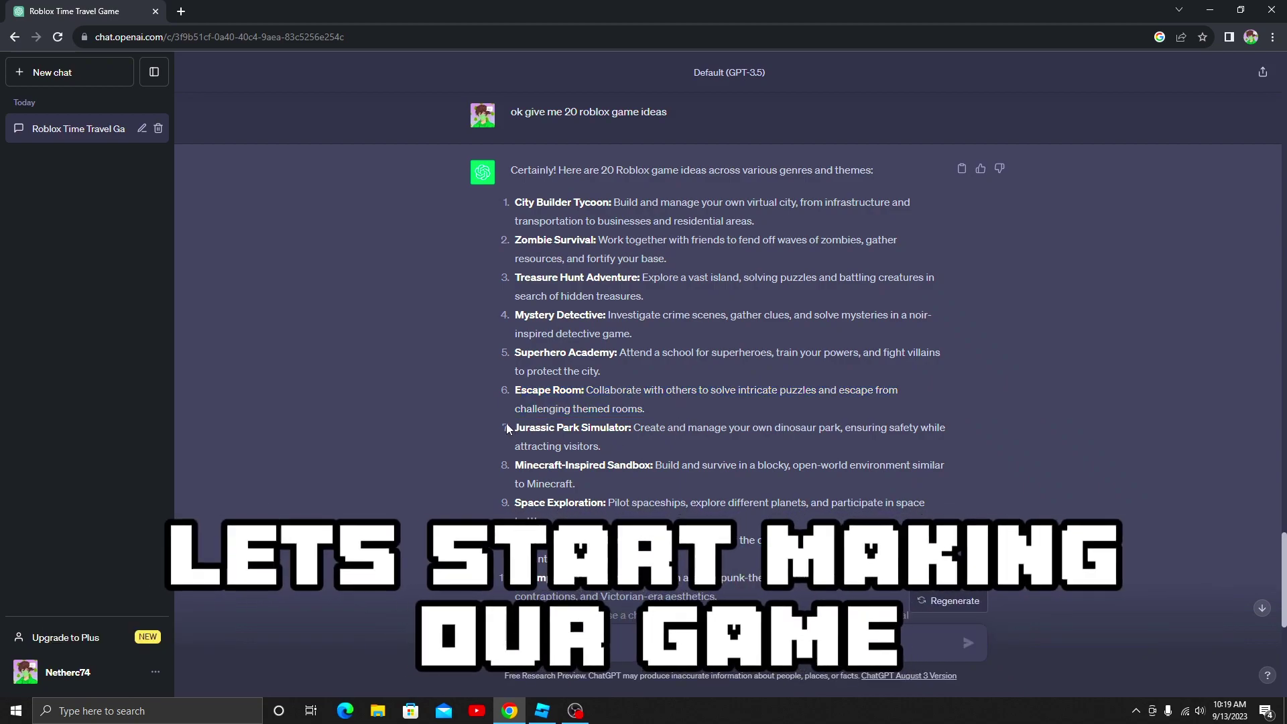
{"action": "left_click_drag", "start_coordinate": [517, 389], "coordinate": [583, 390]}
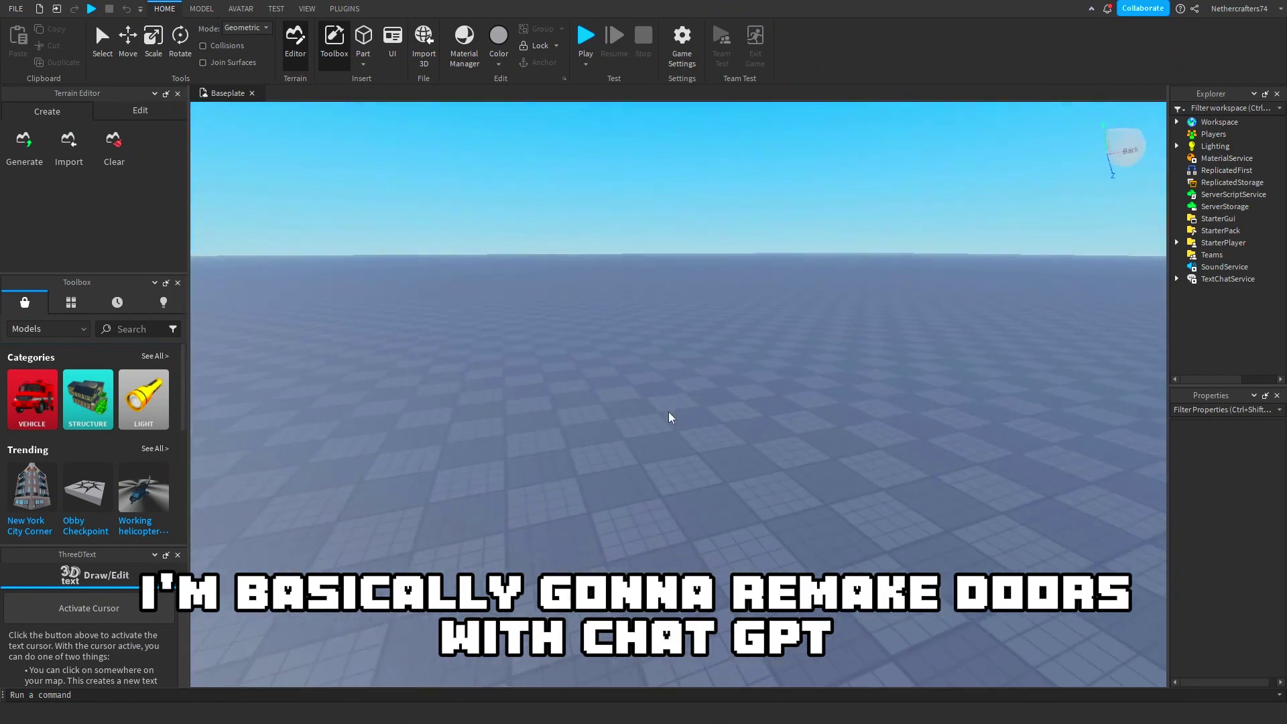
Step: In Roblox Studio, insert a block part on the baseplate near the spawn location
{"action": "left_click", "coordinate": [363, 61]}
{"action": "left_click", "coordinate": [394, 86]}
{"action": "key", "text": "a"}
{"action": "right_click_drag", "start_coordinate": [675, 442], "coordinate": [814, 493]}
{"action": "right_click", "coordinate": [520, 356]}
{"action": "left_click", "coordinate": [493, 331]}
Step: Scale the new block into a wide, flat floor slab surrounding the spawn location
{"action": "left_click", "coordinate": [150, 41]}
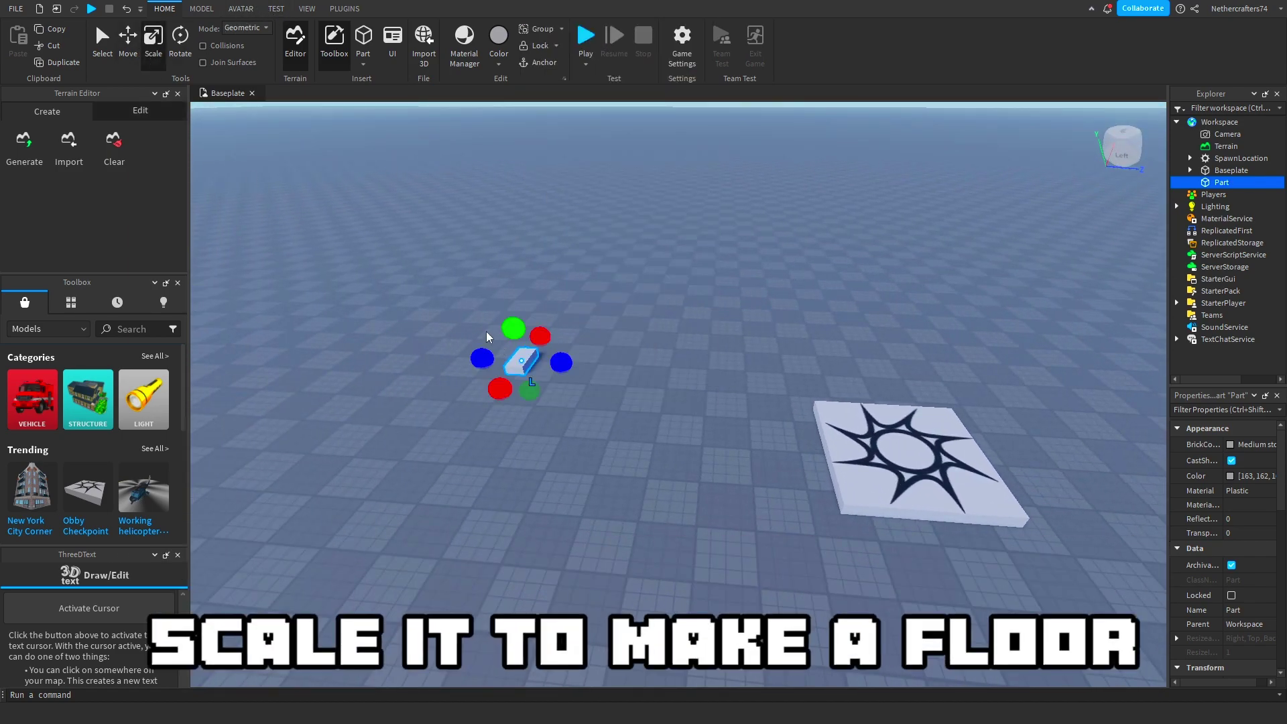
{"action": "left_click_drag", "start_coordinate": [652, 386], "coordinate": [914, 402]}
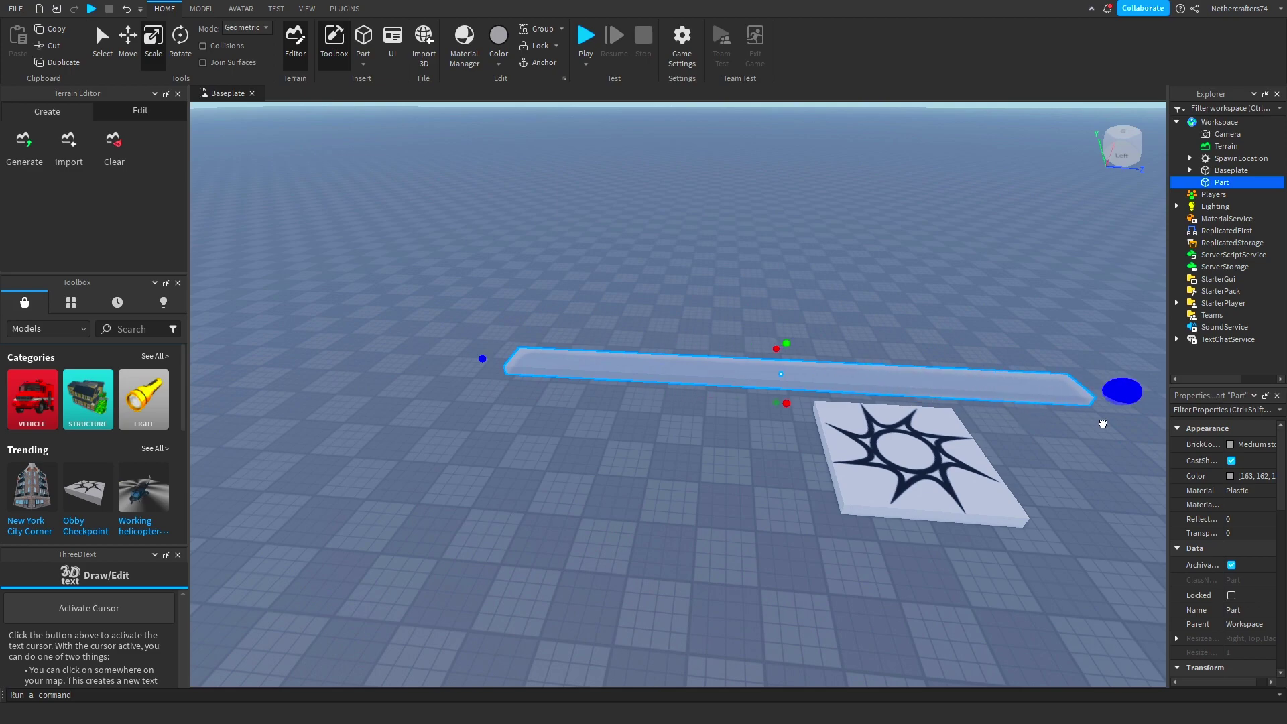
{"action": "left_click_drag", "start_coordinate": [787, 406], "coordinate": [896, 720]}
{"action": "right_click_drag", "start_coordinate": [525, 515], "coordinate": [557, 434]}
{"action": "left_click_drag", "start_coordinate": [621, 439], "coordinate": [871, 577]}
{"action": "left_click_drag", "start_coordinate": [658, 504], "coordinate": [658, 374]}
{"action": "right_click_drag", "start_coordinate": [658, 374], "coordinate": [745, 459]}
{"action": "scroll", "coordinate": [767, 526], "scroll_direction": "up", "scroll_amount": 2}
{"action": "left_click_drag", "start_coordinate": [745, 459], "coordinate": [752, 448]}
{"action": "scroll", "coordinate": [850, 393], "scroll_direction": "down", "scroll_amount": 3}
{"action": "scroll", "coordinate": [850, 394], "scroll_direction": "down", "scroll_amount": 2}
{"action": "left_click", "coordinate": [850, 394]}
{"action": "right_click_drag", "start_coordinate": [761, 388], "coordinate": [762, 388]}
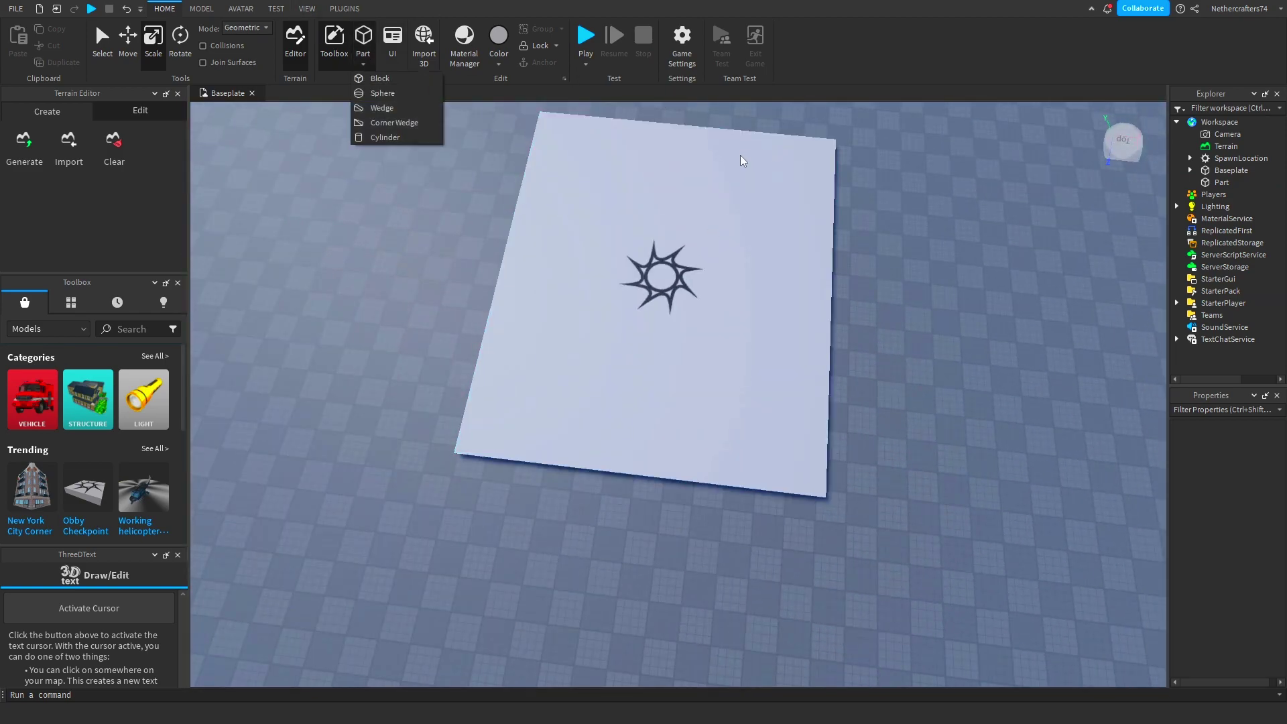
Step: Scale a new block into a tall wall on the floor's edge and paste a copy beside it, leaving a doorway gap
{"action": "left_click", "coordinate": [380, 78]}
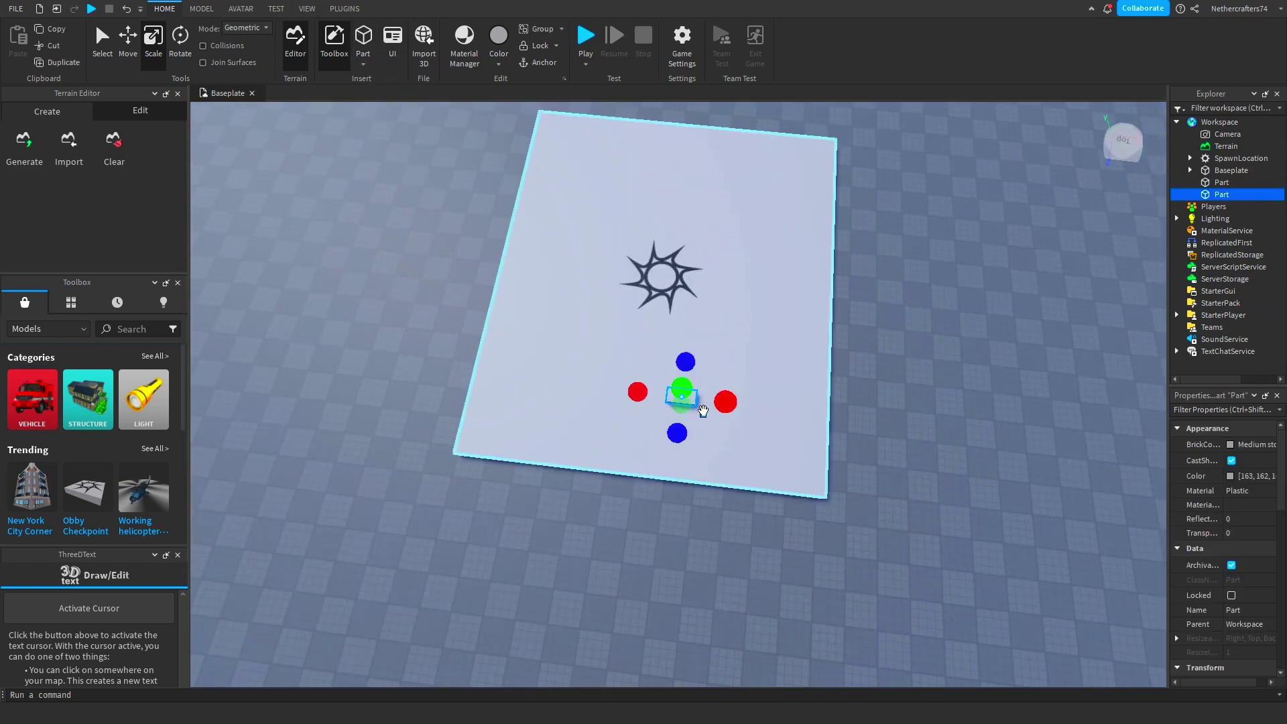
{"action": "left_click_drag", "start_coordinate": [690, 392], "coordinate": [697, 350]}
{"action": "right_click_drag", "start_coordinate": [709, 286], "coordinate": [724, 341]}
{"action": "key", "text": "s"}
{"action": "right_click_drag", "start_coordinate": [557, 304], "coordinate": [610, 249]}
{"action": "left_click_drag", "start_coordinate": [632, 366], "coordinate": [628, 341]}
{"action": "left_click_drag", "start_coordinate": [703, 481], "coordinate": [840, 449]}
{"action": "right_click", "coordinate": [600, 451]}
{"action": "left_click", "coordinate": [633, 35]}
{"action": "key", "text": "ctrl+v"}
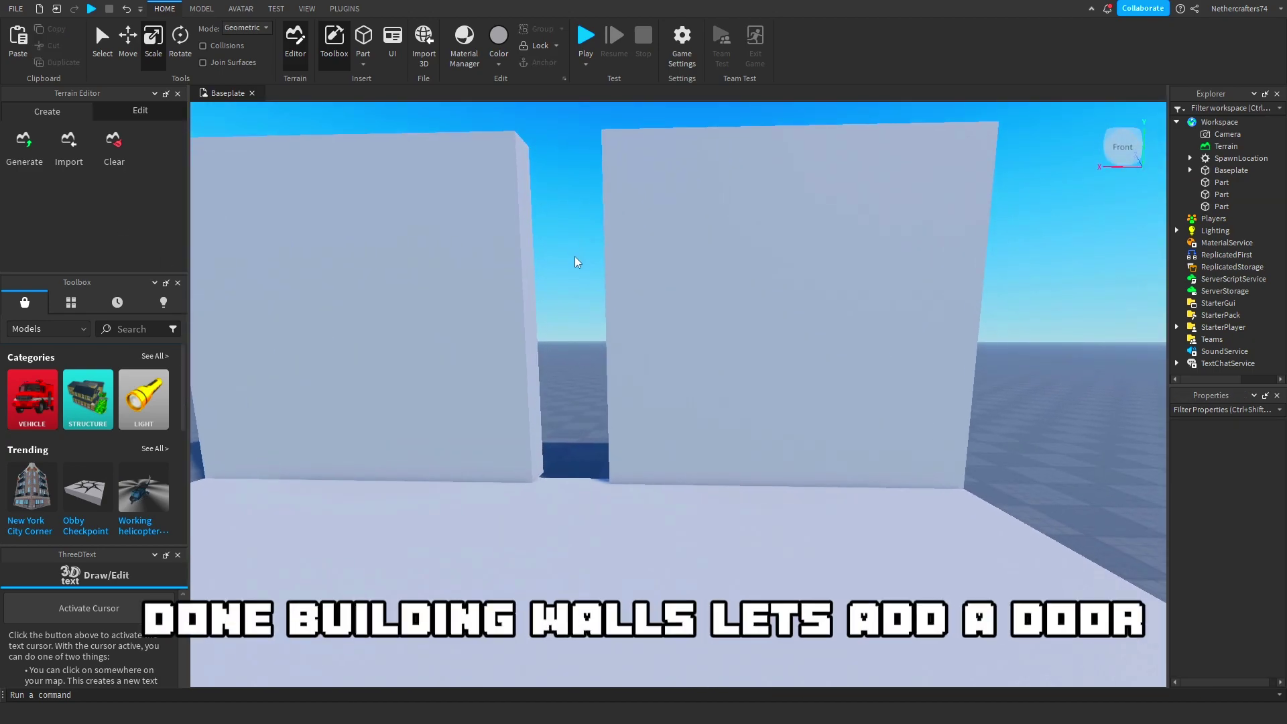
Step: Search the toolbox models for "door" and place the Working Door model at the gap between the walls
{"action": "left_click", "coordinate": [130, 329]}
{"action": "type", "text": "do"}
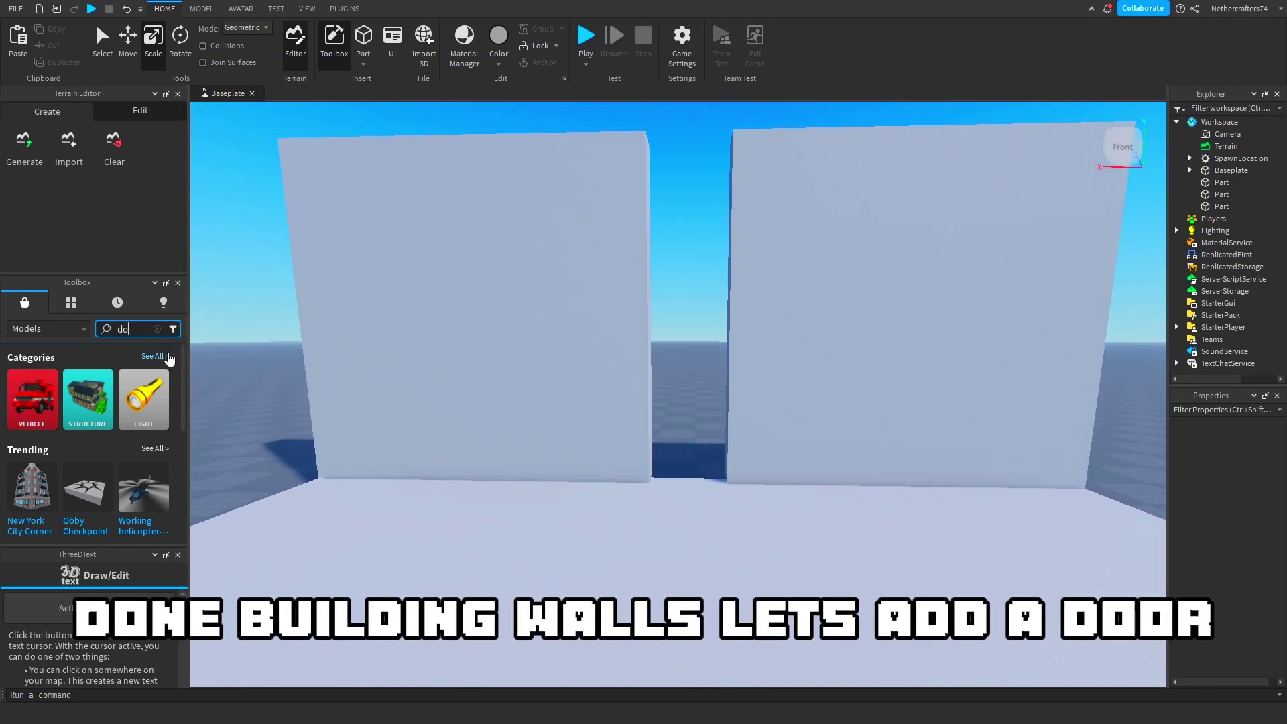
{"action": "type", "text": "or"}
{"action": "key", "text": "Return"}
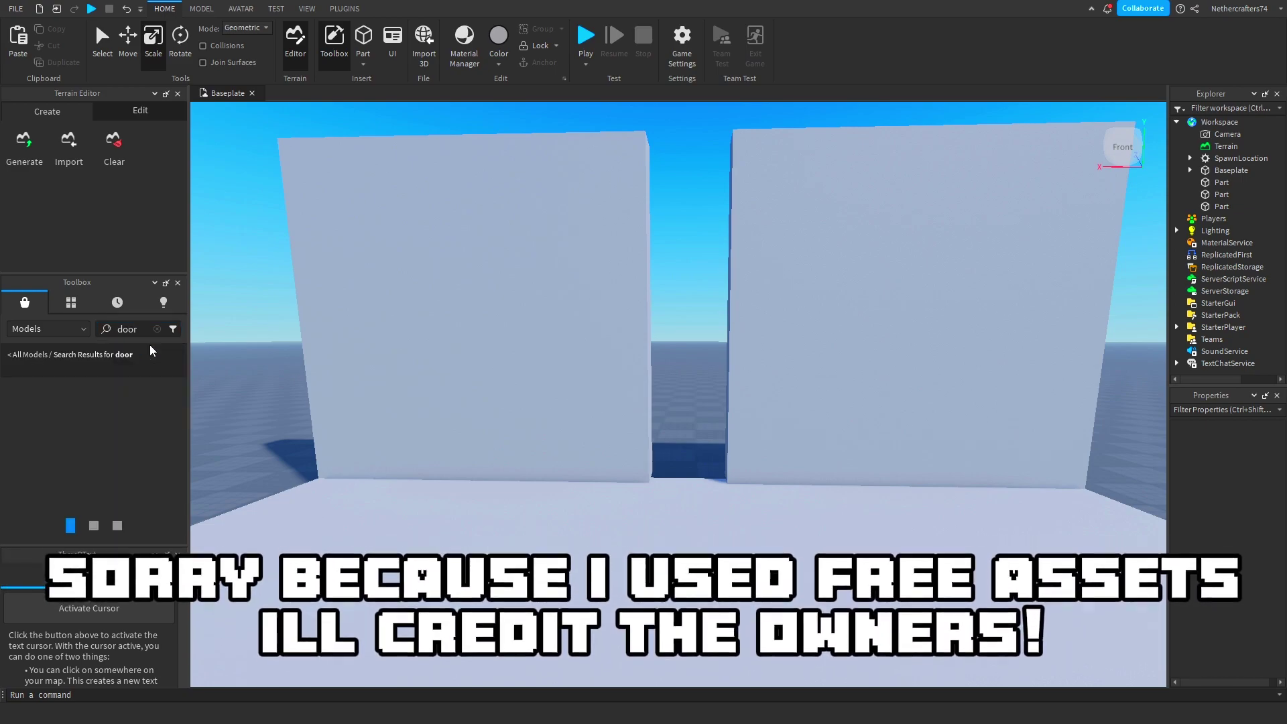
{"action": "left_click", "coordinate": [514, 279]}
{"action": "scroll", "coordinate": [579, 362], "scroll_direction": "up", "scroll_amount": 3}
{"action": "scroll", "coordinate": [579, 362], "scroll_direction": "up", "scroll_amount": 5}
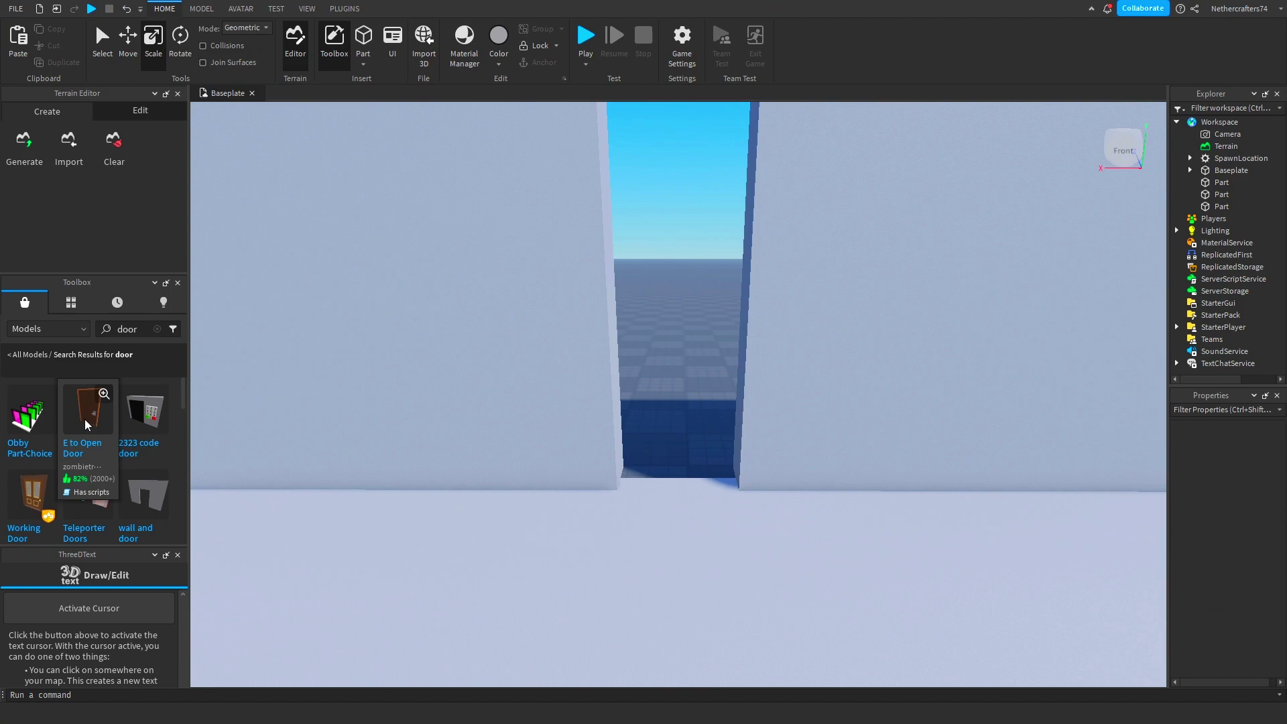
{"action": "left_click_drag", "start_coordinate": [29, 424], "coordinate": [659, 496]}
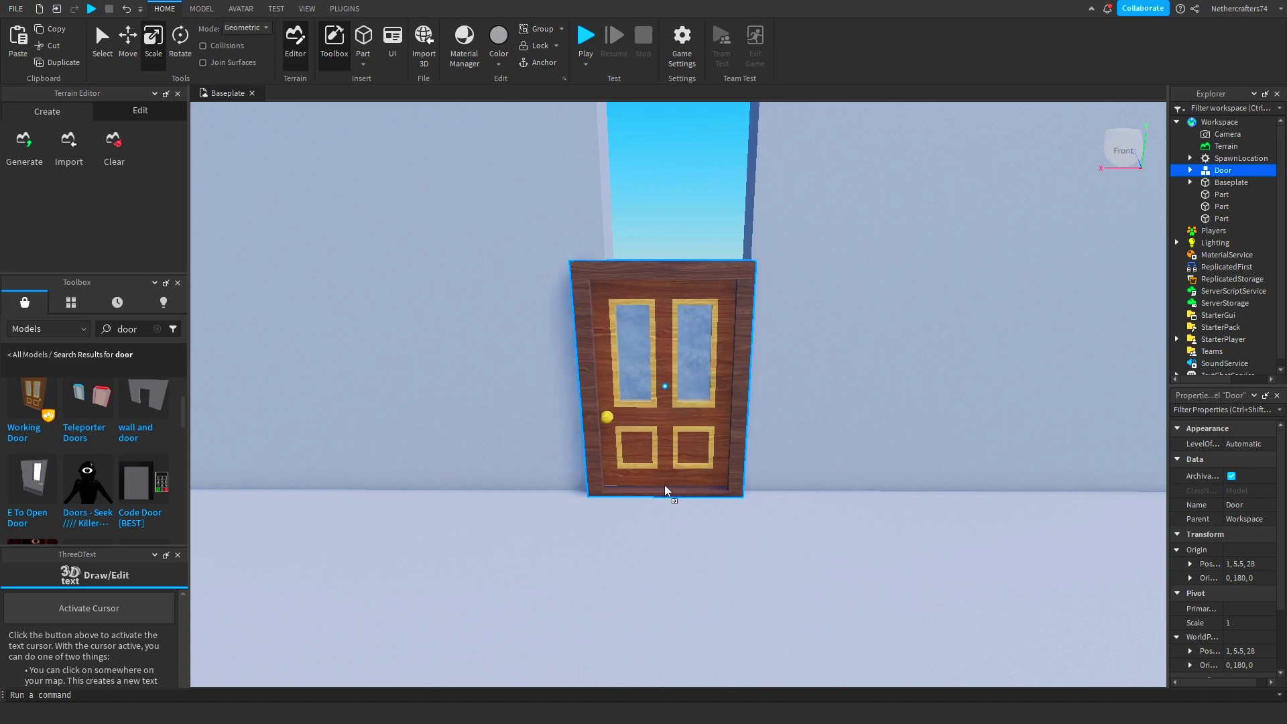
Step: Fit the door into the opening between the two front walls
{"action": "left_click", "coordinate": [387, 362]}
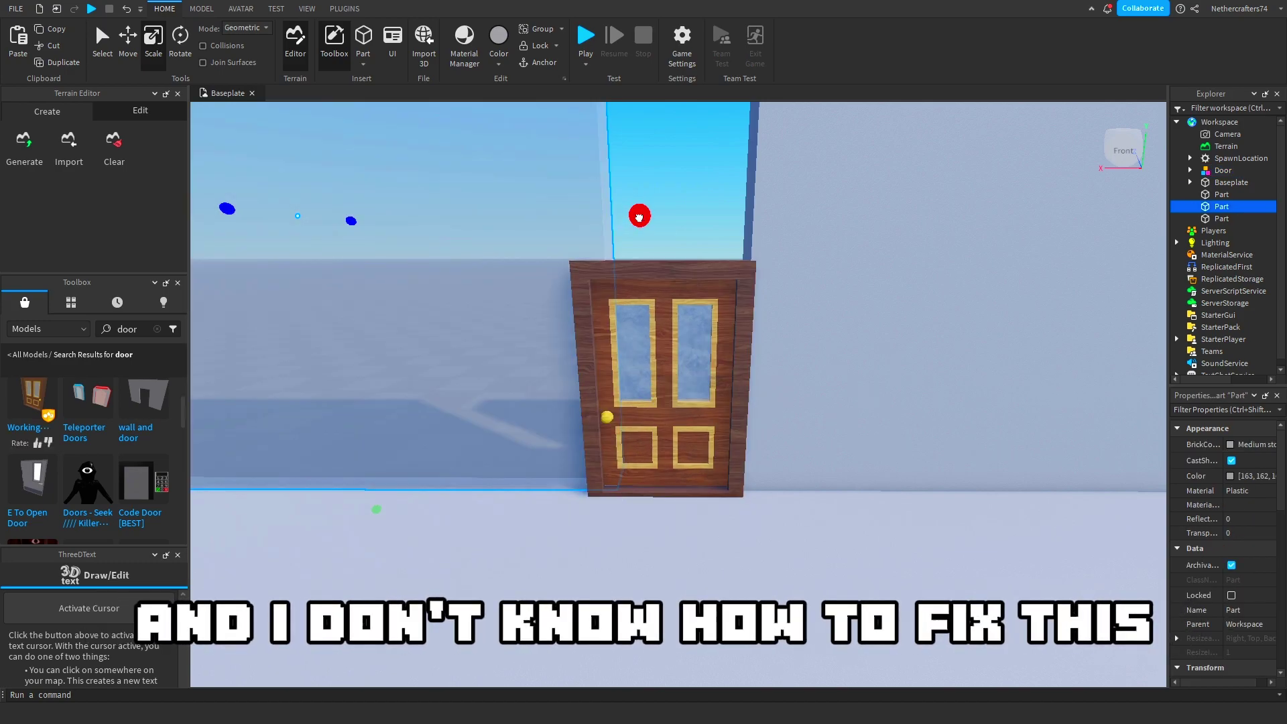
{"action": "scroll", "coordinate": [680, 434], "scroll_direction": "up", "scroll_amount": 5}
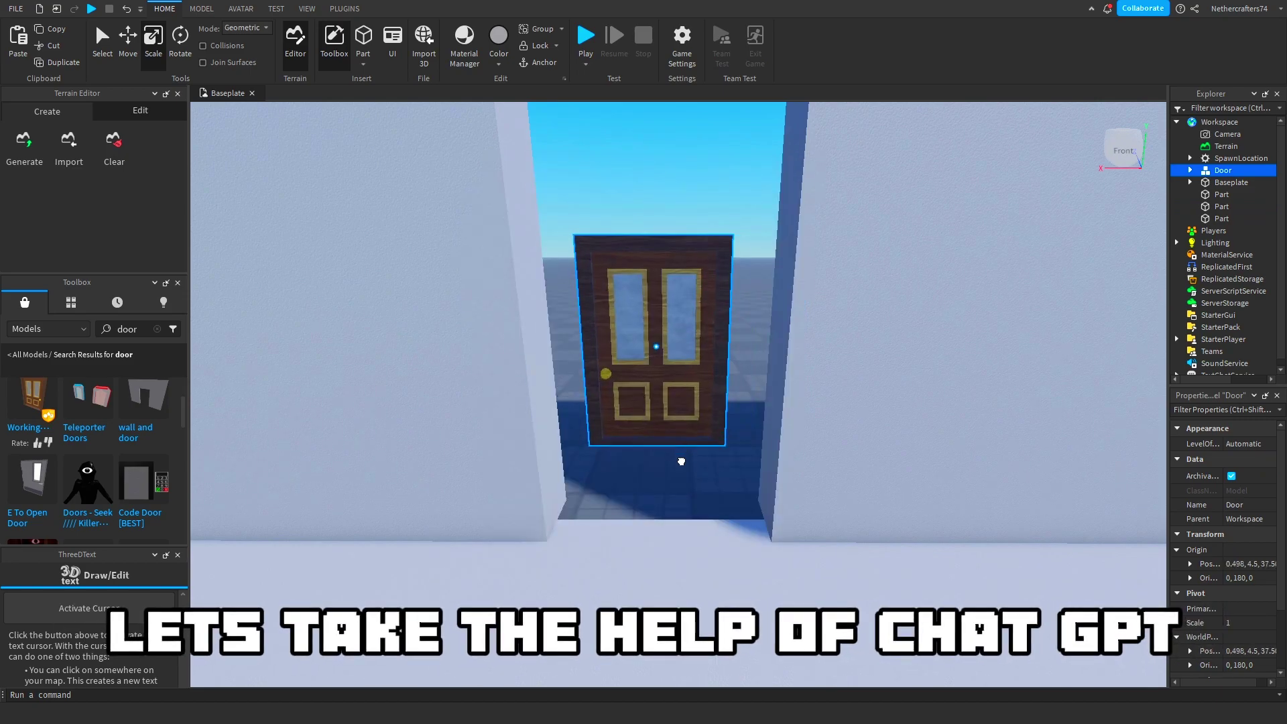
{"action": "scroll", "coordinate": [677, 456], "scroll_direction": "up", "scroll_amount": 5}
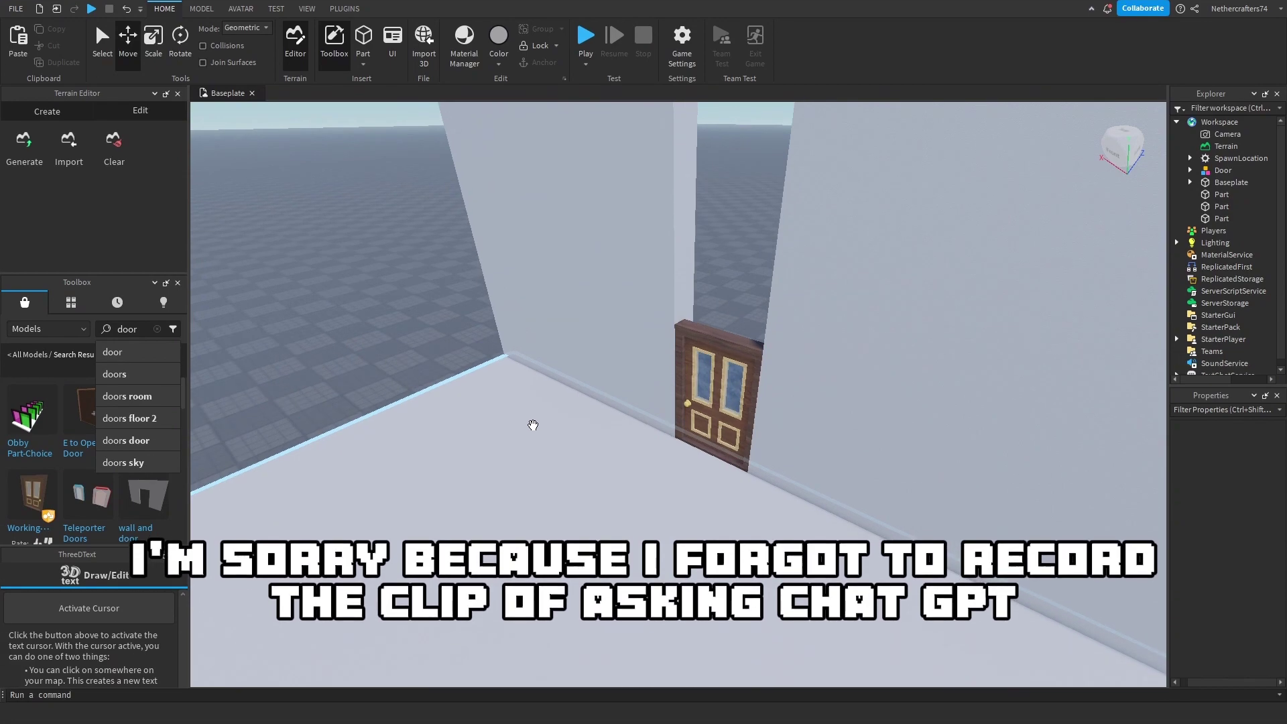
{"action": "right_click_drag", "start_coordinate": [532, 425], "coordinate": [546, 426]}
{"action": "scroll", "coordinate": [545, 425], "scroll_direction": "up", "scroll_amount": 3}
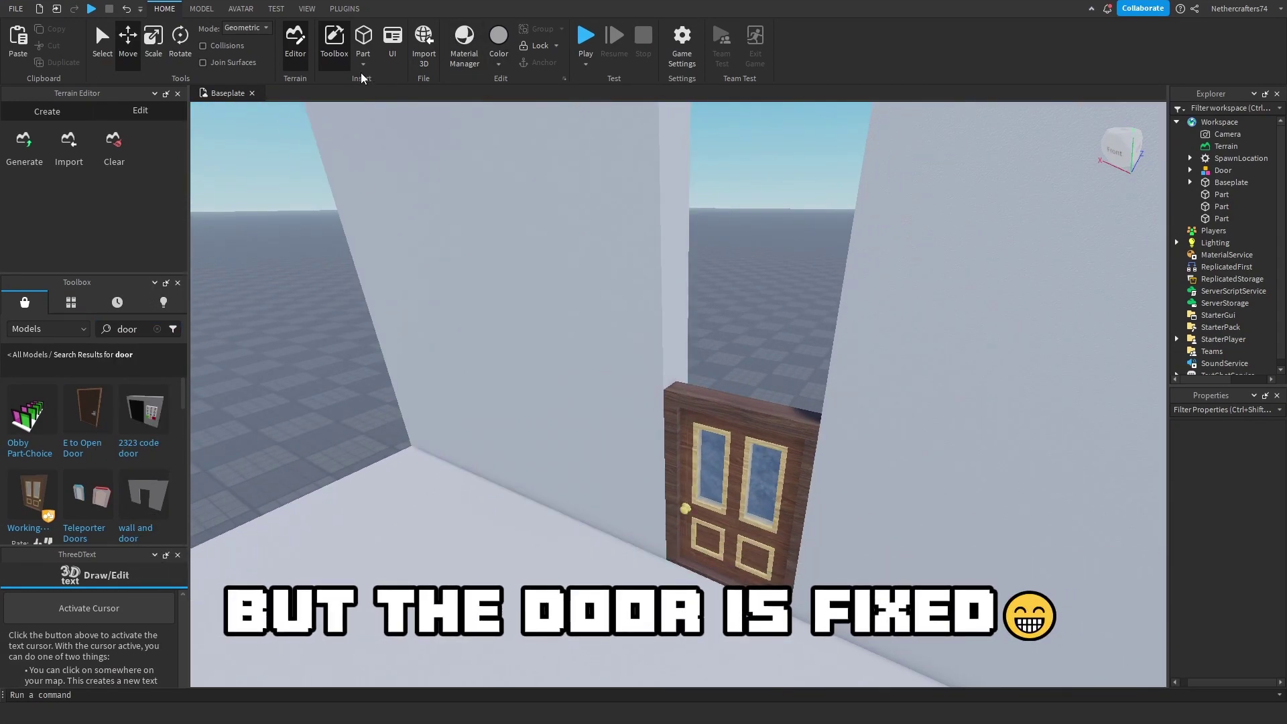
Step: Insert a block above the door and scale it to fill the opening between the two walls
{"action": "left_click", "coordinate": [380, 78]}
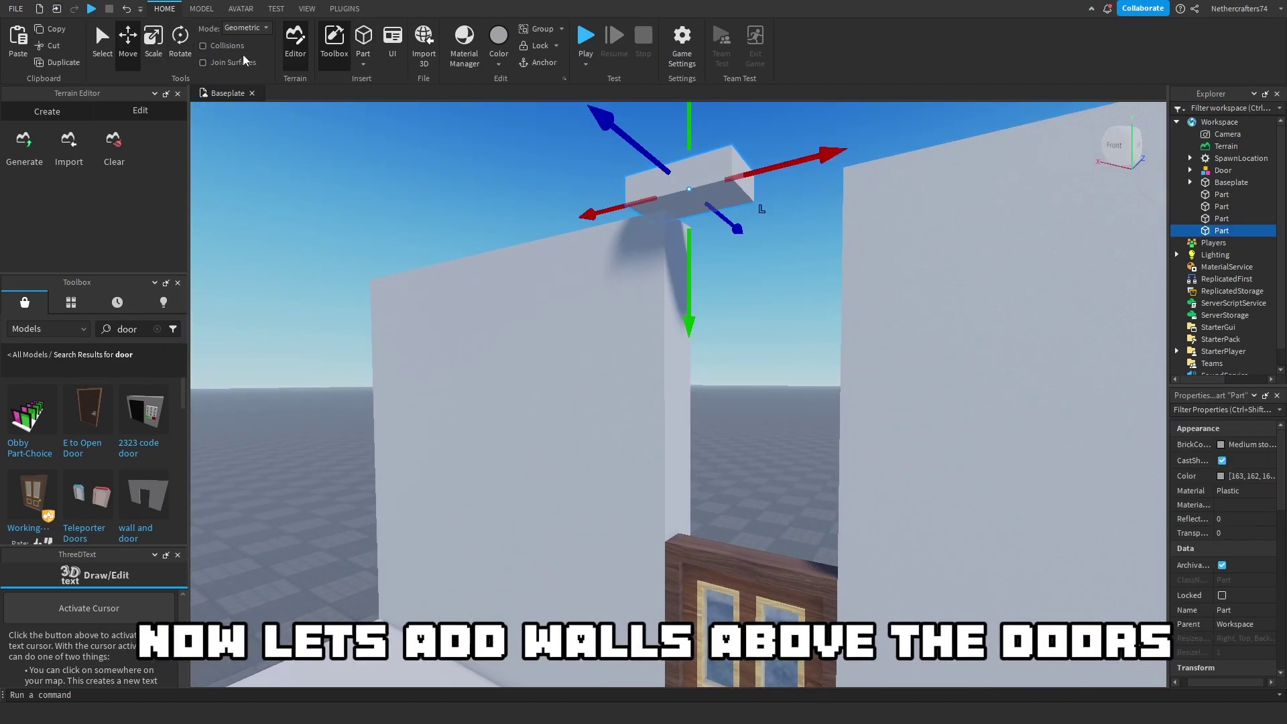
{"action": "left_click", "coordinate": [155, 46]}
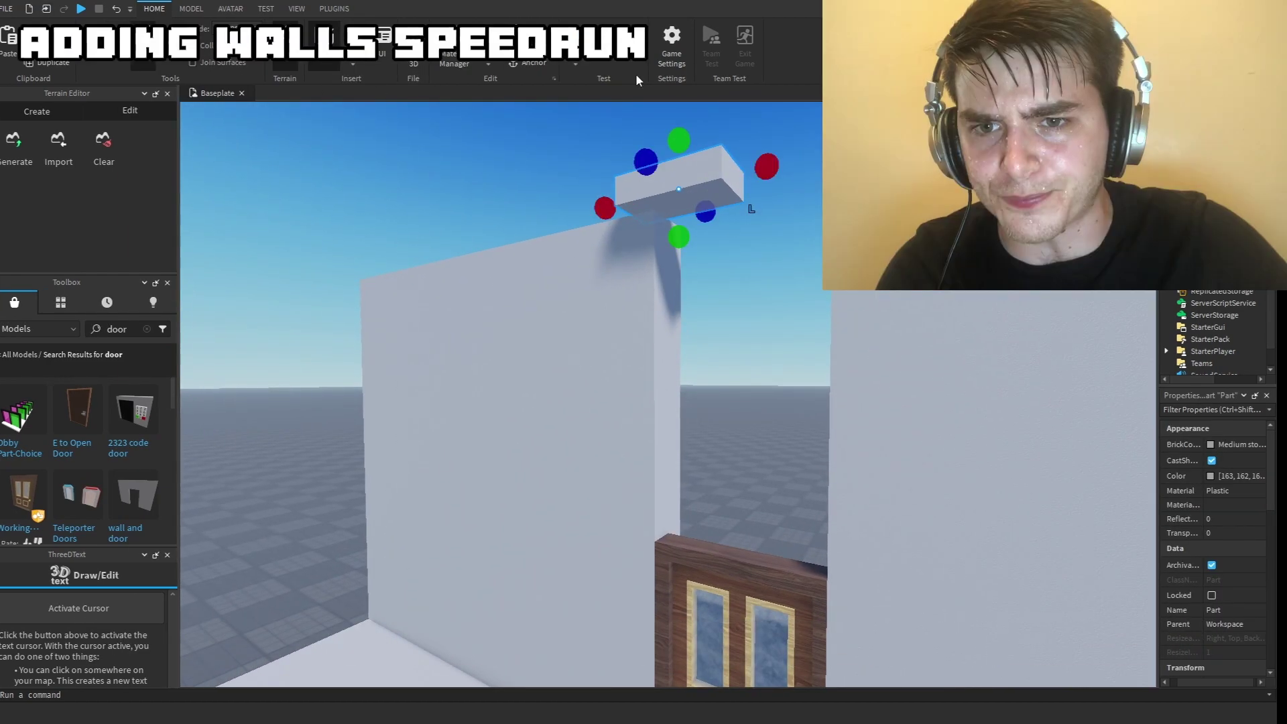
{"action": "right_click_drag", "start_coordinate": [768, 163], "coordinate": [756, 319]}
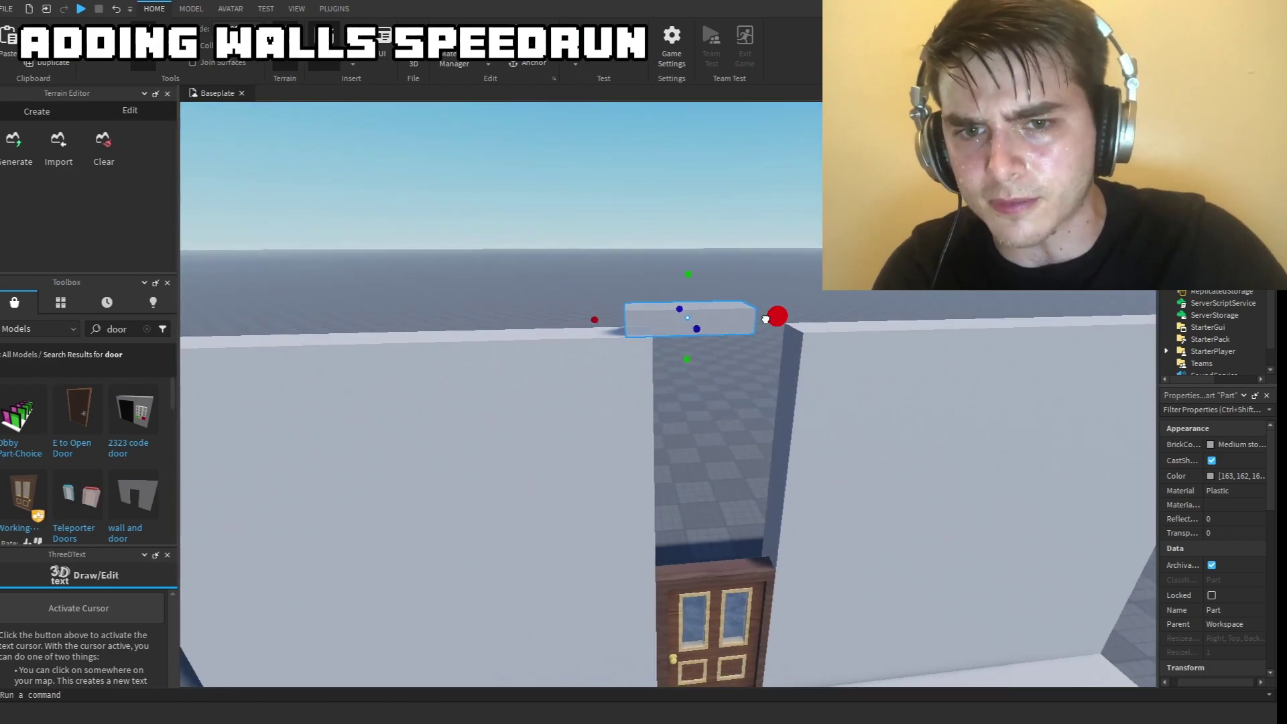
{"action": "left_click_drag", "start_coordinate": [696, 575], "coordinate": [684, 546]}
{"action": "right_click_drag", "start_coordinate": [684, 546], "coordinate": [797, 375]}
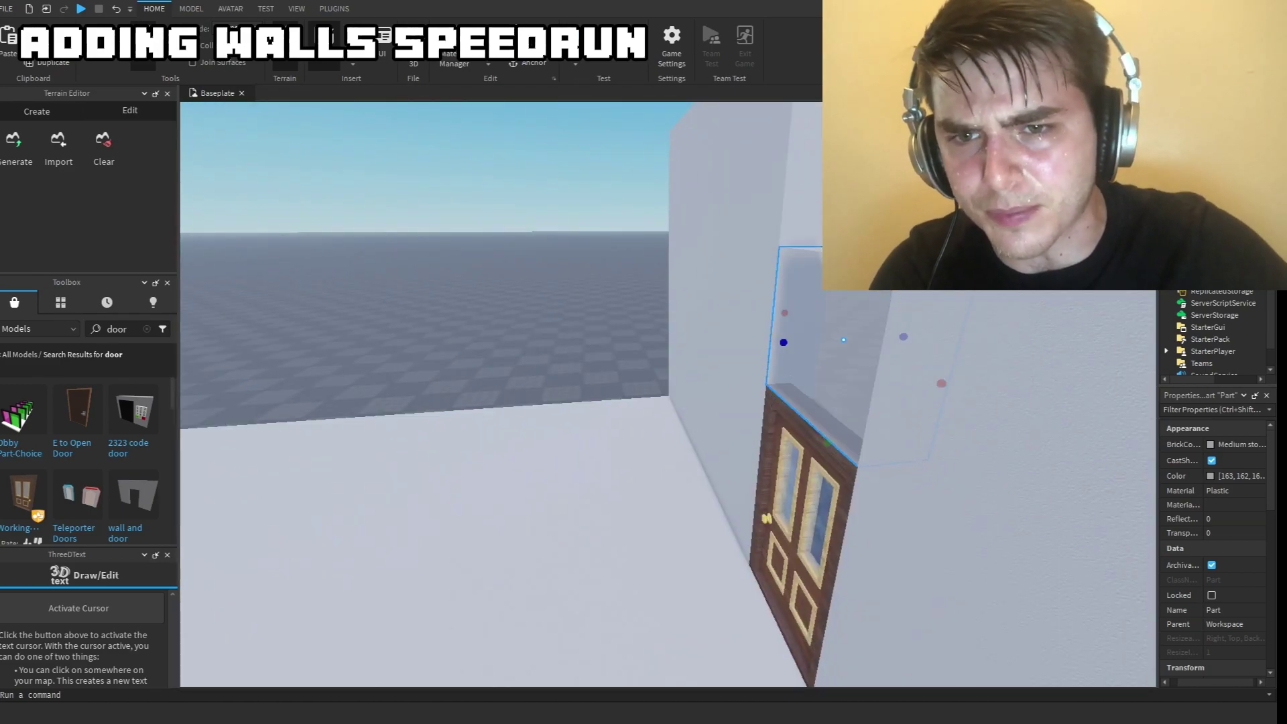
Step: Paste a wall part and scale it into a side wall running along the floor's edge
{"action": "left_click_drag", "start_coordinate": [845, 340], "coordinate": [444, 135]}
{"action": "right_click_drag", "start_coordinate": [445, 136], "coordinate": [647, 366]}
{"action": "key", "text": "ctrl+v"}
{"action": "left_click_drag", "start_coordinate": [657, 353], "coordinate": [570, 335]}
{"action": "left_click", "coordinate": [143, 47]}
{"action": "left_click_drag", "start_coordinate": [764, 334], "coordinate": [1022, 443]}
{"action": "right_click_drag", "start_coordinate": [1023, 443], "coordinate": [581, 299]}
{"action": "left_click_drag", "start_coordinate": [577, 295], "coordinate": [451, 332]}
{"action": "right_click_drag", "start_coordinate": [450, 332], "coordinate": [501, 241]}
Step: Paste a copy of the side wall and move it to the opposite edge of the floor
{"action": "left_click", "coordinate": [539, 324]}
{"action": "right_click_drag", "start_coordinate": [426, 309], "coordinate": [575, 218]}
{"action": "key", "text": "ctrl+v"}
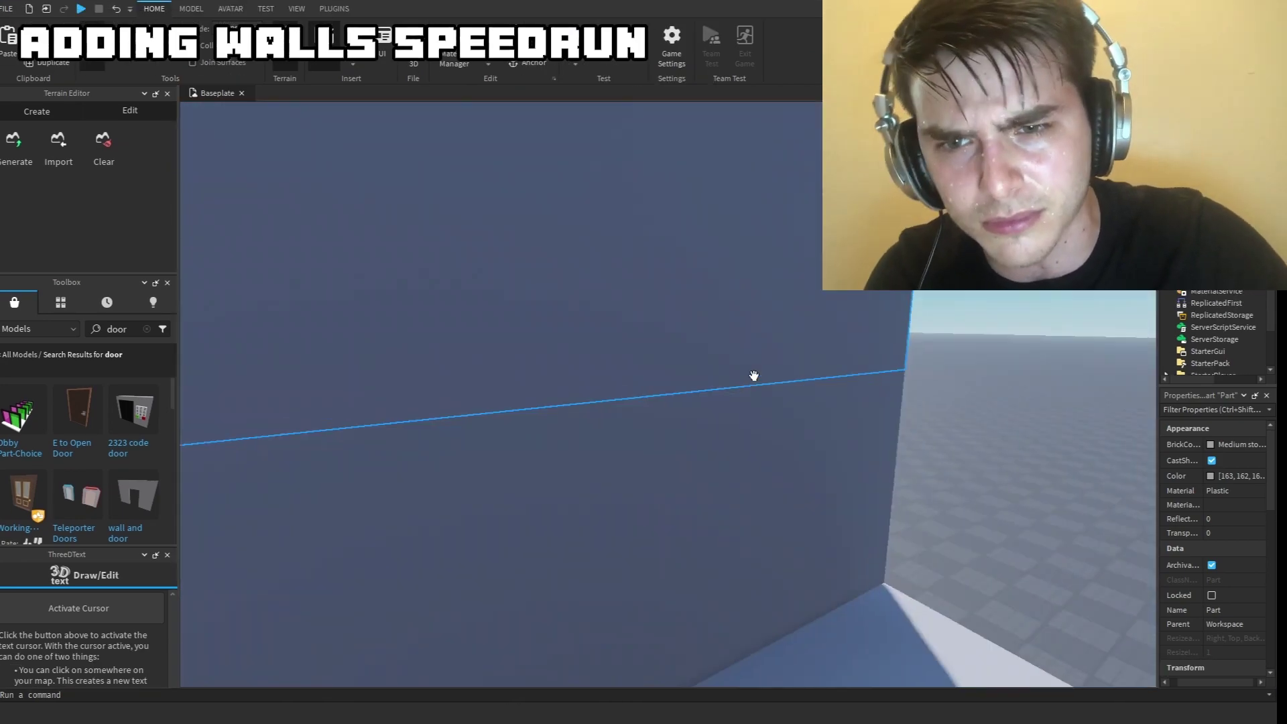
{"action": "right_click_drag", "start_coordinate": [752, 376], "coordinate": [690, 289]}
{"action": "left_click", "coordinate": [117, 47]}
{"action": "right_click_drag", "start_coordinate": [375, 301], "coordinate": [540, 308]}
{"action": "left_click_drag", "start_coordinate": [546, 193], "coordinate": [699, 195]}
{"action": "right_click_drag", "start_coordinate": [534, 306], "coordinate": [353, 425]}
{"action": "left_click_drag", "start_coordinate": [583, 334], "coordinate": [595, 350]}
{"action": "left_click", "coordinate": [445, 569]}
{"action": "right_click_drag", "start_coordinate": [445, 569], "coordinate": [824, 487]}
{"action": "left_click", "coordinate": [825, 487]}
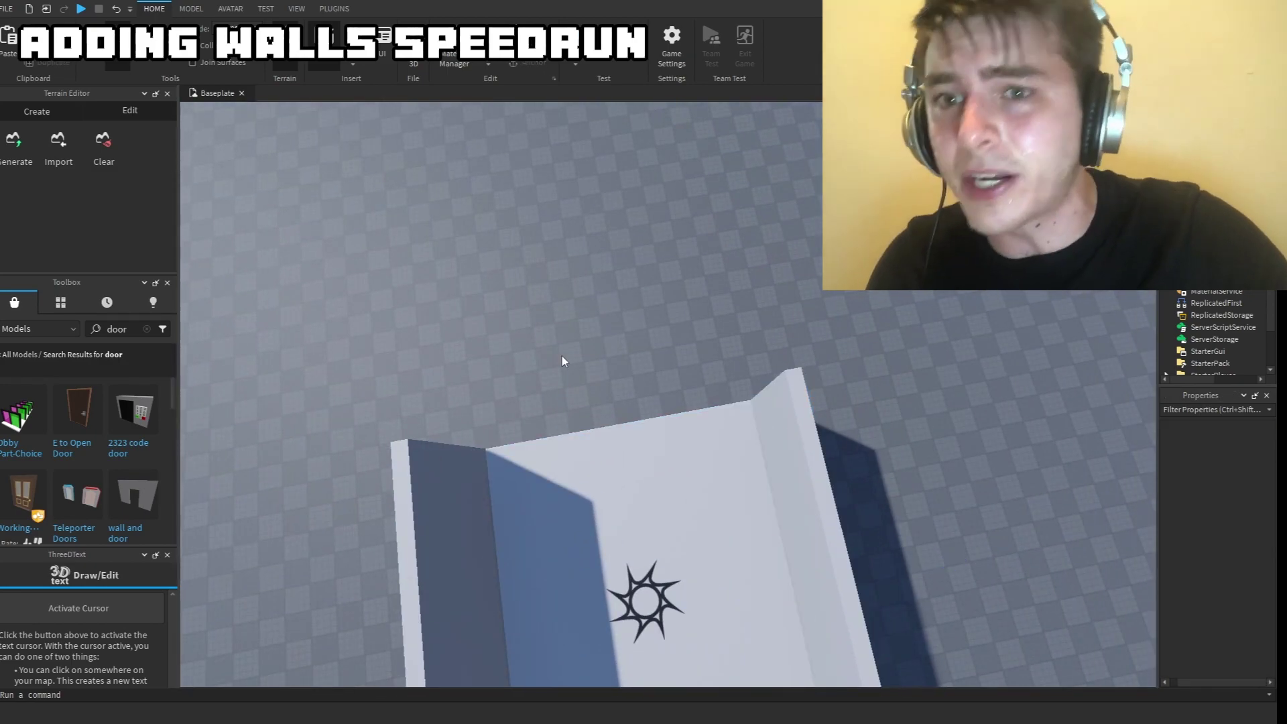
Step: Scale the back wall's overhanging end inward to line up with the adjoining side wall
{"action": "right_click_drag", "start_coordinate": [609, 329], "coordinate": [609, 326]}
{"action": "left_click", "coordinate": [157, 51]}
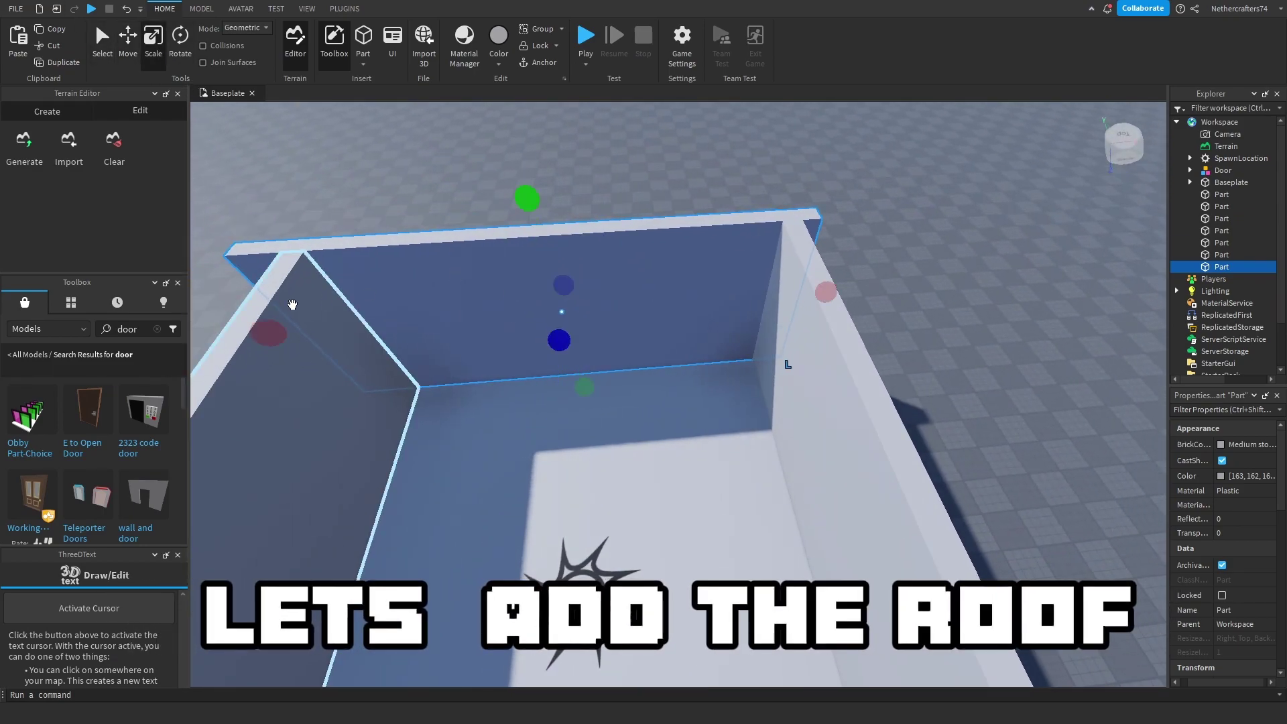
{"action": "left_click_drag", "start_coordinate": [277, 349], "coordinate": [315, 347]}
{"action": "left_click", "coordinate": [842, 144]}
Step: Insert a block on top of the walls and scale it in both directions into a roof covering the room
{"action": "right_click_drag", "start_coordinate": [842, 143], "coordinate": [193, 316]}
{"action": "left_click", "coordinate": [363, 64]}
{"action": "left_click", "coordinate": [392, 80]}
{"action": "right_click_drag", "start_coordinate": [429, 181], "coordinate": [664, 350]}
{"action": "scroll", "coordinate": [663, 350], "scroll_direction": "down", "scroll_amount": 5}
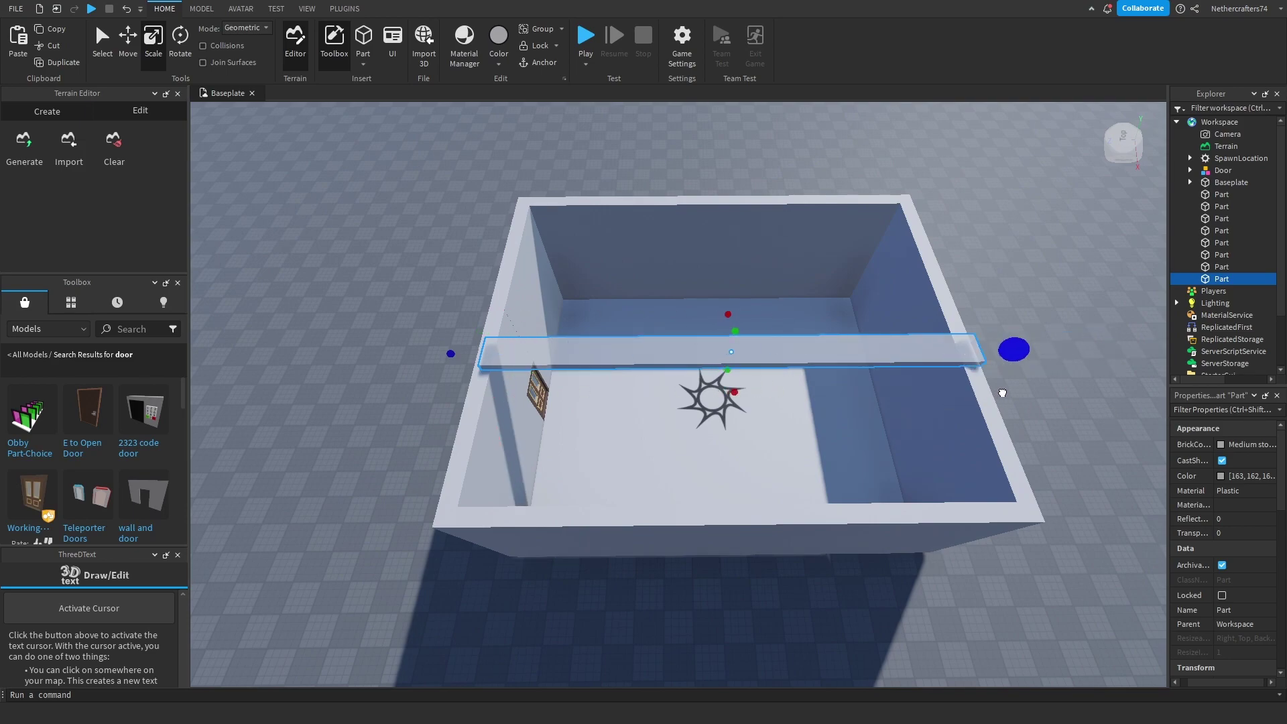
{"action": "left_click_drag", "start_coordinate": [737, 401], "coordinate": [762, 565]}
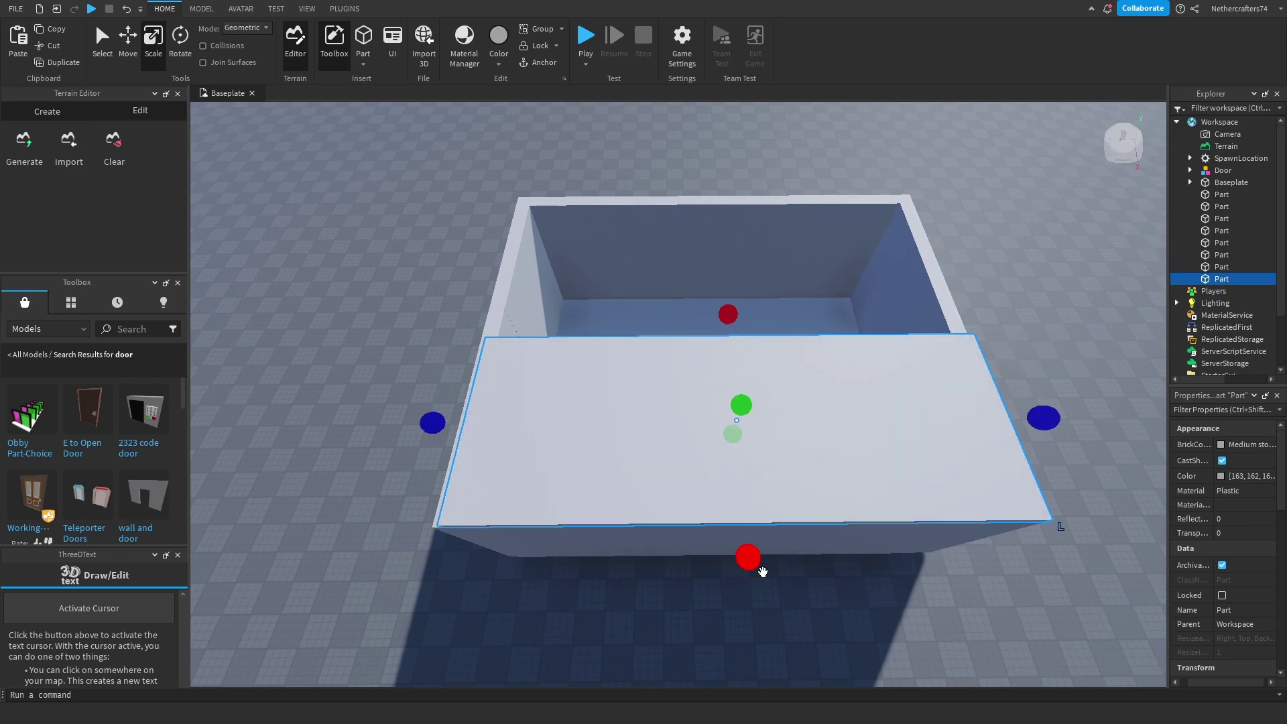
{"action": "left_click_drag", "start_coordinate": [736, 310], "coordinate": [733, 188]}
{"action": "key", "text": "w"}
{"action": "right_click_drag", "start_coordinate": [731, 201], "coordinate": [723, 207]}
{"action": "scroll", "coordinate": [675, 431], "scroll_direction": "down", "scroll_amount": 2}
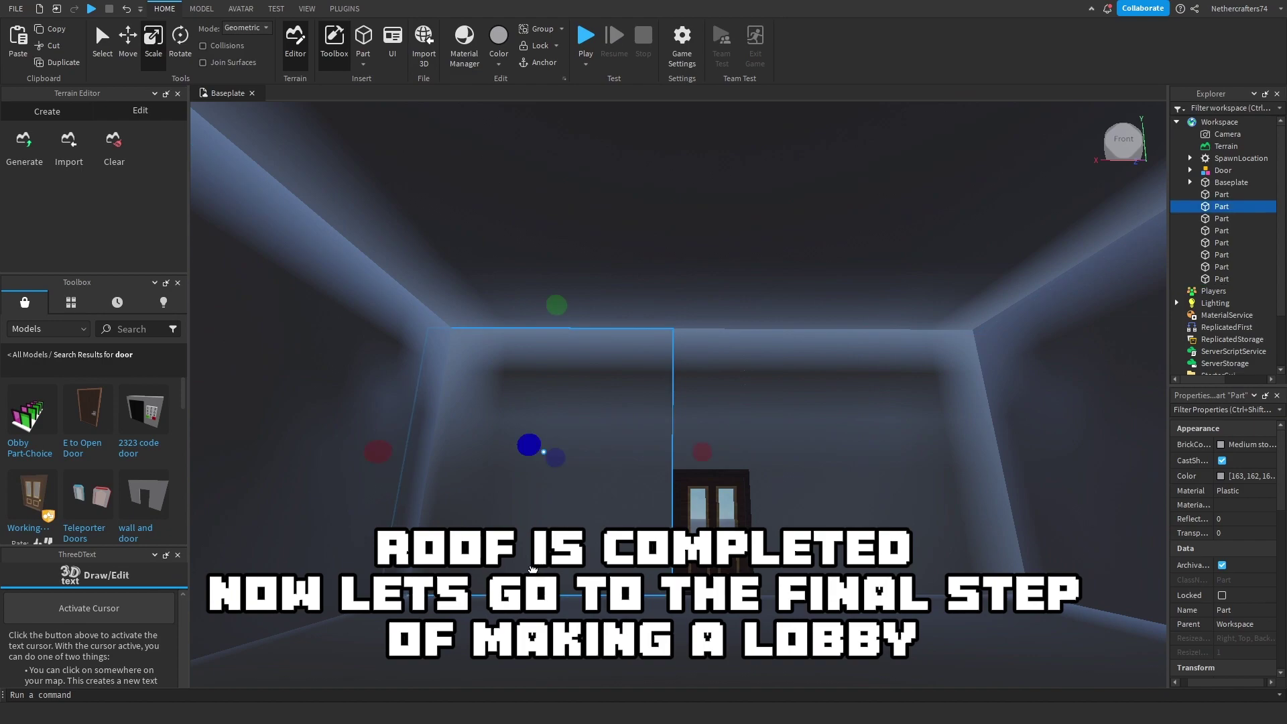
{"action": "scroll", "coordinate": [472, 677], "scroll_direction": "down", "scroll_amount": 3}
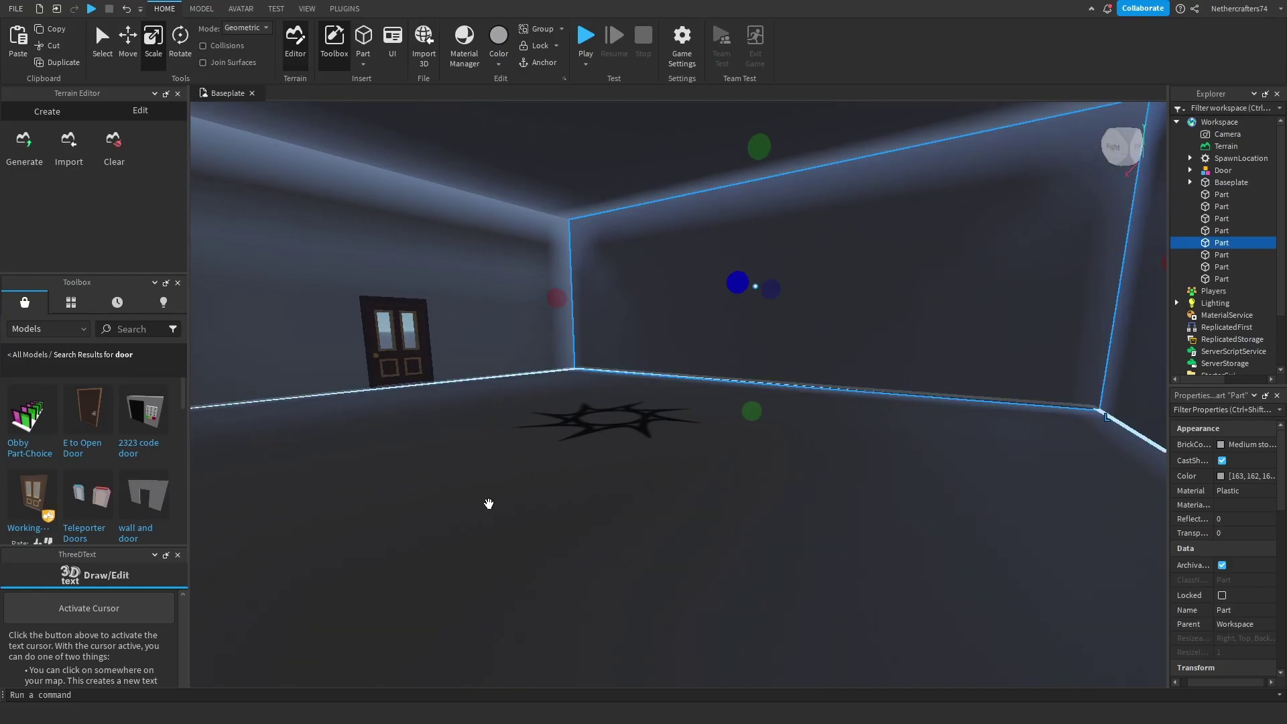
Step: Inspect the room's walls, corners and floor from the inside for gaps
{"action": "right_click_drag", "start_coordinate": [489, 503], "coordinate": [488, 499]}
{"action": "left_click", "coordinate": [551, 449]}
{"action": "left_click", "coordinate": [735, 353]}
{"action": "right_click_drag", "start_coordinate": [735, 353], "coordinate": [735, 353]}
{"action": "left_click", "coordinate": [820, 528]}
{"action": "right_click_drag", "start_coordinate": [820, 529], "coordinate": [820, 528]}
{"action": "middle_click_drag", "start_coordinate": [819, 529], "coordinate": [754, 563]}
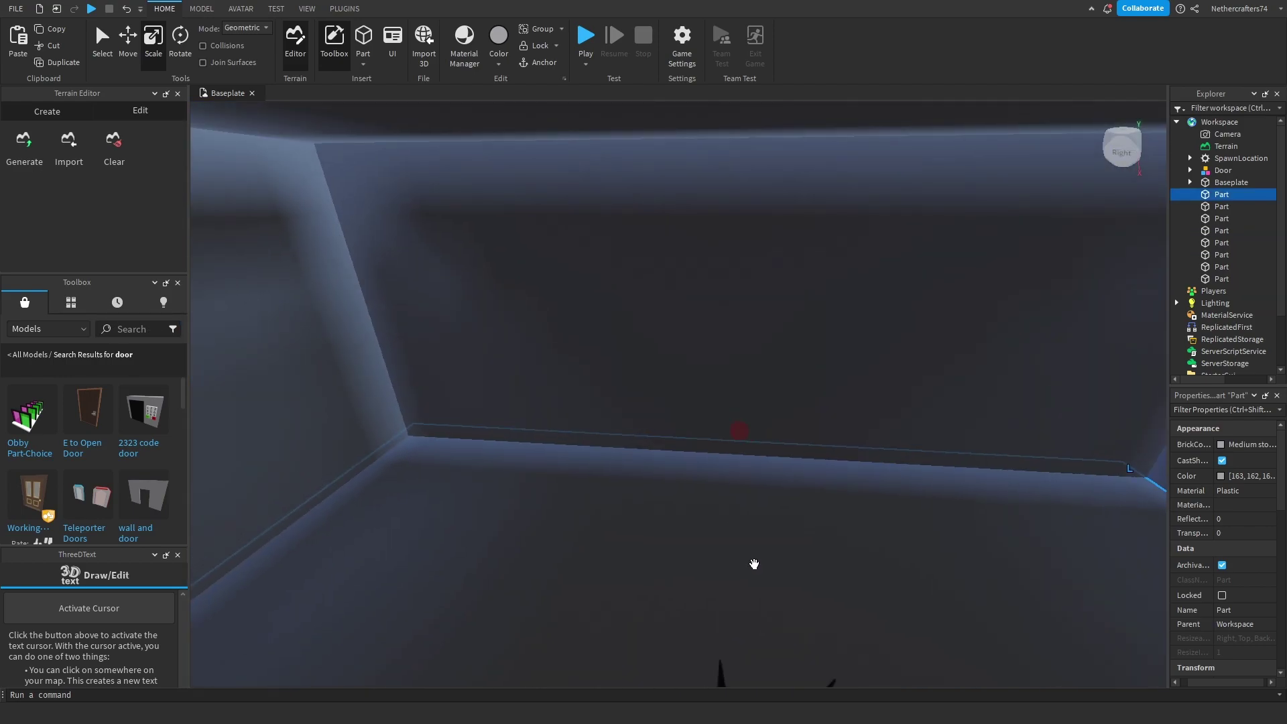
Step: Search the model library for "sofa" and place Living Room Sofa models along one side wall of the room
{"action": "left_click", "coordinate": [151, 329]}
{"action": "type", "text": "sof"}
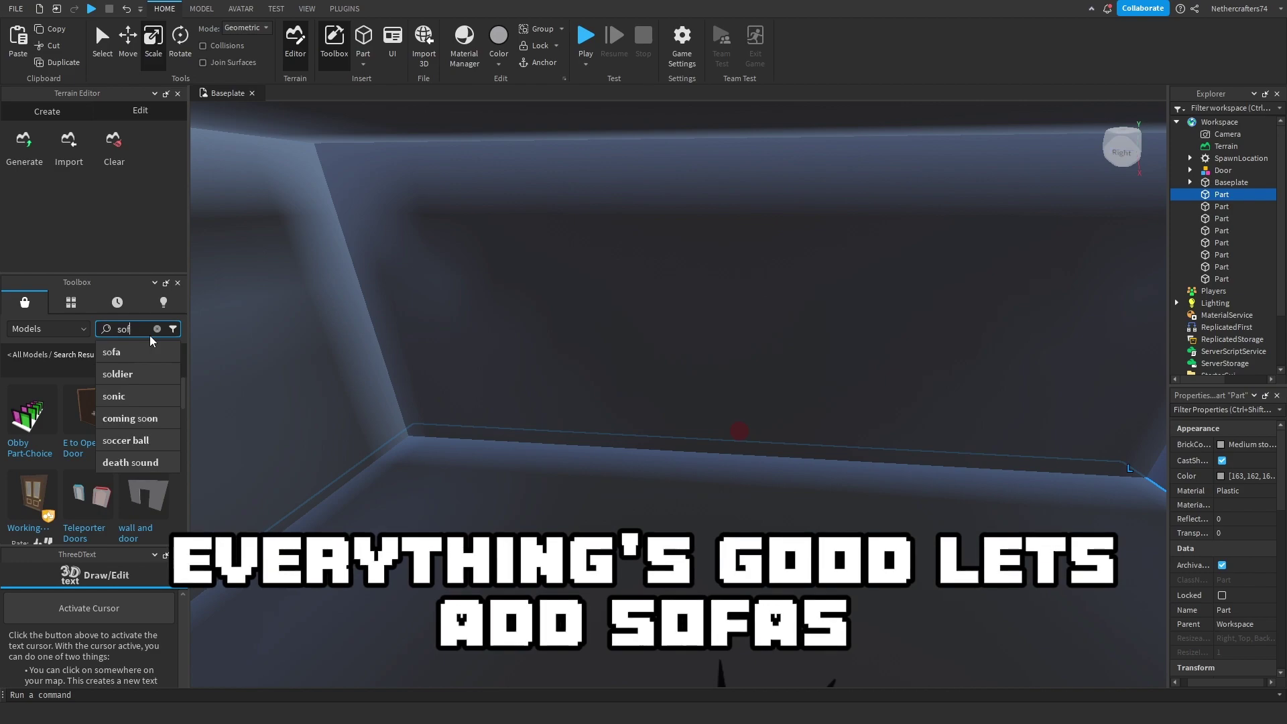
{"action": "type", "text": "a"}
{"action": "key", "text": "Return"}
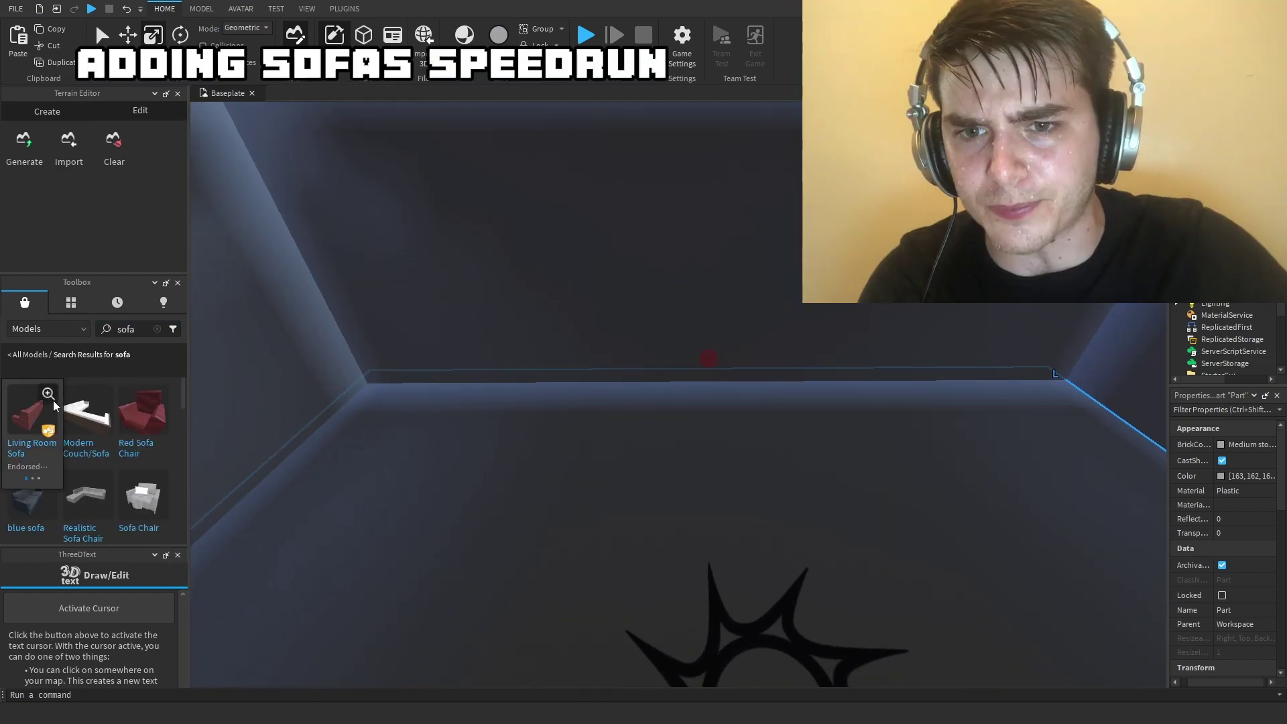
{"action": "left_click", "coordinate": [54, 406]}
{"action": "left_click_drag", "start_coordinate": [714, 433], "coordinate": [680, 407]}
{"action": "right_click_drag", "start_coordinate": [680, 406], "coordinate": [629, 439]}
{"action": "left_click_drag", "start_coordinate": [33, 413], "coordinate": [649, 362]}
{"action": "right_click_drag", "start_coordinate": [649, 362], "coordinate": [632, 396]}
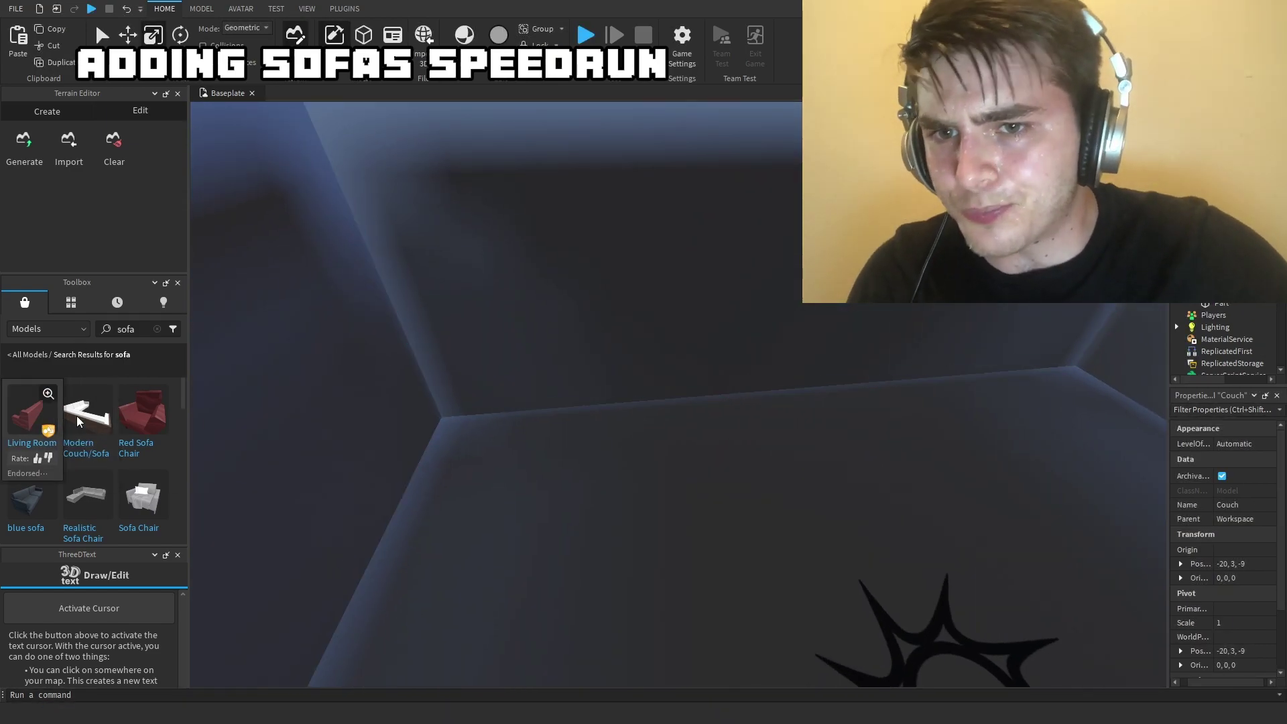
Step: Place more Living Room Sofas along the opposite side wall and rotate them to face the room
{"action": "left_click_drag", "start_coordinate": [650, 428], "coordinate": [650, 428]}
{"action": "left_click", "coordinate": [180, 34]}
{"action": "left_click", "coordinate": [592, 468]}
{"action": "left_click", "coordinate": [622, 429]}
{"action": "left_click_drag", "start_coordinate": [623, 473], "coordinate": [651, 362]}
{"action": "key", "text": "d"}
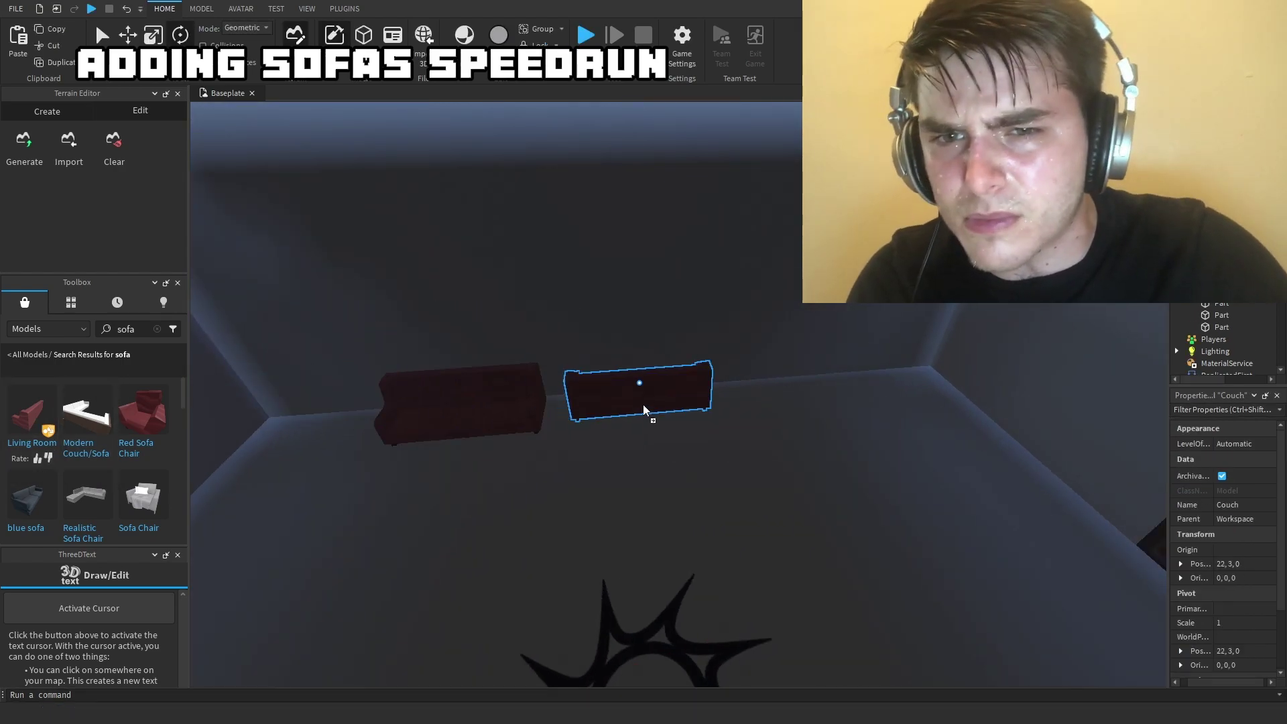
{"action": "left_click_drag", "start_coordinate": [643, 411], "coordinate": [717, 410]}
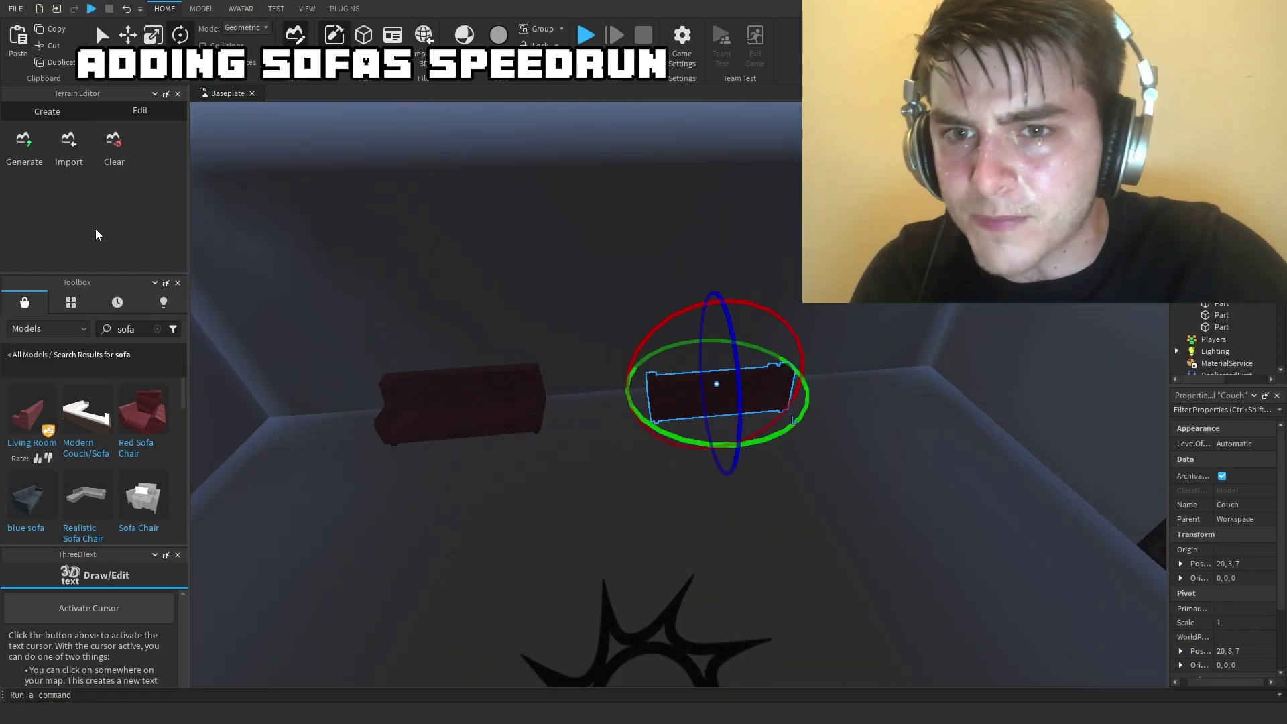
{"action": "left_click_drag", "start_coordinate": [762, 347], "coordinate": [762, 346]}
Step: Insert two Red Sofa Chairs near the back wall, facing the room with a gap between them
{"action": "right_click_drag", "start_coordinate": [223, 673], "coordinate": [222, 675]}
{"action": "left_click_drag", "start_coordinate": [138, 417], "coordinate": [812, 343]}
{"action": "left_click", "coordinate": [649, 364]}
{"action": "left_click_drag", "start_coordinate": [729, 411], "coordinate": [728, 411]}
{"action": "left_click_drag", "start_coordinate": [809, 406], "coordinate": [659, 388]}
{"action": "key", "text": "ctrl+2"}
{"action": "left_click_drag", "start_coordinate": [858, 379], "coordinate": [962, 385]}
Step: Search the model library for "chimney" and insert the brick chimney between the two armchairs, accepting its script notice
{"action": "left_click", "coordinate": [150, 331]}
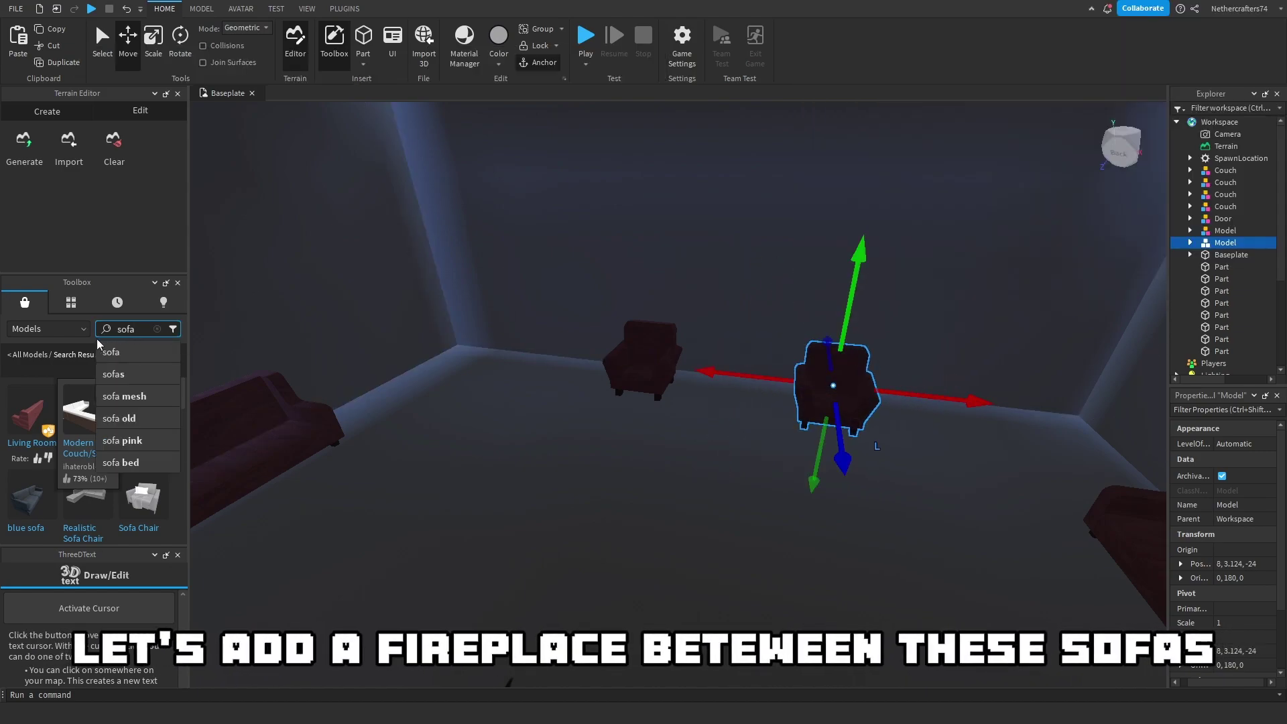
{"action": "key", "text": "BackSpace"}
{"action": "key", "text": "BackSpace"}
{"action": "type", "text": "cj"}
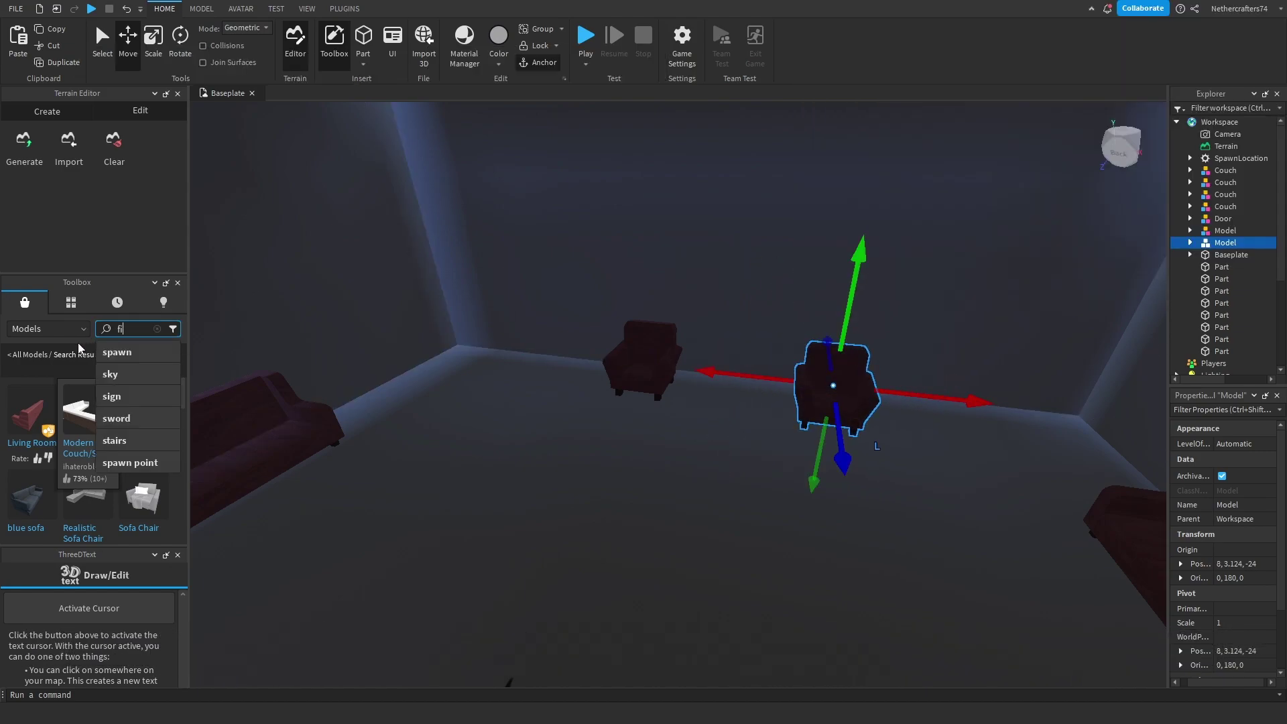
{"action": "key", "text": "BackSpace"}
{"action": "type", "text": "him"}
{"action": "left_click", "coordinate": [115, 350]}
{"action": "right_click_drag", "start_coordinate": [344, 471], "coordinate": [346, 471]}
{"action": "key", "text": "w"}
{"action": "scroll", "coordinate": [108, 508], "scroll_direction": "down", "scroll_amount": 2}
{"action": "left_click_drag", "start_coordinate": [82, 479], "coordinate": [645, 216]}
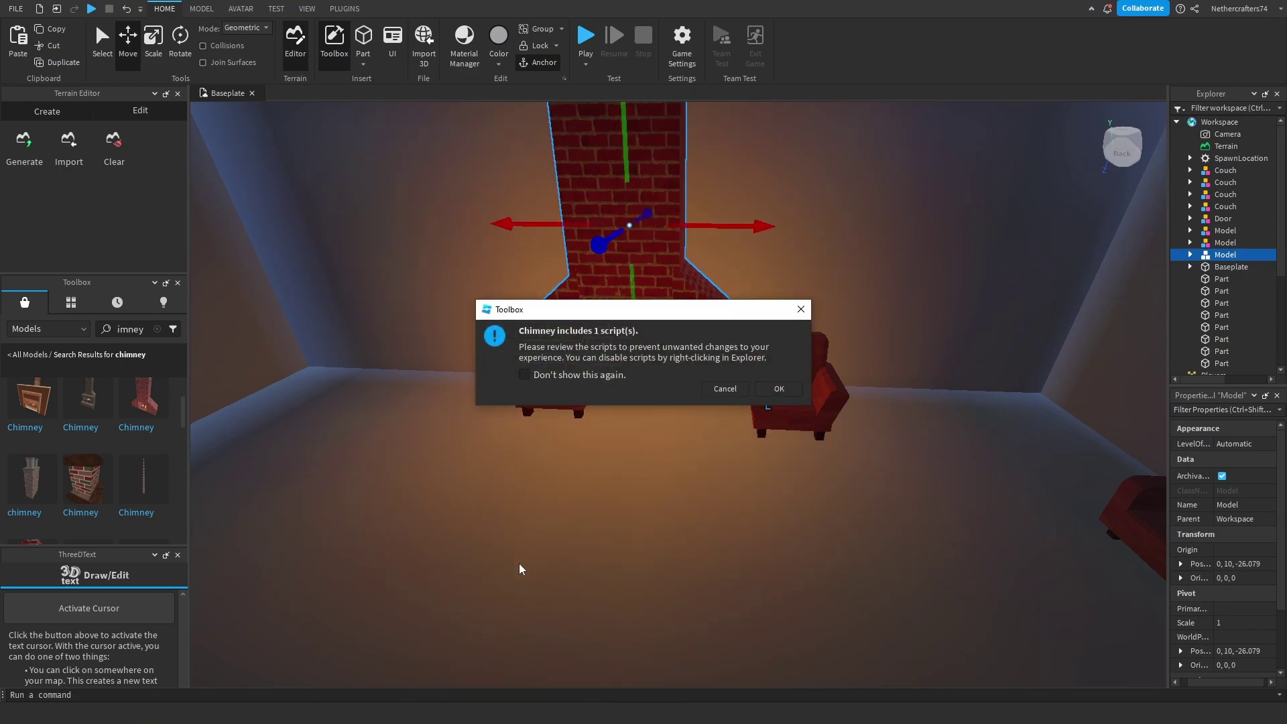
{"action": "left_click", "coordinate": [777, 391]}
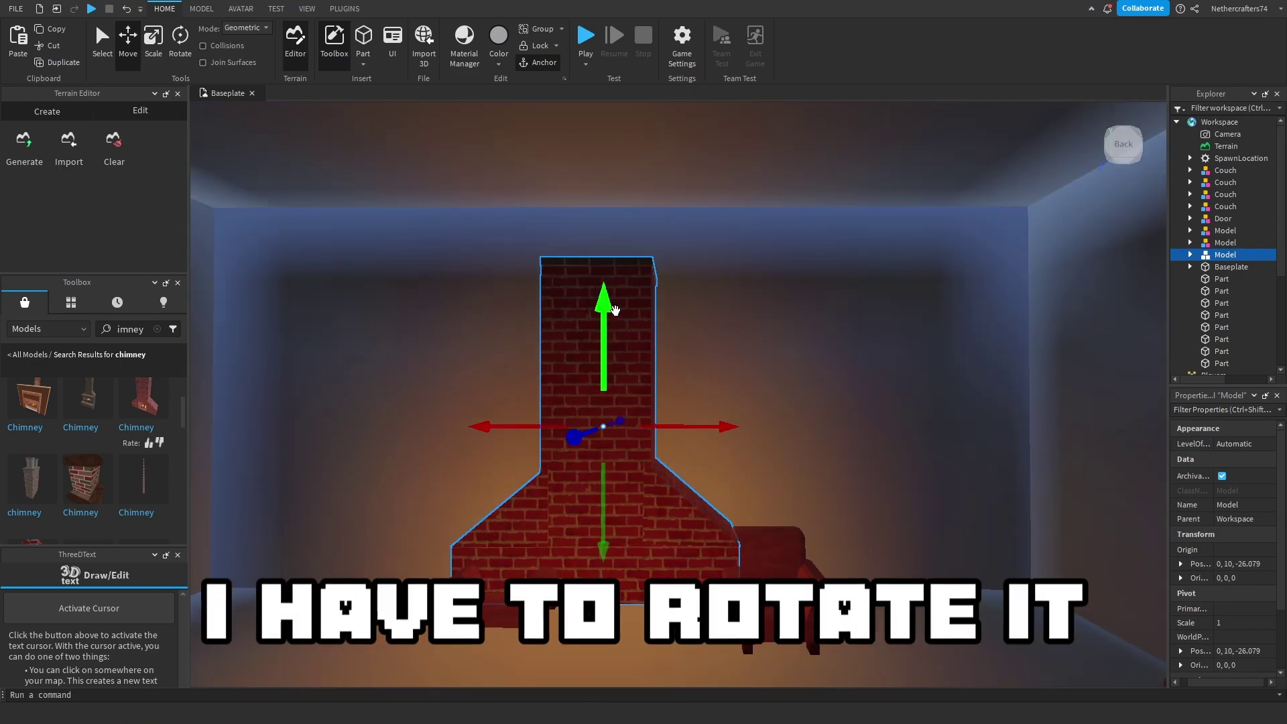
Step: Raise the brick chimney by 3 studs and rotate it about its vertical axis to face into the room
{"action": "left_click_drag", "start_coordinate": [590, 295], "coordinate": [561, 252]}
{"action": "key", "text": "a"}
{"action": "left_click", "coordinate": [180, 48]}
{"action": "left_click_drag", "start_coordinate": [627, 362], "coordinate": [592, 445]}
{"action": "left_click_drag", "start_coordinate": [592, 445], "coordinate": [590, 442]}
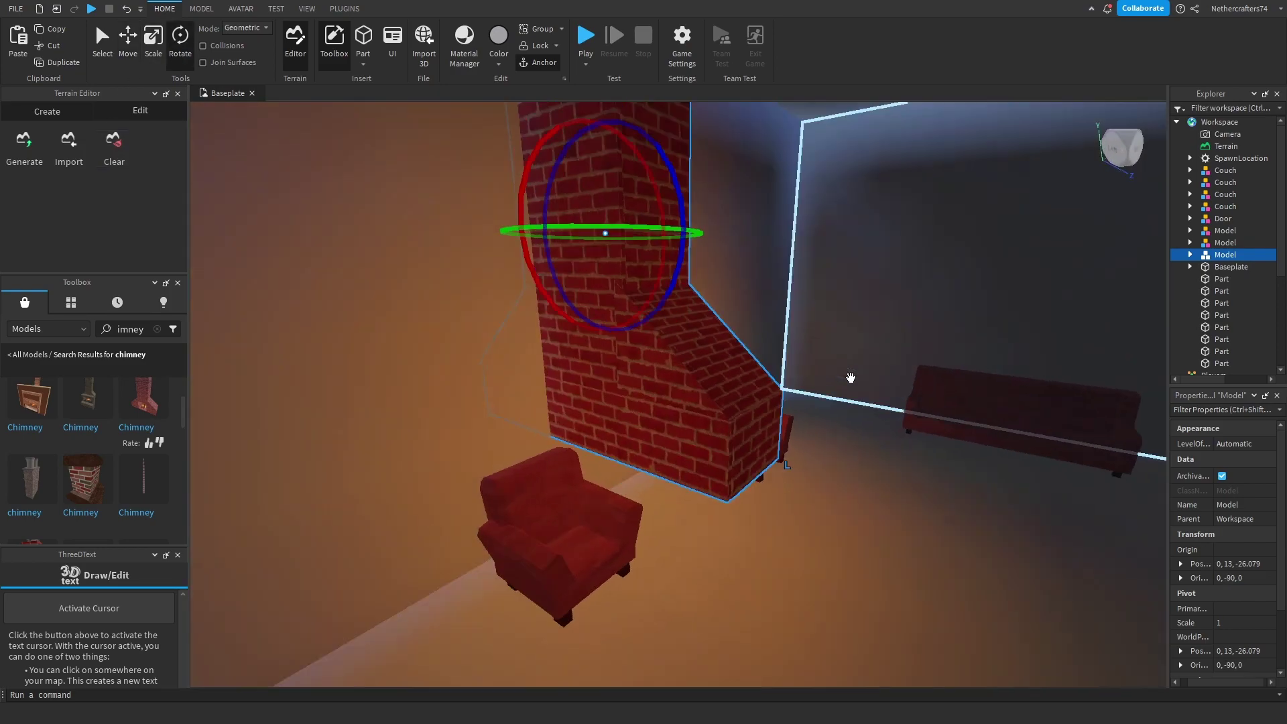
{"action": "right_click_drag", "start_coordinate": [850, 378], "coordinate": [764, 362]}
{"action": "left_click_drag", "start_coordinate": [757, 285], "coordinate": [667, 279]}
{"action": "right_click_drag", "start_coordinate": [666, 278], "coordinate": [18, 187]}
Step: Shift the armchair away from the chimney and adjust the chimney's height and sideways position
{"action": "left_click", "coordinate": [509, 472]}
{"action": "left_click", "coordinate": [127, 46]}
{"action": "left_click_drag", "start_coordinate": [435, 471], "coordinate": [308, 474]}
{"action": "left_click", "coordinate": [588, 335]}
{"action": "left_click_drag", "start_coordinate": [597, 328], "coordinate": [590, 423]}
{"action": "left_click_drag", "start_coordinate": [491, 354], "coordinate": [472, 355]}
{"action": "left_click", "coordinate": [764, 449]}
{"action": "scroll", "coordinate": [764, 449], "scroll_direction": "up", "scroll_amount": 2}
Step: Insert a block part near the ceiling on the door side and lower it to just above the door
{"action": "left_click", "coordinate": [686, 541]}
{"action": "right_click_drag", "start_coordinate": [687, 540], "coordinate": [685, 539]}
{"action": "left_click", "coordinate": [676, 429]}
{"action": "left_click", "coordinate": [363, 39]}
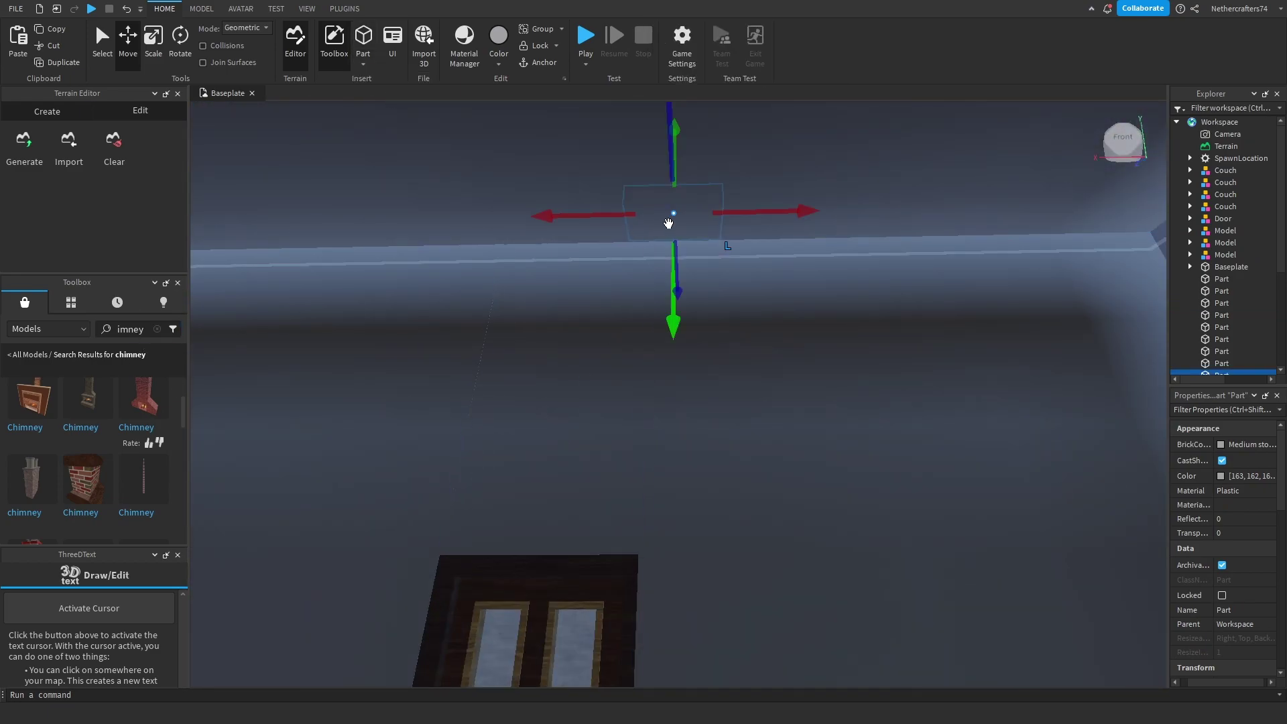
{"action": "left_click_drag", "start_coordinate": [672, 316], "coordinate": [683, 574]}
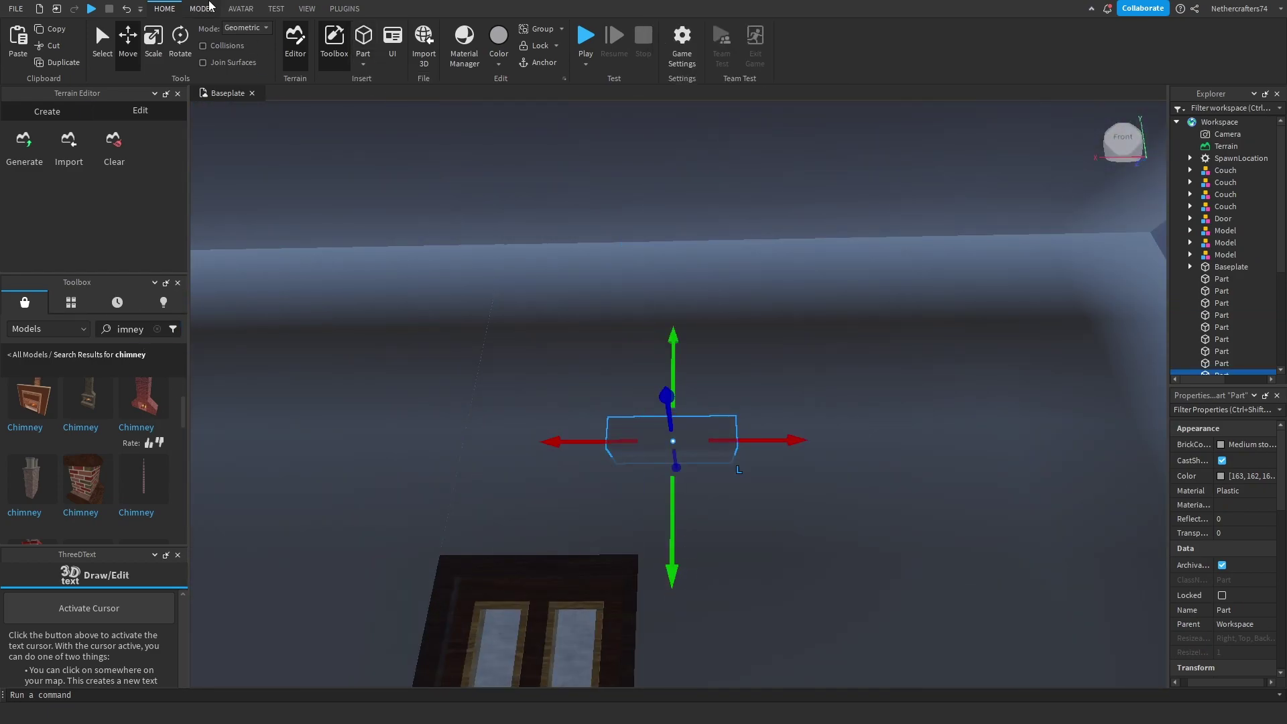
Step: Pull the block out of the wall and scale down its depth into a thinner sign
{"action": "left_click", "coordinate": [153, 40]}
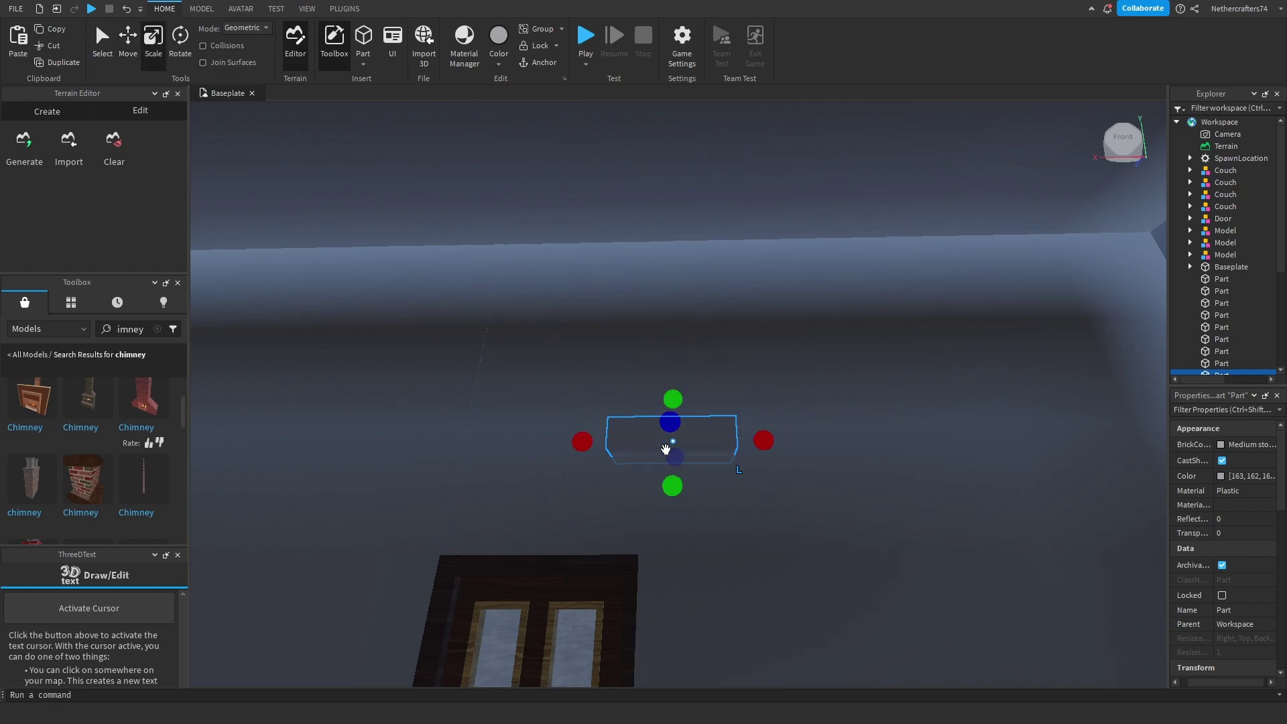
{"action": "left_click", "coordinate": [127, 53]}
{"action": "right_click_drag", "start_coordinate": [462, 302], "coordinate": [462, 302]}
{"action": "left_click_drag", "start_coordinate": [683, 136], "coordinate": [697, 140]}
{"action": "key", "text": "f"}
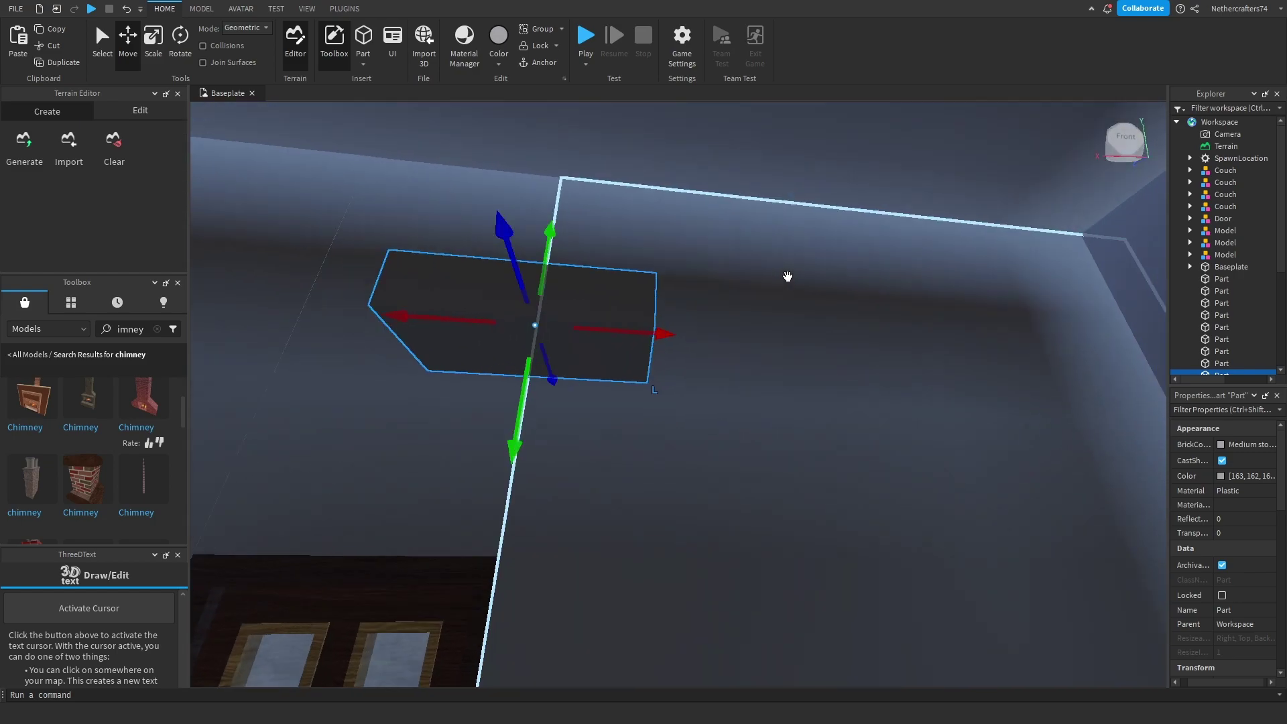
{"action": "left_click", "coordinate": [161, 48]}
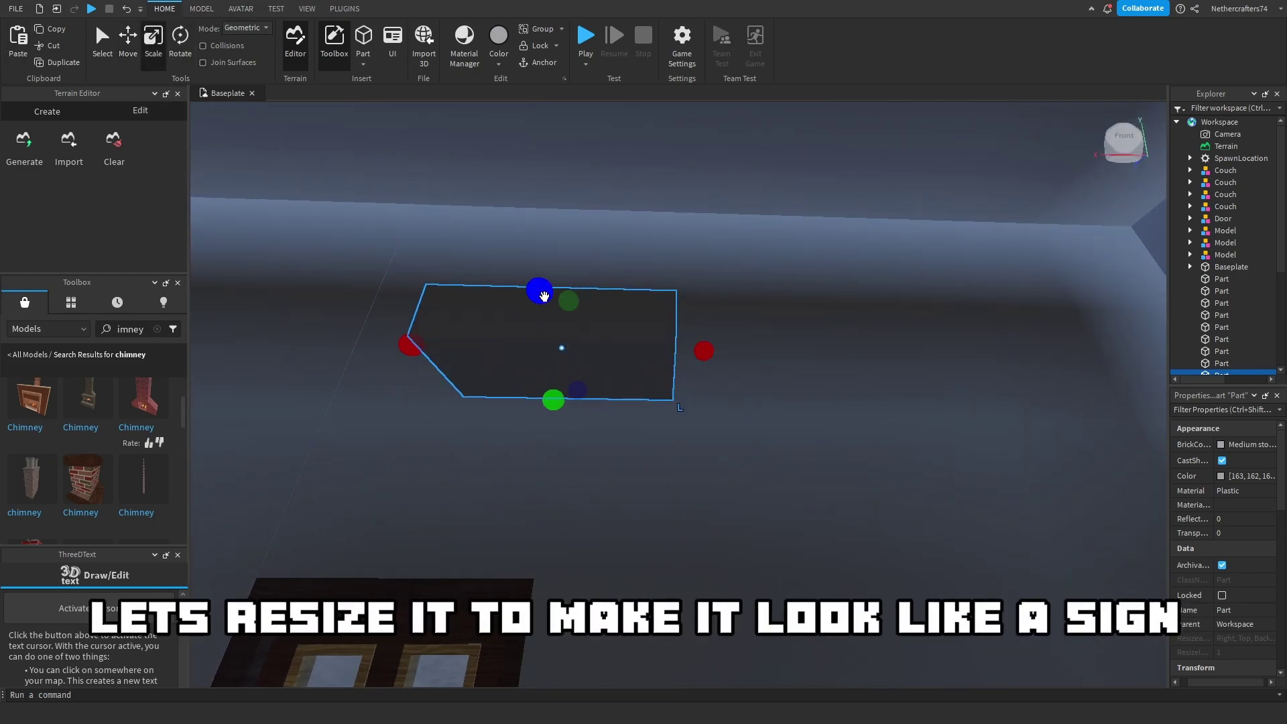
{"action": "left_click_drag", "start_coordinate": [567, 328], "coordinate": [571, 304]}
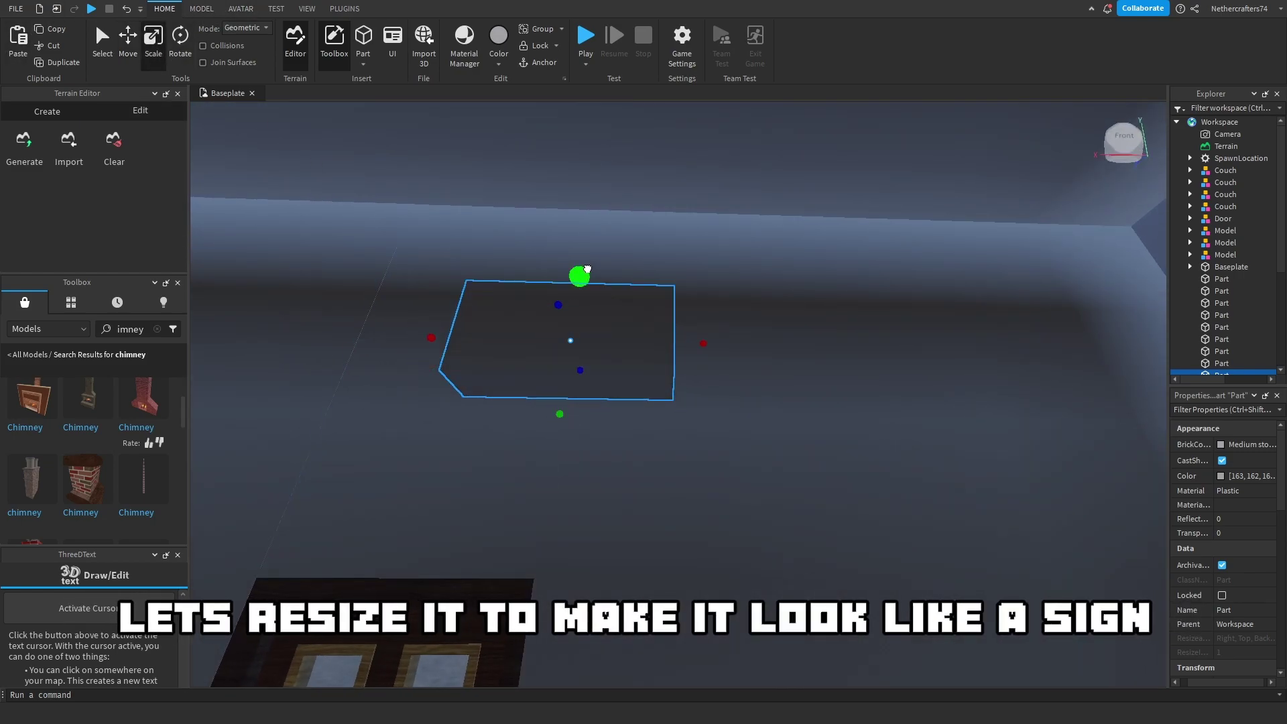
Step: Move the sign down and sideways to centre it above the door, and push it back against the wall
{"action": "left_click", "coordinate": [125, 38]}
{"action": "right_click_drag", "start_coordinate": [427, 326], "coordinate": [426, 326]}
{"action": "scroll", "coordinate": [427, 325], "scroll_direction": "down", "scroll_amount": 2}
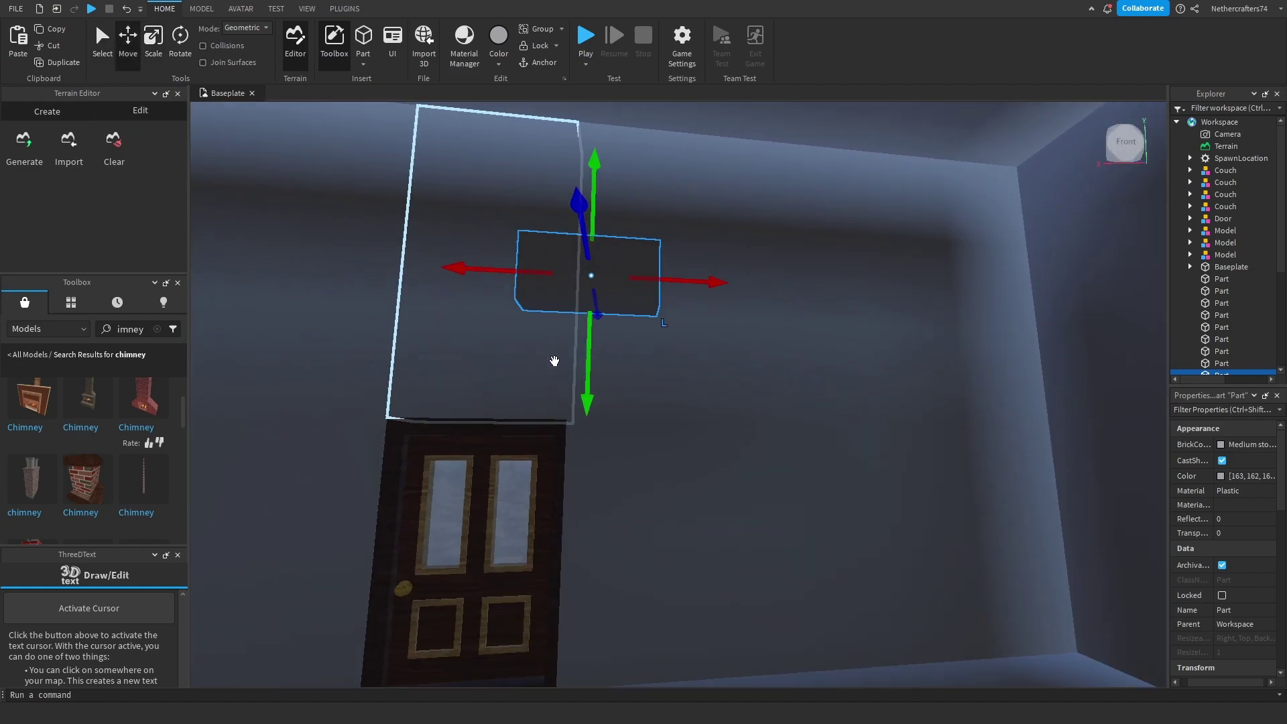
{"action": "left_click_drag", "start_coordinate": [593, 401], "coordinate": [592, 472]}
{"action": "left_click_drag", "start_coordinate": [474, 339], "coordinate": [336, 330]}
{"action": "right_click_drag", "start_coordinate": [413, 383], "coordinate": [411, 399]}
{"action": "scroll", "coordinate": [411, 400], "scroll_direction": "down", "scroll_amount": 2}
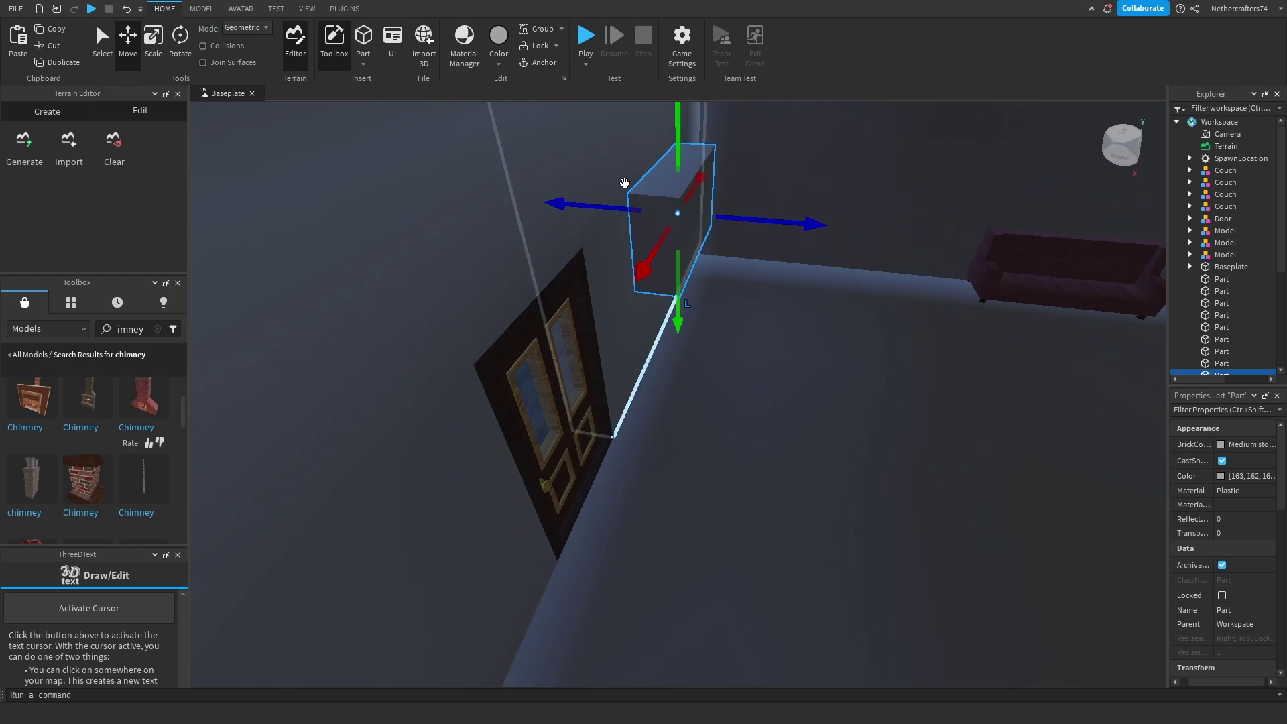
{"action": "left_click_drag", "start_coordinate": [606, 210], "coordinate": [469, 189]}
{"action": "left_click_drag", "start_coordinate": [478, 273], "coordinate": [449, 290]}
{"action": "right_click_drag", "start_coordinate": [560, 279], "coordinate": [561, 279]}
{"action": "key", "text": "d"}
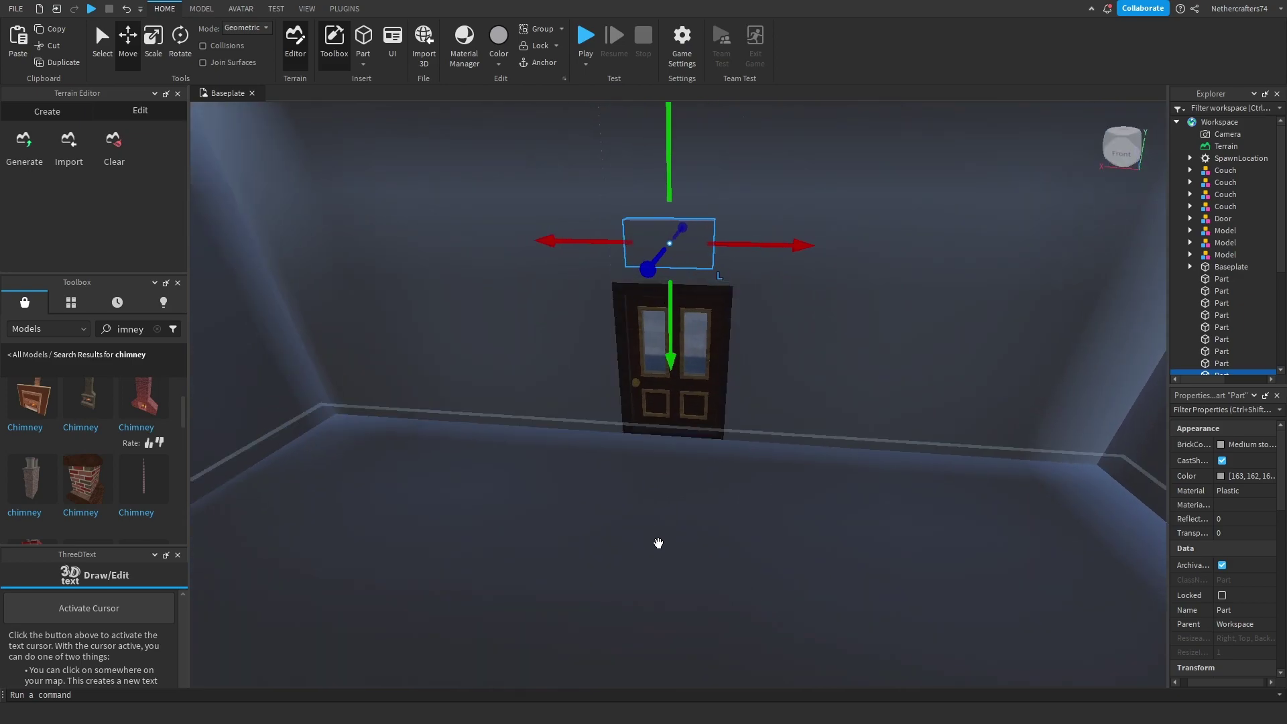
Step: Add a SurfaceGui to the sign part above the door
{"action": "key", "text": "w"}
{"action": "right_click_drag", "start_coordinate": [682, 489], "coordinate": [691, 458]}
{"action": "key", "text": "s"}
{"action": "key", "text": "w"}
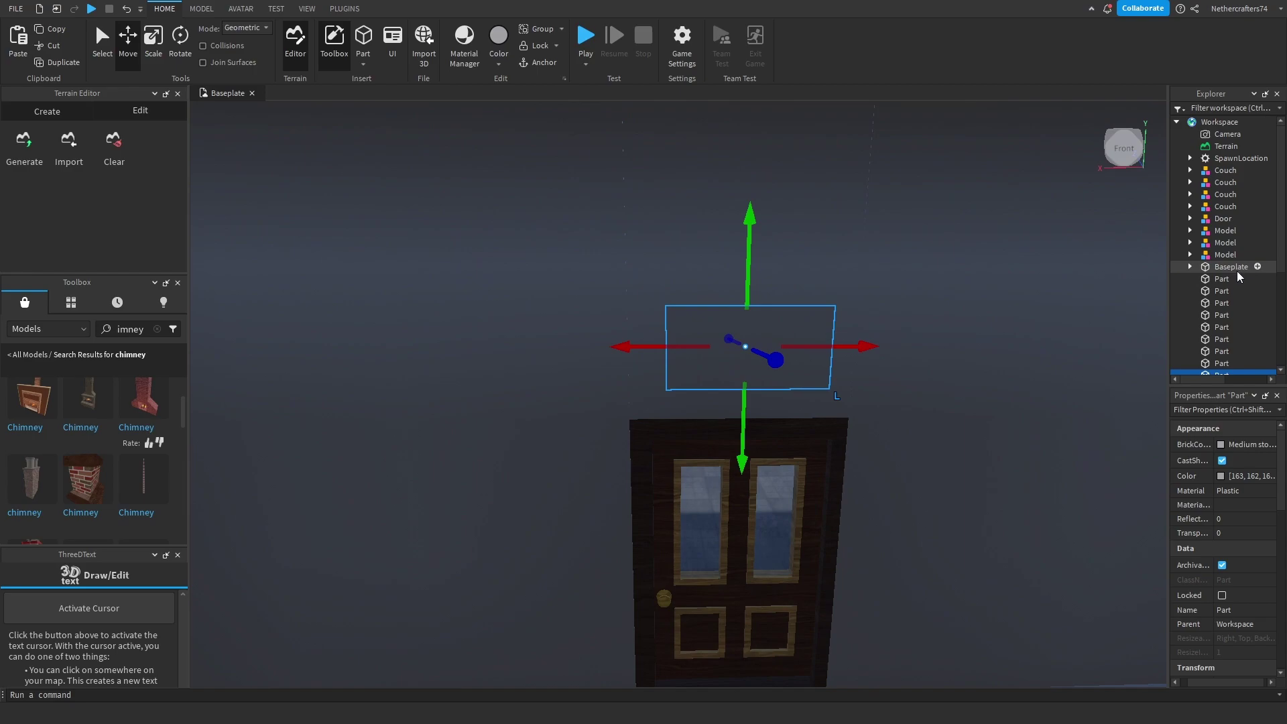
{"action": "scroll", "coordinate": [1237, 271], "scroll_direction": "down", "scroll_amount": 1}
{"action": "right_click", "coordinate": [1204, 344]}
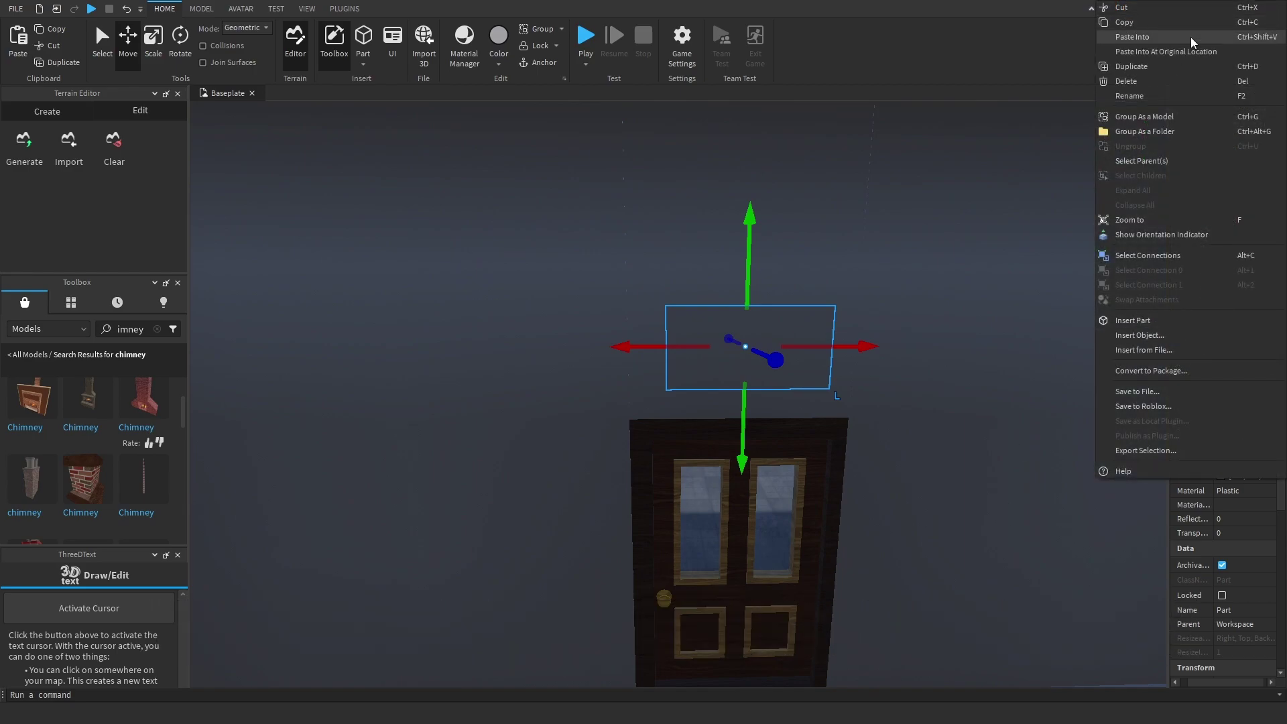
{"action": "right_click", "coordinate": [1028, 277]}
{"action": "left_click", "coordinate": [1028, 276]}
{"action": "left_click", "coordinate": [1237, 341]}
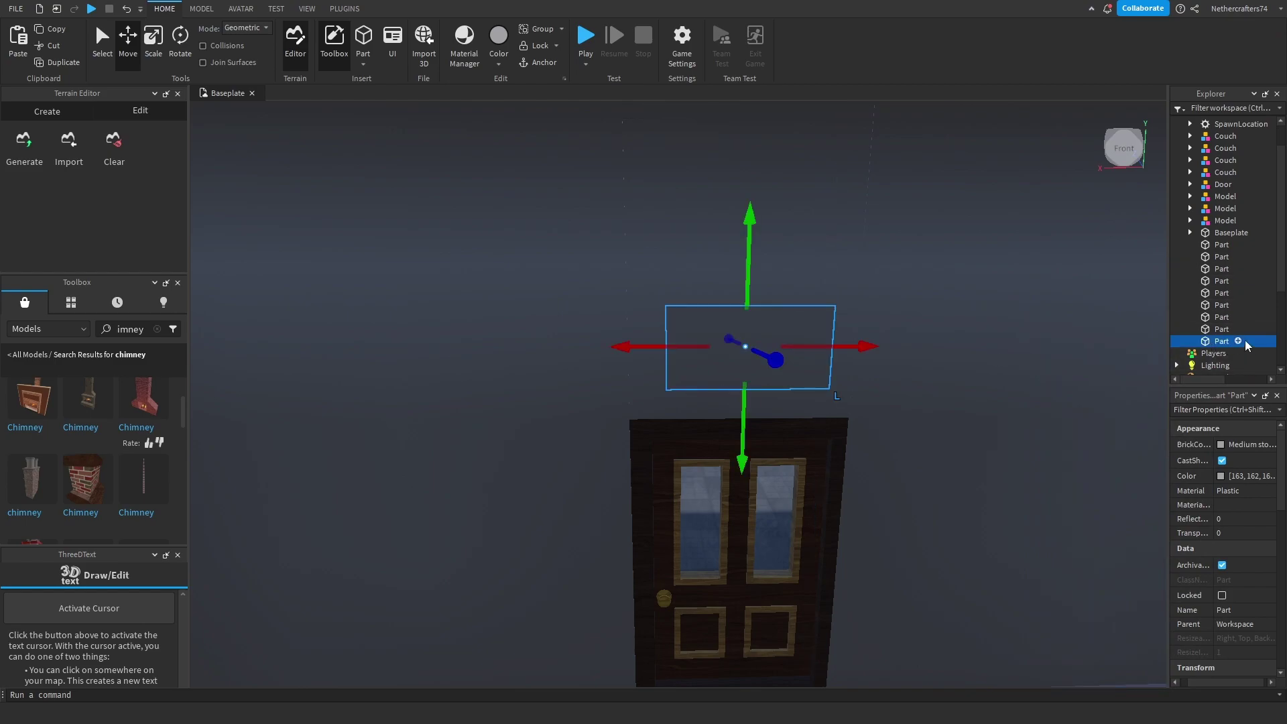
{"action": "left_click", "coordinate": [1238, 341]}
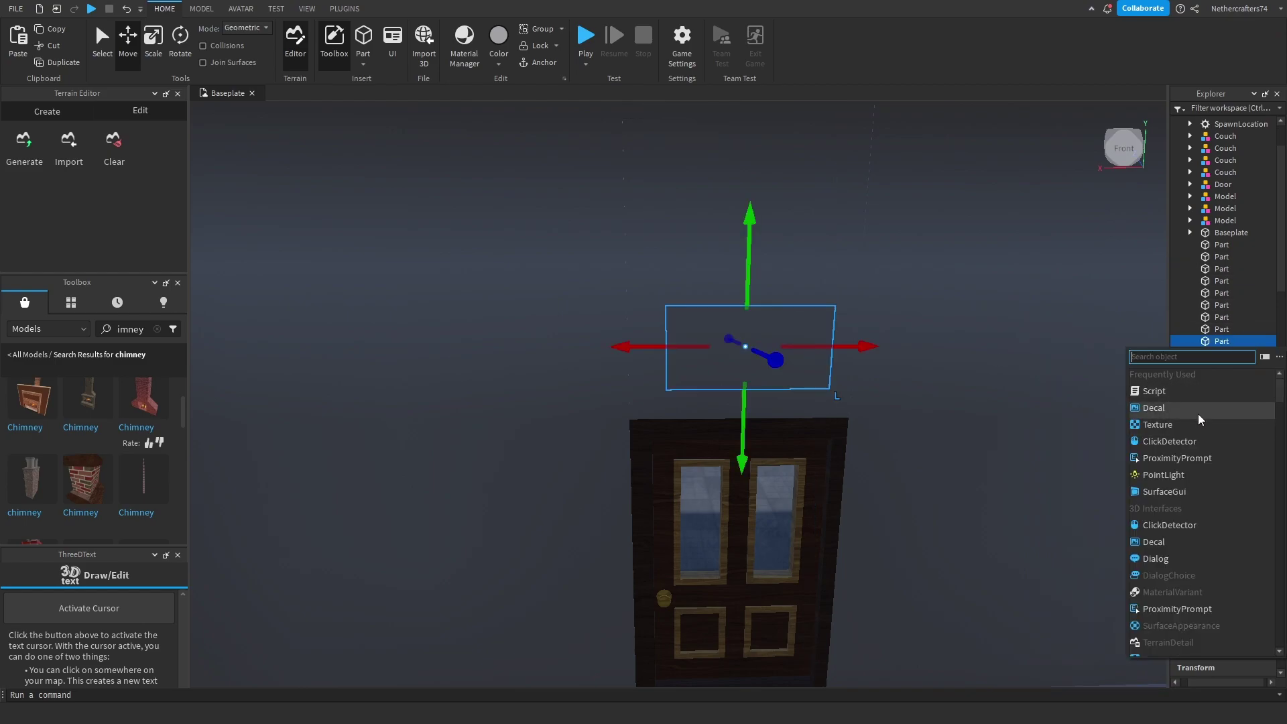
{"action": "left_click", "coordinate": [1191, 490]}
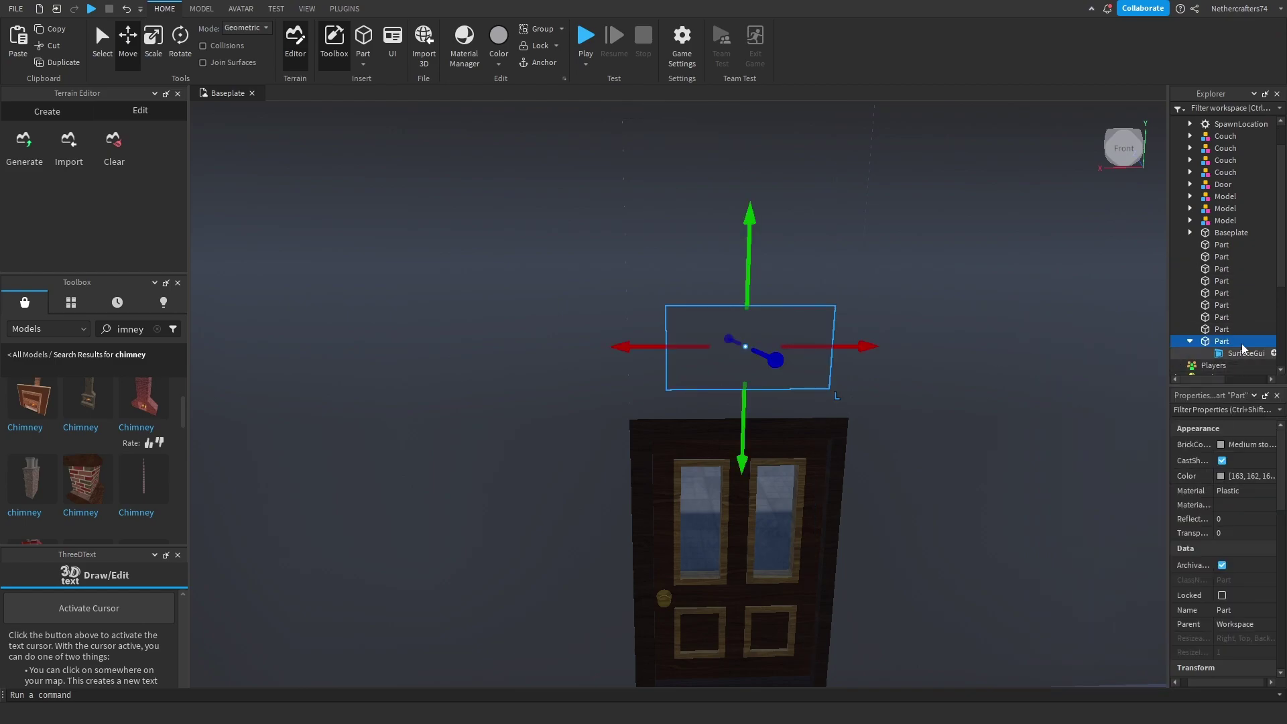
Step: Add a TextLabel to the sign's SurfaceGui
{"action": "right_click_drag", "start_coordinate": [750, 488], "coordinate": [749, 488]}
{"action": "key", "text": "a"}
{"action": "key", "text": "d"}
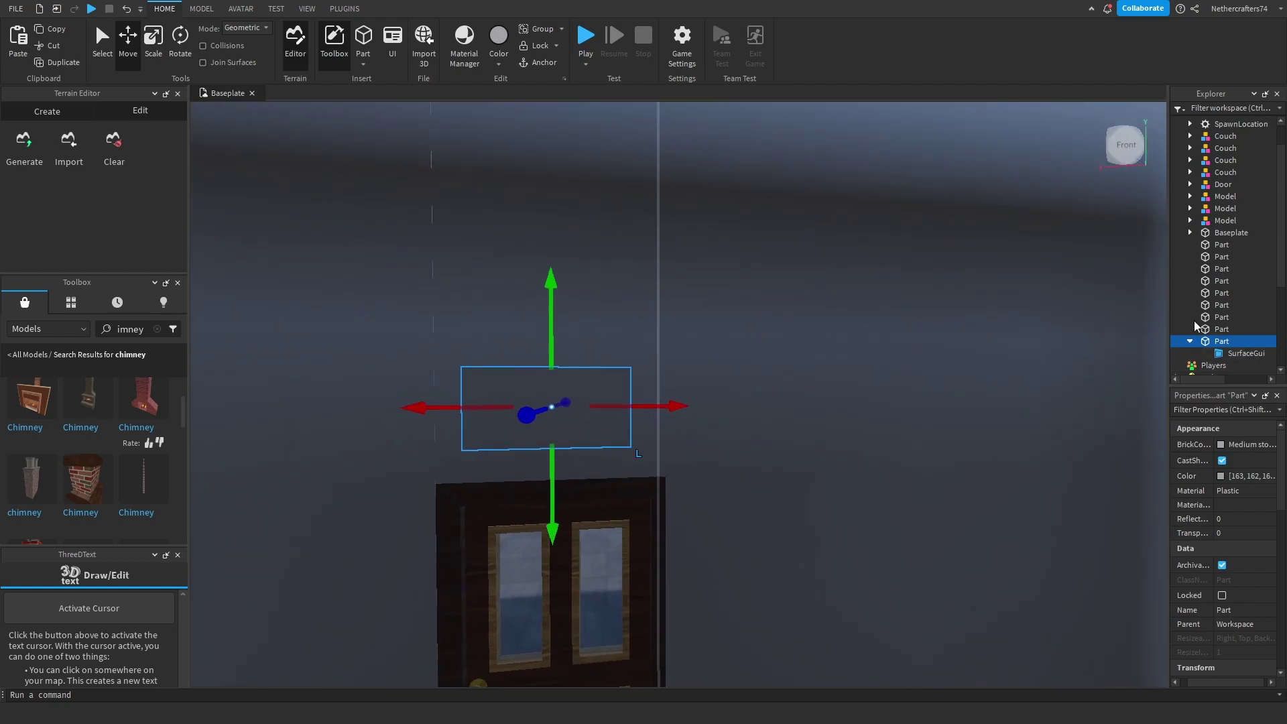
{"action": "left_click", "coordinate": [1233, 353]}
{"action": "left_click", "coordinate": [1273, 353]}
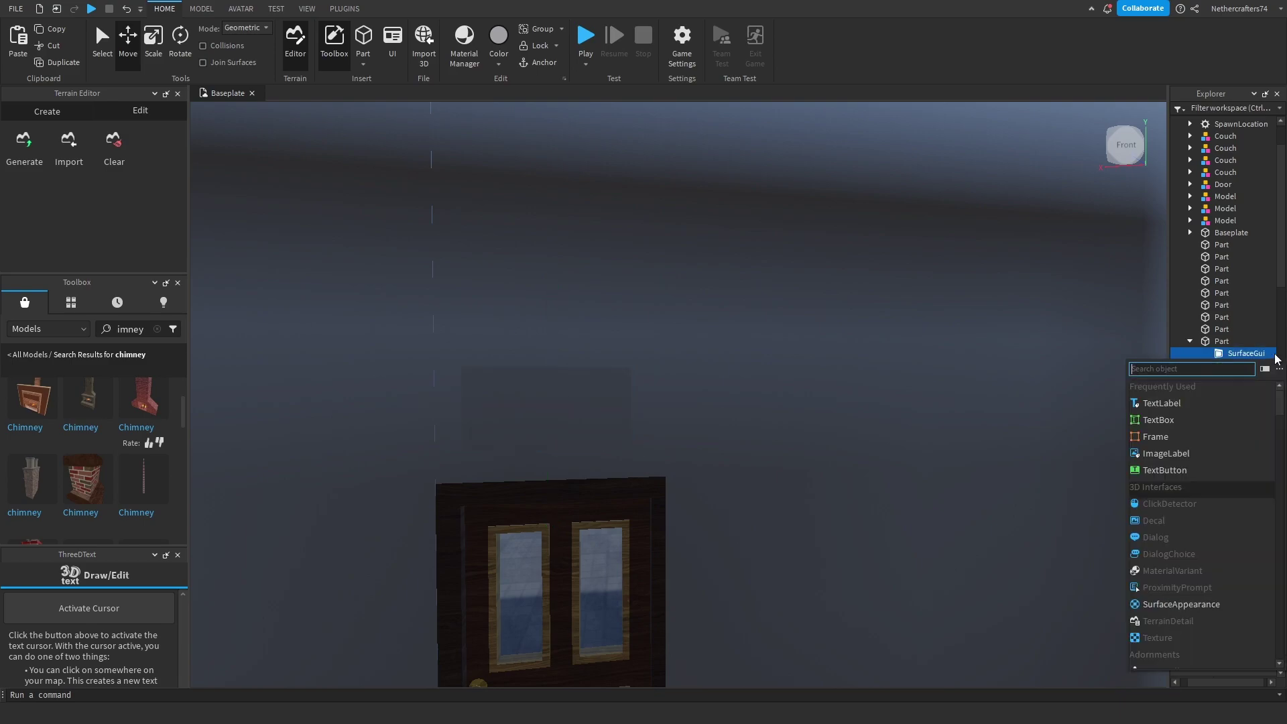
{"action": "left_click", "coordinate": [1234, 401]}
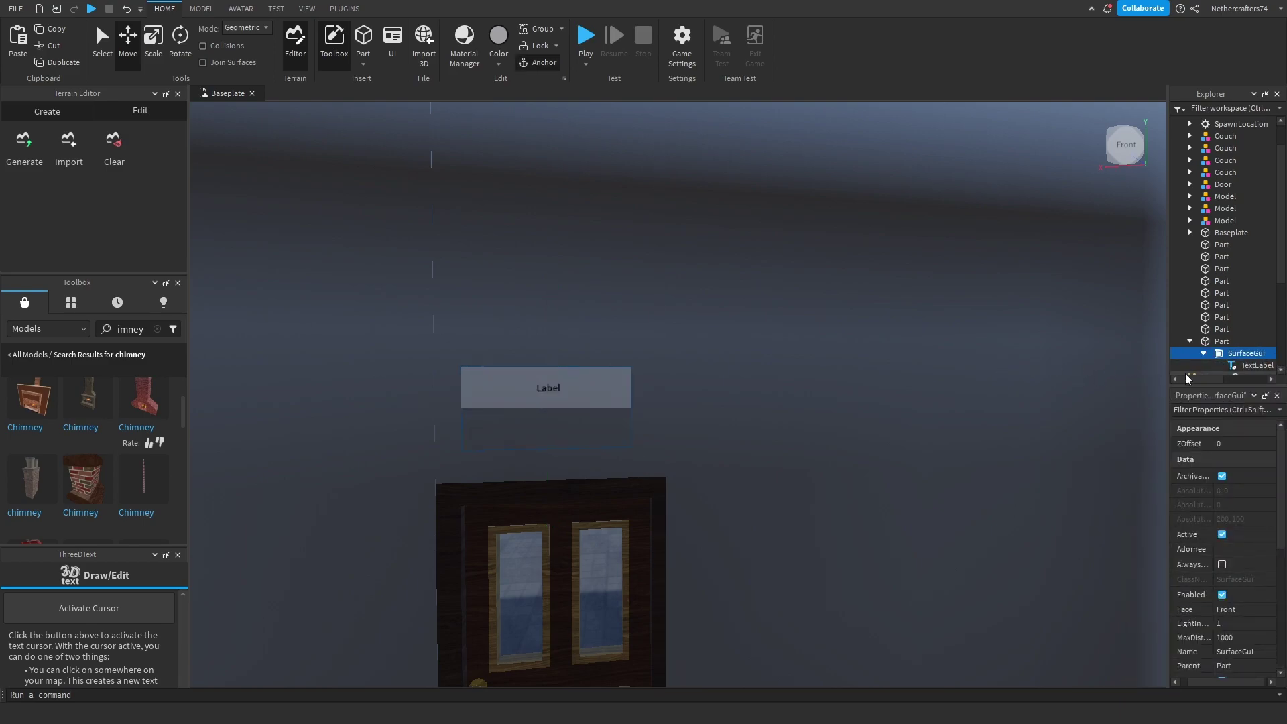
Step: Look through the SurfaceGui's properties, including its maximum distance setting
{"action": "scroll", "coordinate": [1234, 523], "scroll_direction": "down", "scroll_amount": 3}
{"action": "scroll", "coordinate": [1238, 578], "scroll_direction": "down", "scroll_amount": 5}
{"action": "scroll", "coordinate": [1240, 577], "scroll_direction": "up", "scroll_amount": 4}
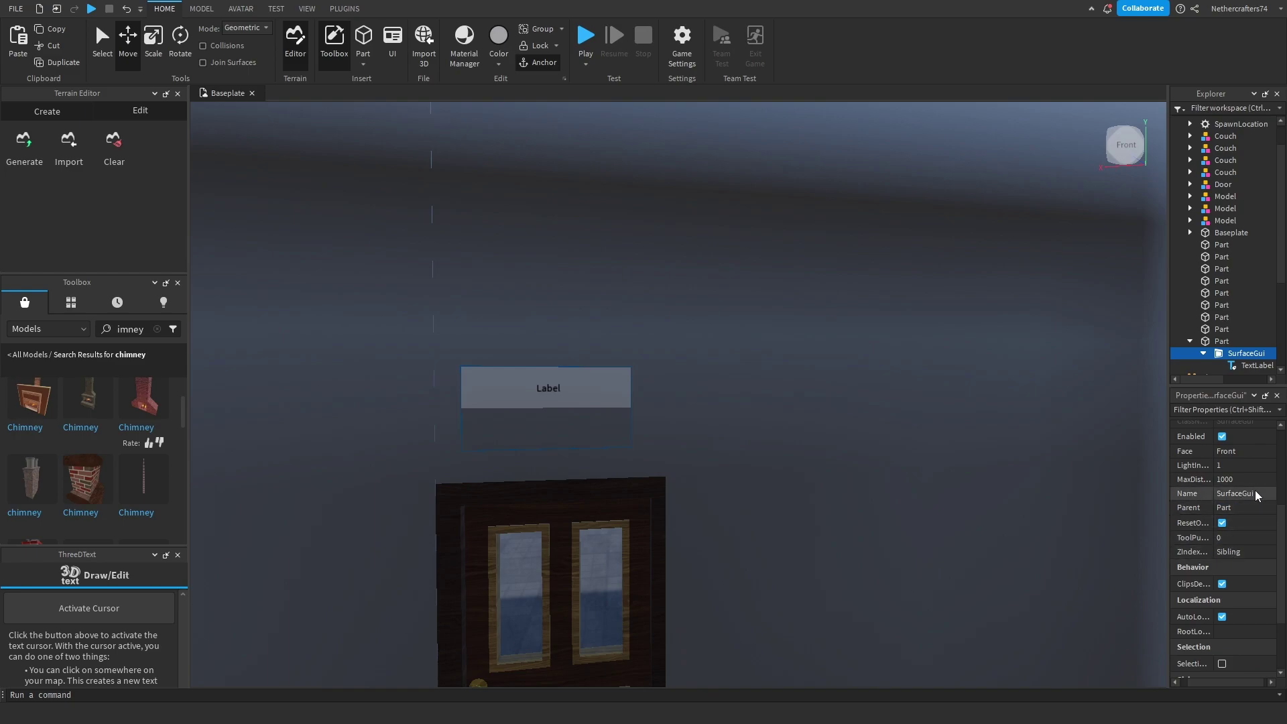
{"action": "left_click", "coordinate": [1241, 479]}
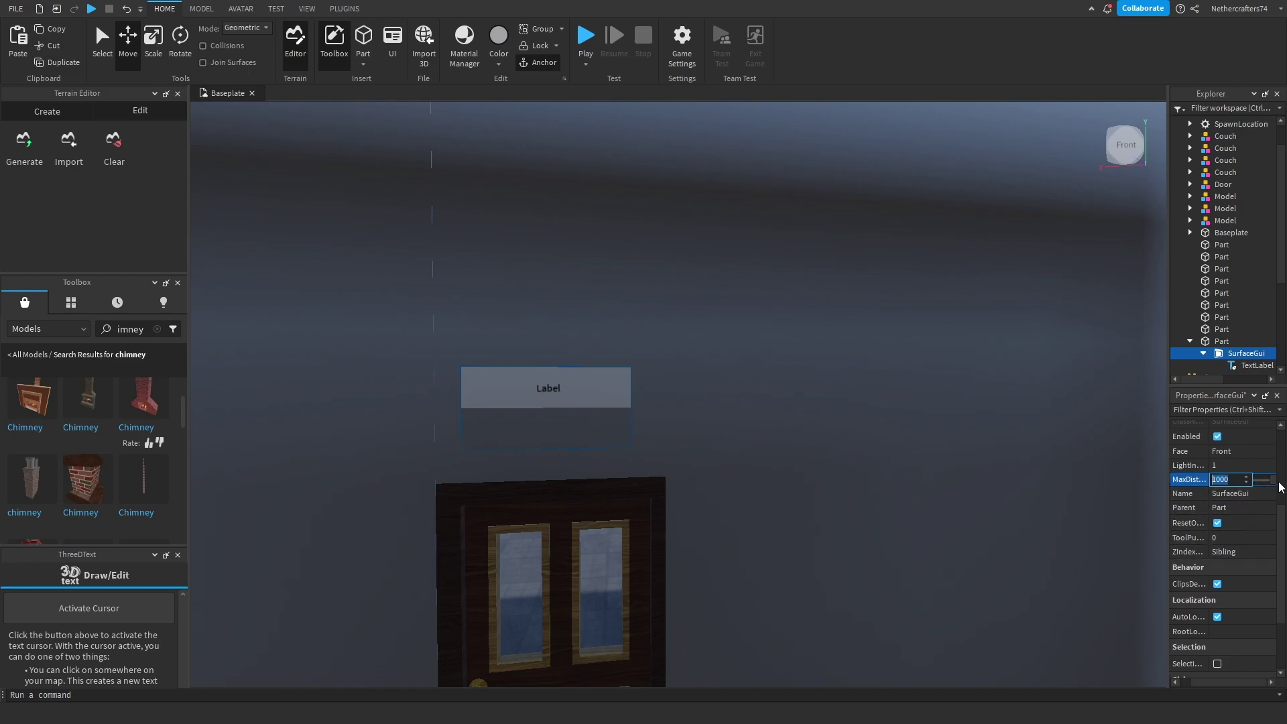
{"action": "left_click_drag", "start_coordinate": [1251, 484], "coordinate": [1279, 489]}
{"action": "scroll", "coordinate": [1237, 437], "scroll_direction": "up", "scroll_amount": 4}
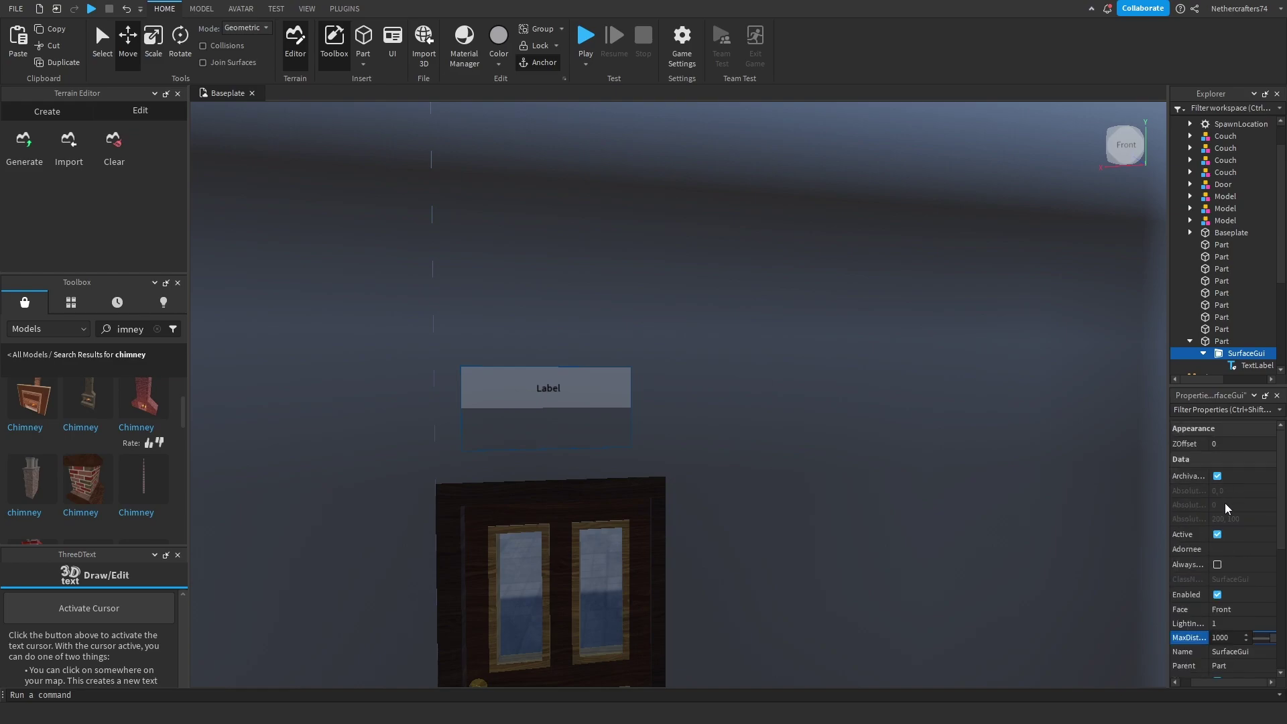
{"action": "scroll", "coordinate": [1177, 593], "scroll_direction": "down", "scroll_amount": 3}
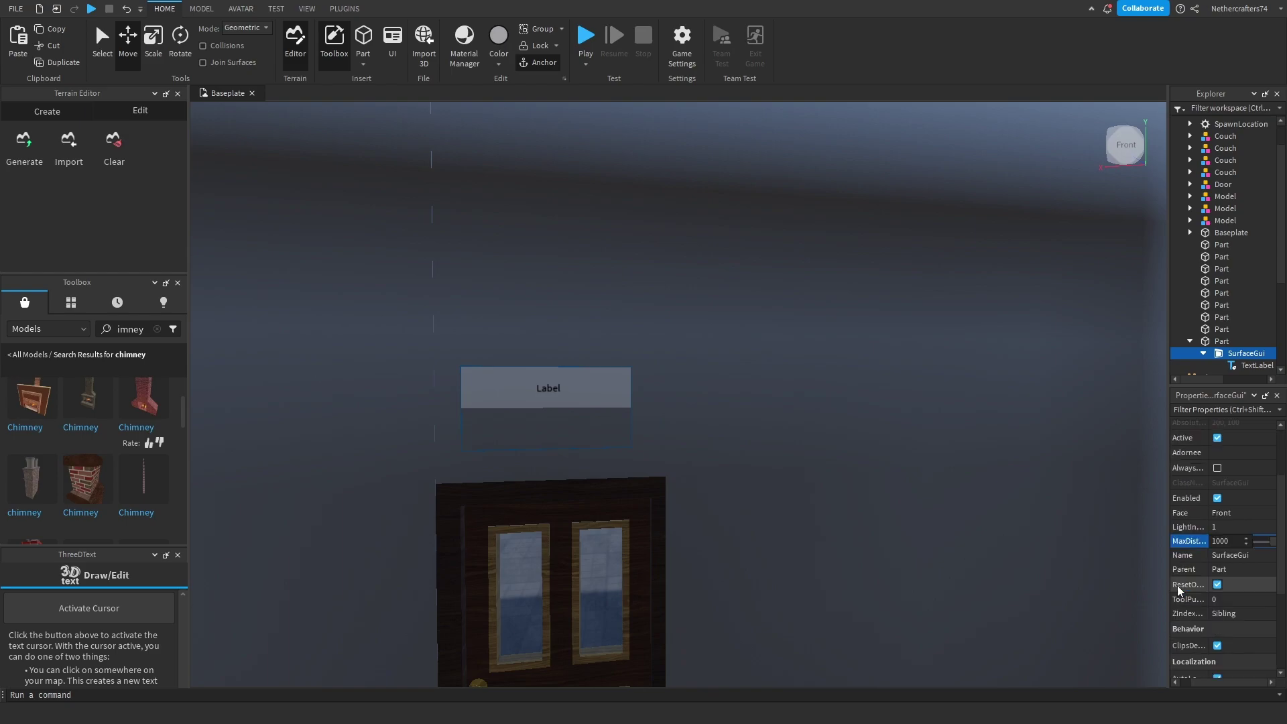
Step: Make the sign TextLabel's text bold and set its font to Creepster
{"action": "left_click", "coordinate": [1250, 364]}
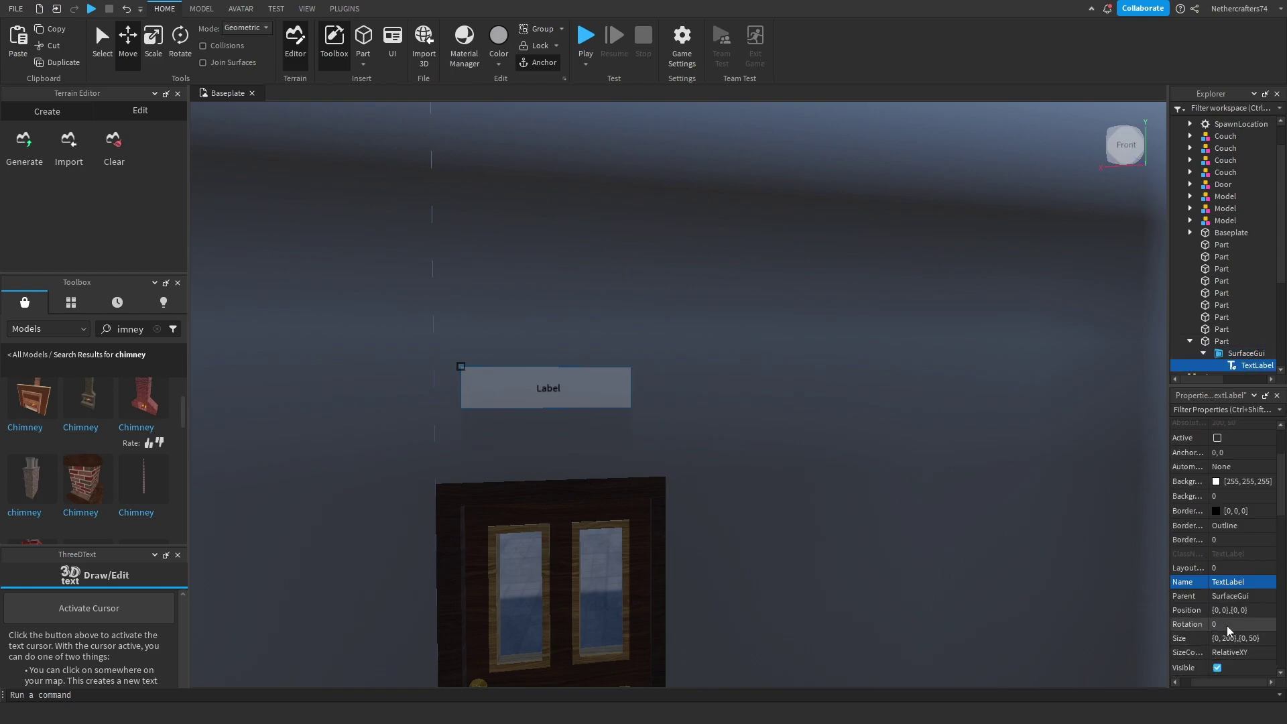
{"action": "scroll", "coordinate": [1217, 588], "scroll_direction": "down", "scroll_amount": 1}
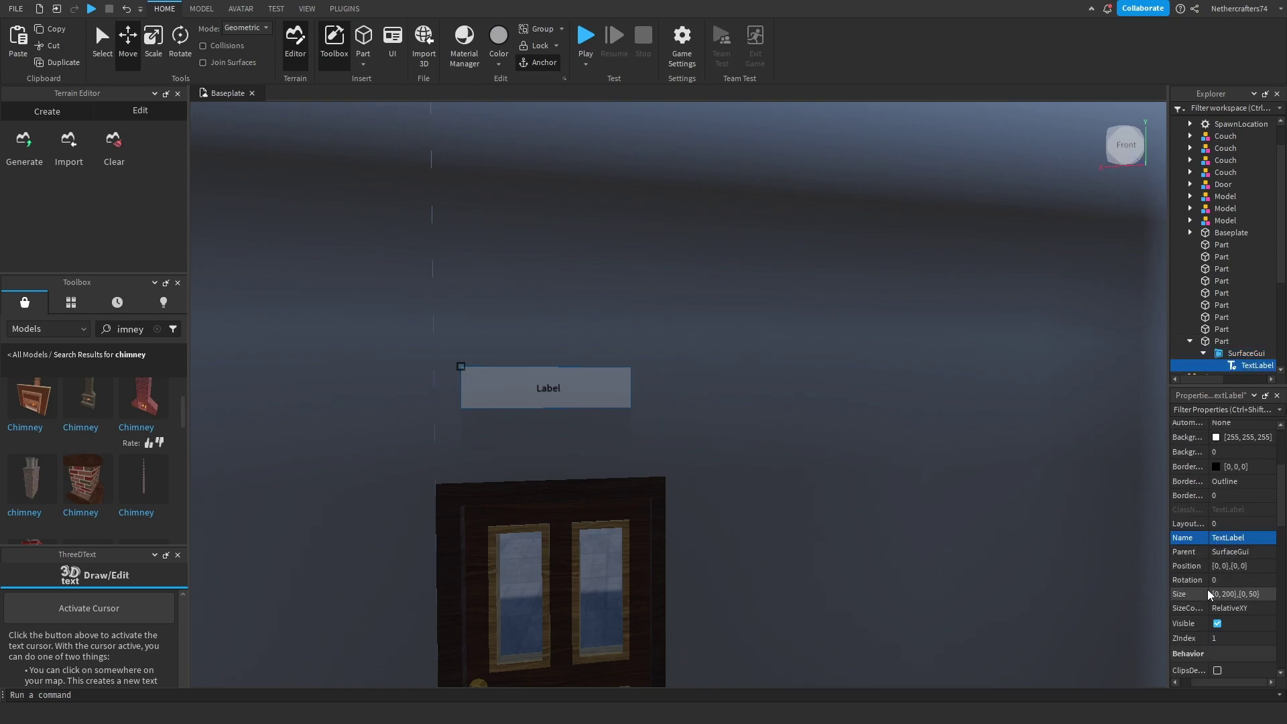
{"action": "scroll", "coordinate": [1209, 565], "scroll_direction": "down", "scroll_amount": 2}
{"action": "scroll", "coordinate": [1209, 563], "scroll_direction": "down", "scroll_amount": 5}
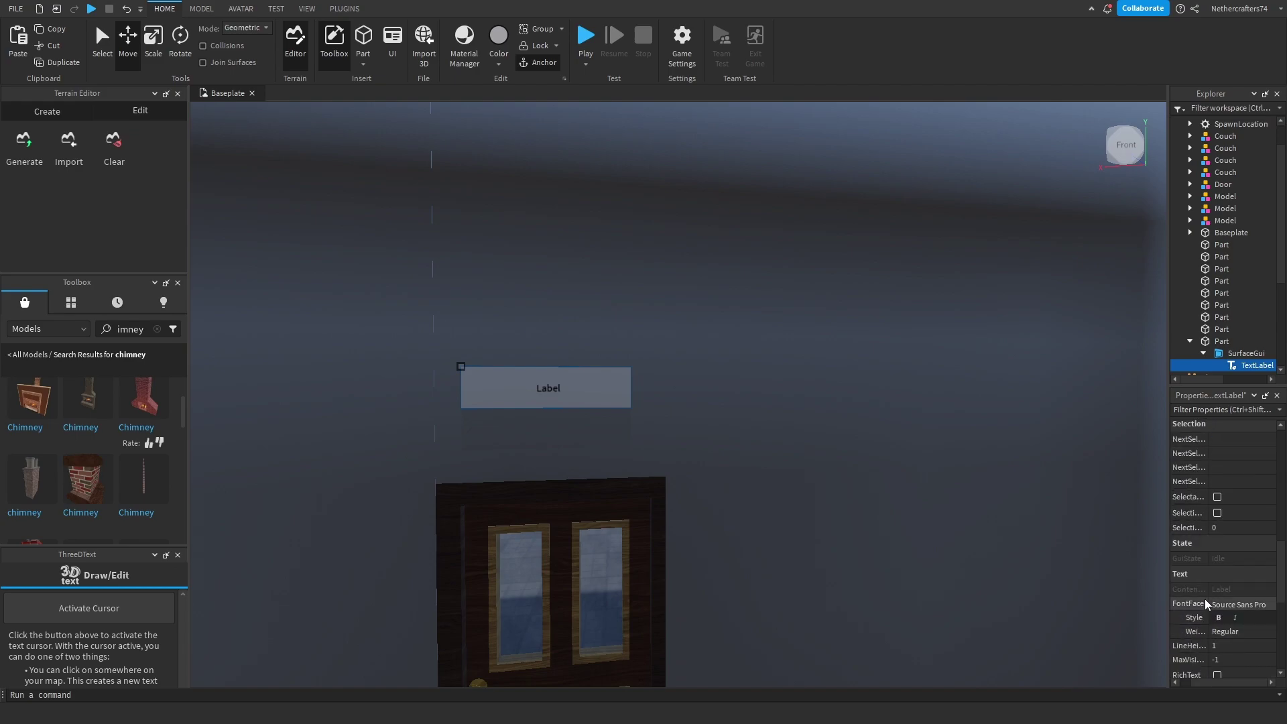
{"action": "left_click", "coordinate": [1219, 618]}
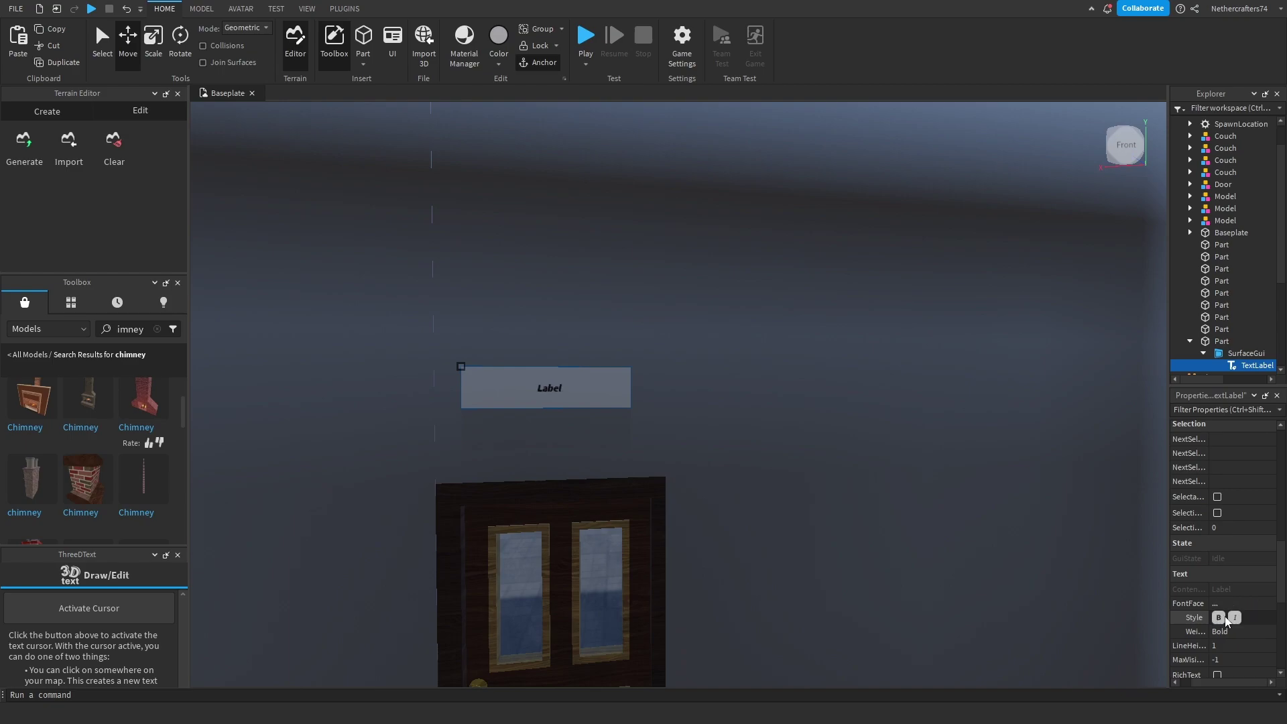
{"action": "left_click", "coordinate": [1235, 617]}
{"action": "left_click", "coordinate": [1238, 607]}
{"action": "left_click", "coordinate": [1241, 608]}
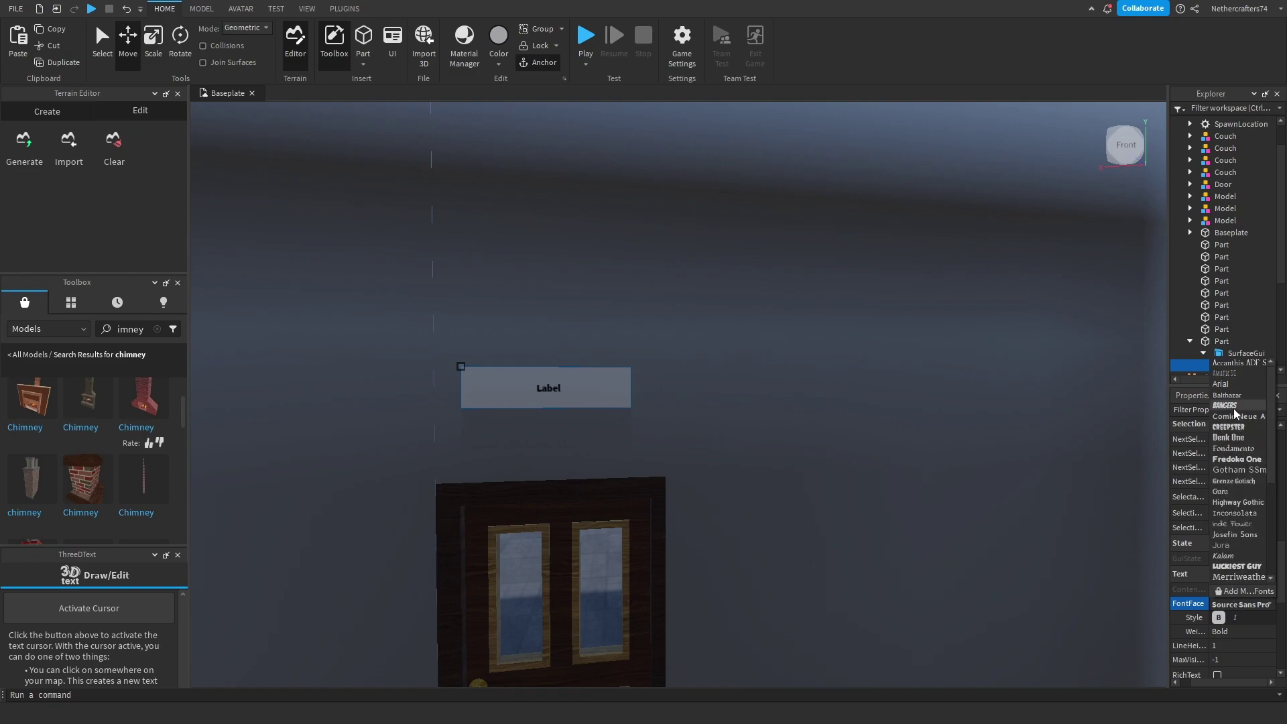
{"action": "left_click", "coordinate": [1236, 427]}
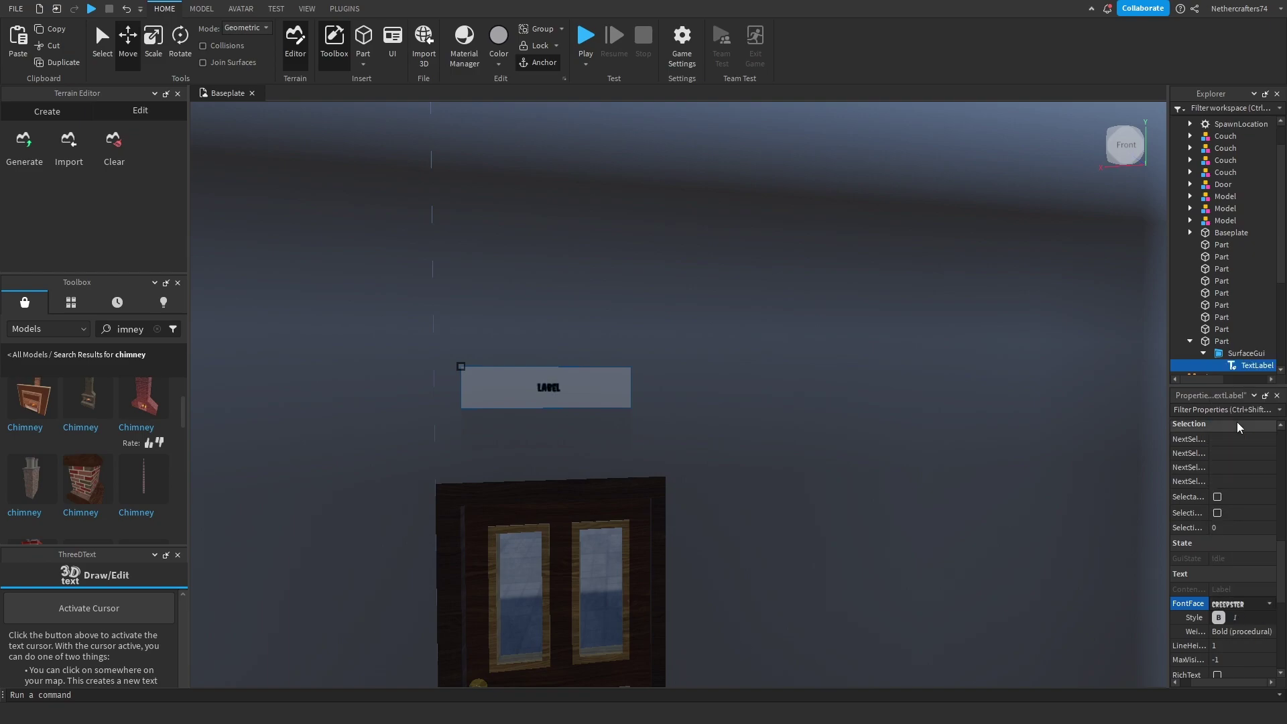
Step: Turn on TextScaled for the sign's TextLabel so its text scales to fill the label
{"action": "scroll", "coordinate": [1262, 602], "scroll_direction": "down", "scroll_amount": 1}
{"action": "scroll", "coordinate": [1261, 601], "scroll_direction": "down", "scroll_amount": 1}
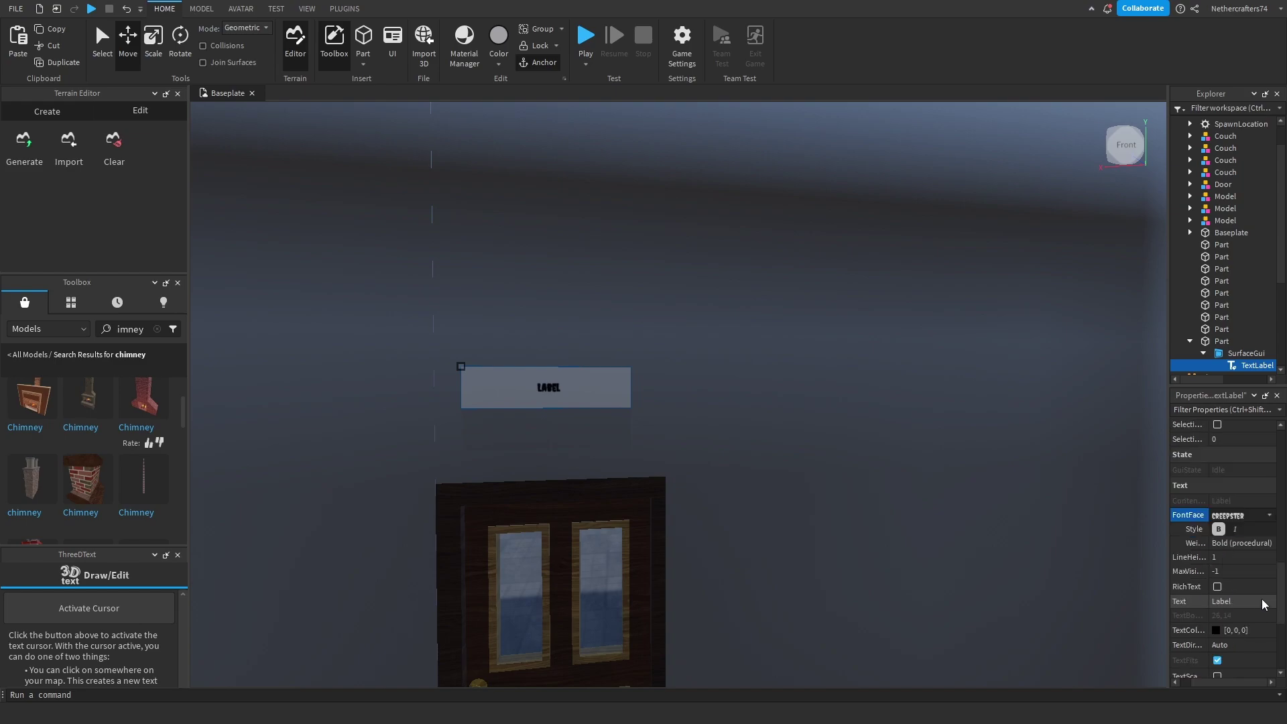
{"action": "scroll", "coordinate": [1236, 650], "scroll_direction": "down", "scroll_amount": 1}
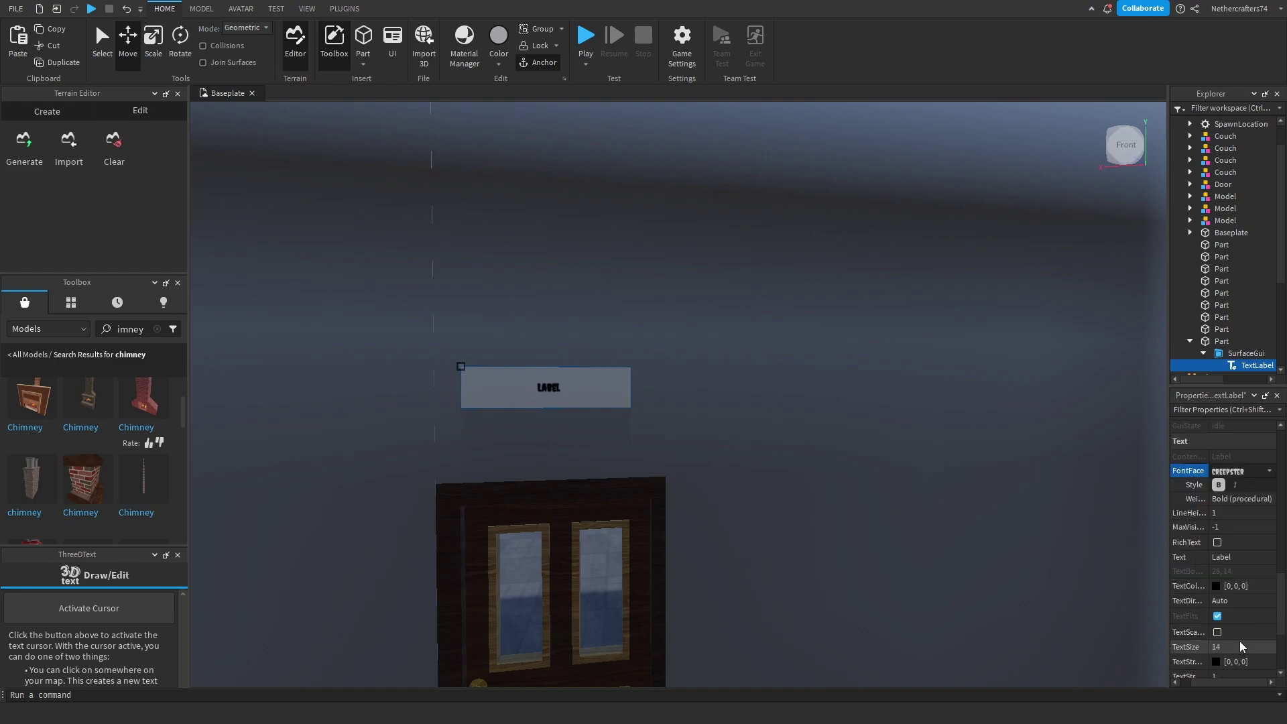
{"action": "left_click", "coordinate": [1218, 632]}
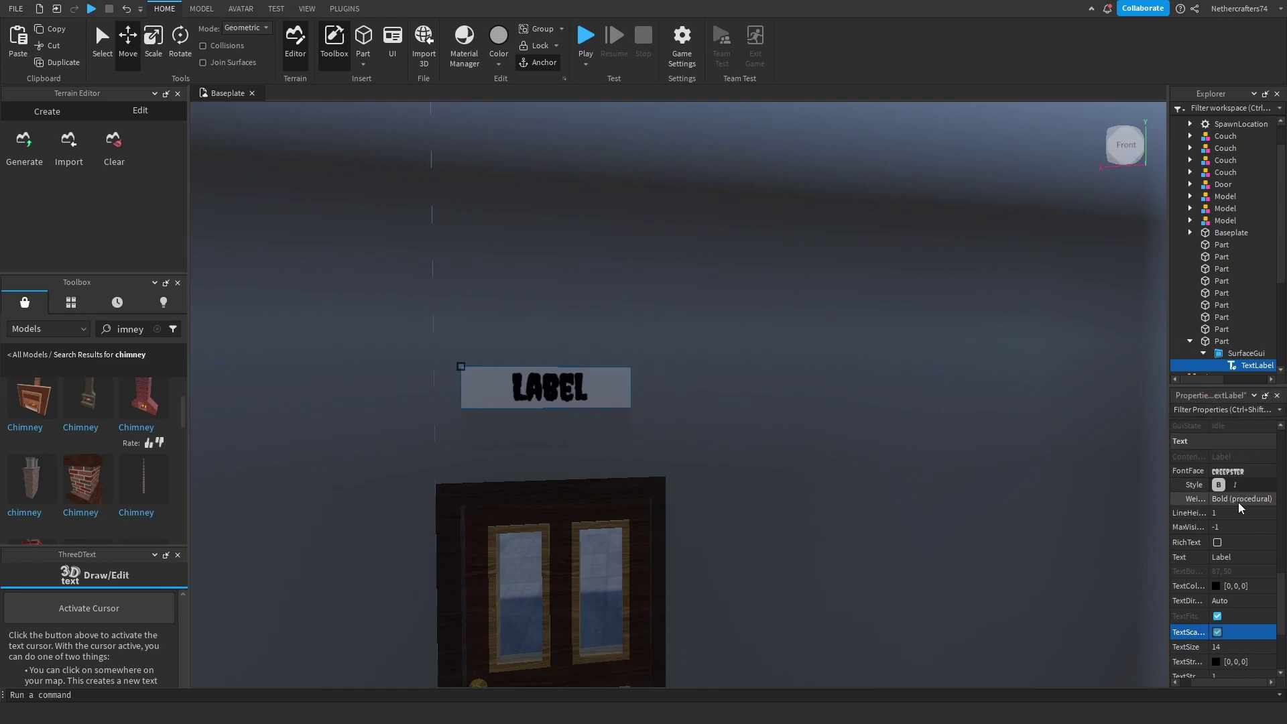
Step: Look through the TextLabel's properties, including its position, size and text settings
{"action": "scroll", "coordinate": [1236, 501], "scroll_direction": "up", "scroll_amount": 10}
{"action": "scroll", "coordinate": [1254, 508], "scroll_direction": "down", "scroll_amount": 5}
{"action": "scroll", "coordinate": [1254, 510], "scroll_direction": "down", "scroll_amount": 4}
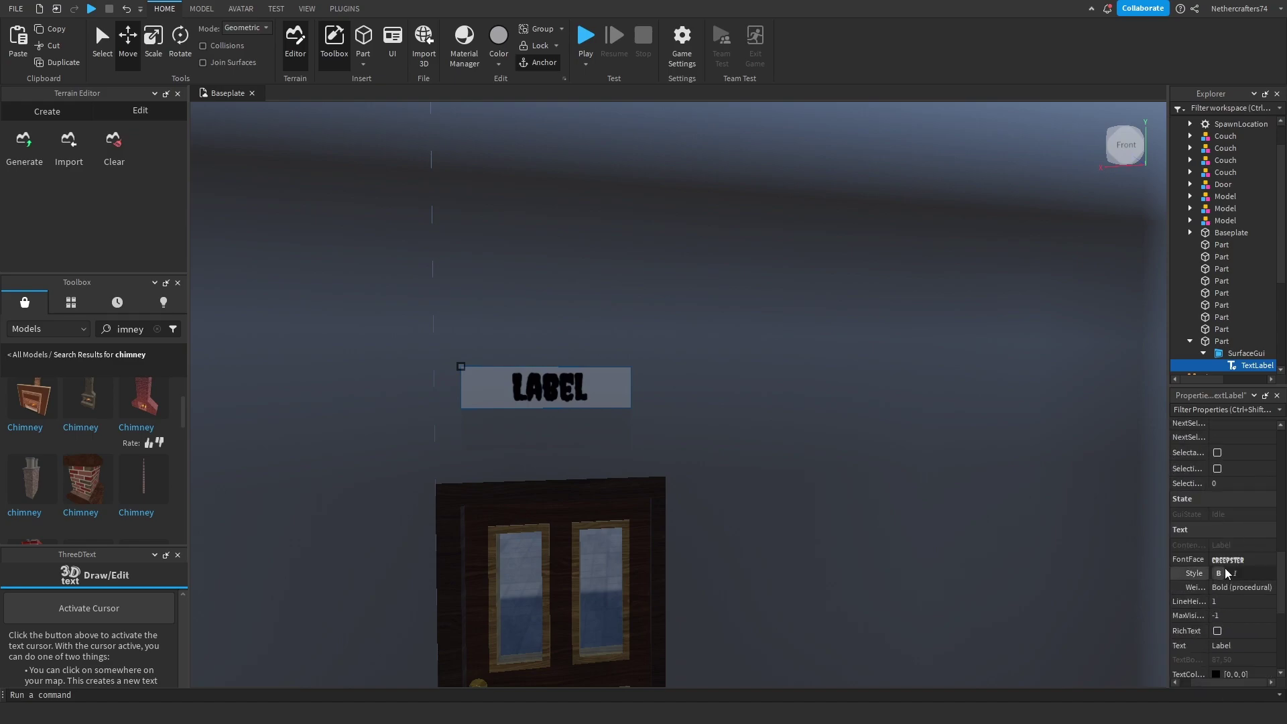
{"action": "scroll", "coordinate": [1245, 589], "scroll_direction": "down", "scroll_amount": 3}
{"action": "scroll", "coordinate": [1243, 586], "scroll_direction": "up", "scroll_amount": 6}
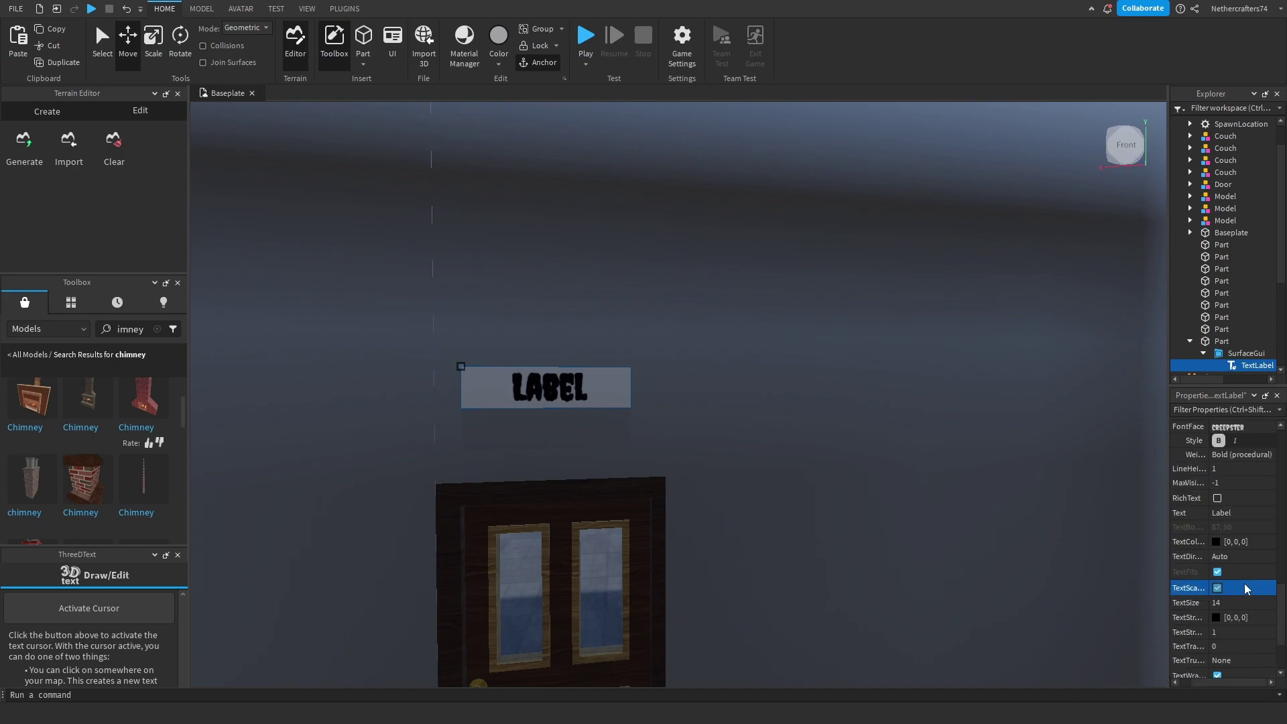
{"action": "scroll", "coordinate": [1234, 586], "scroll_direction": "up", "scroll_amount": 8}
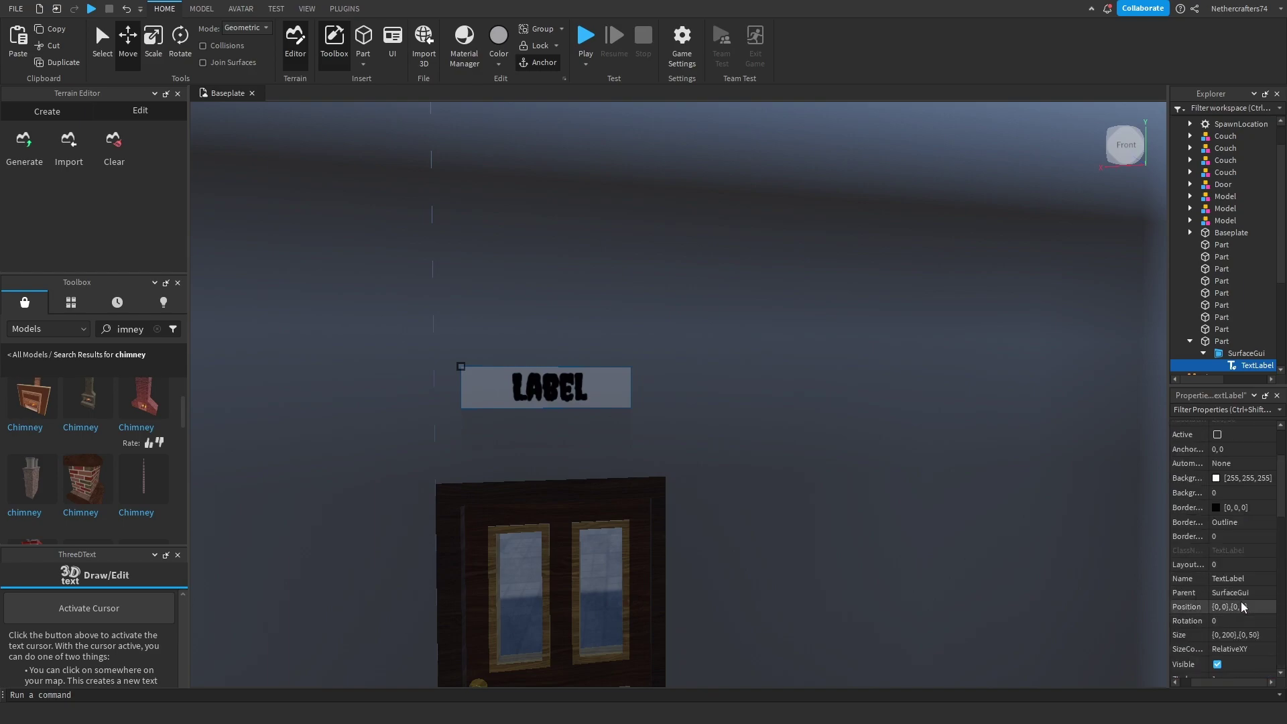
{"action": "scroll", "coordinate": [1244, 587], "scroll_direction": "down", "scroll_amount": 4}
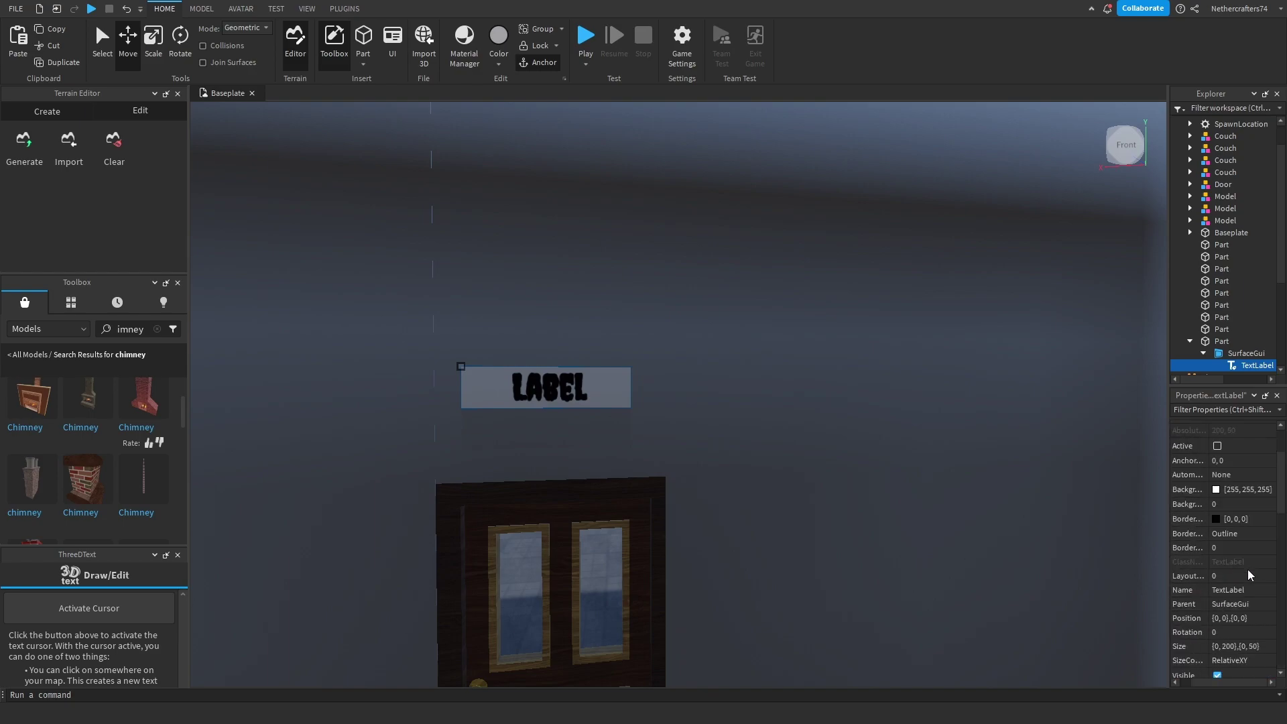
{"action": "scroll", "coordinate": [1240, 579], "scroll_direction": "down", "scroll_amount": 3}
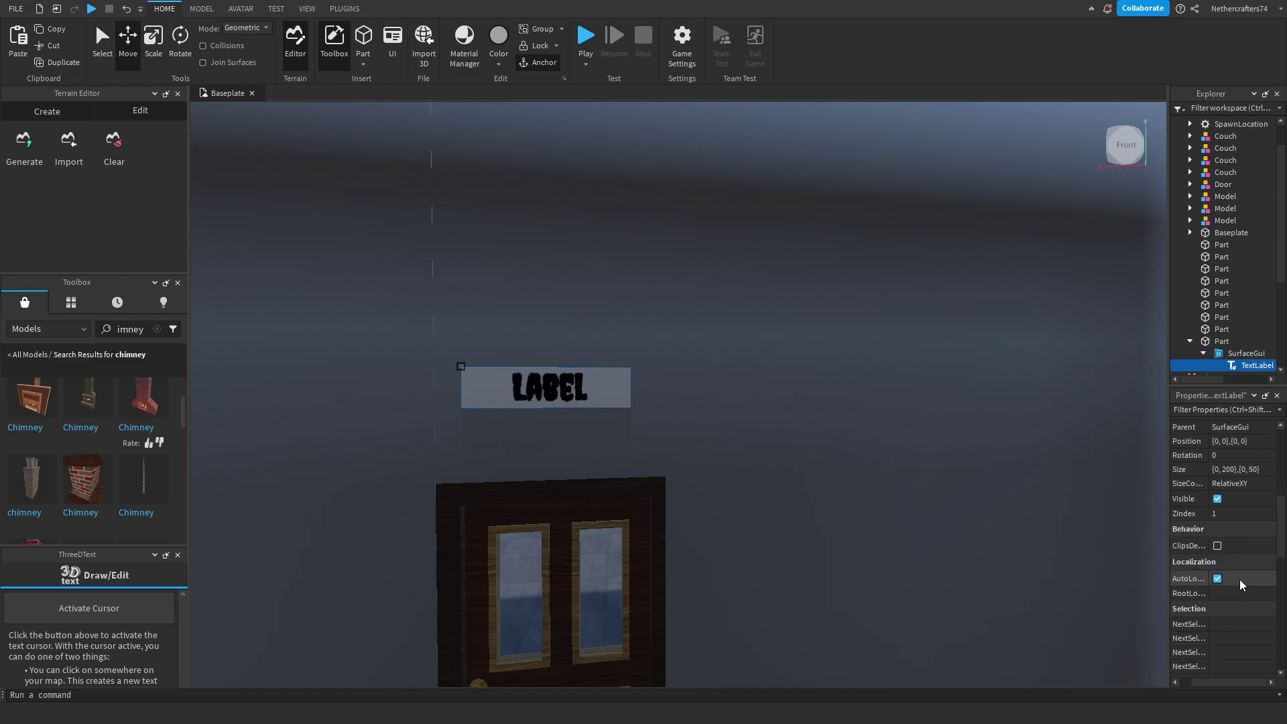
{"action": "scroll", "coordinate": [1239, 578], "scroll_direction": "down", "scroll_amount": 3}
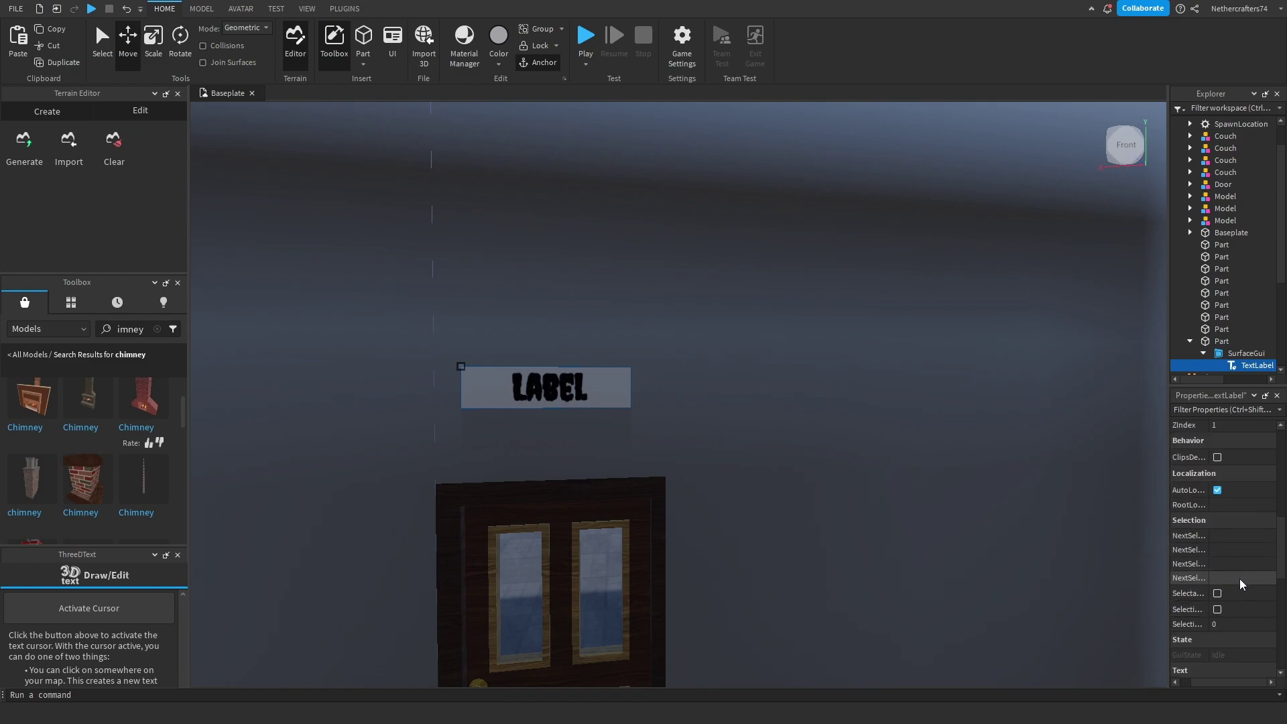
{"action": "scroll", "coordinate": [1240, 578], "scroll_direction": "down", "scroll_amount": 1}
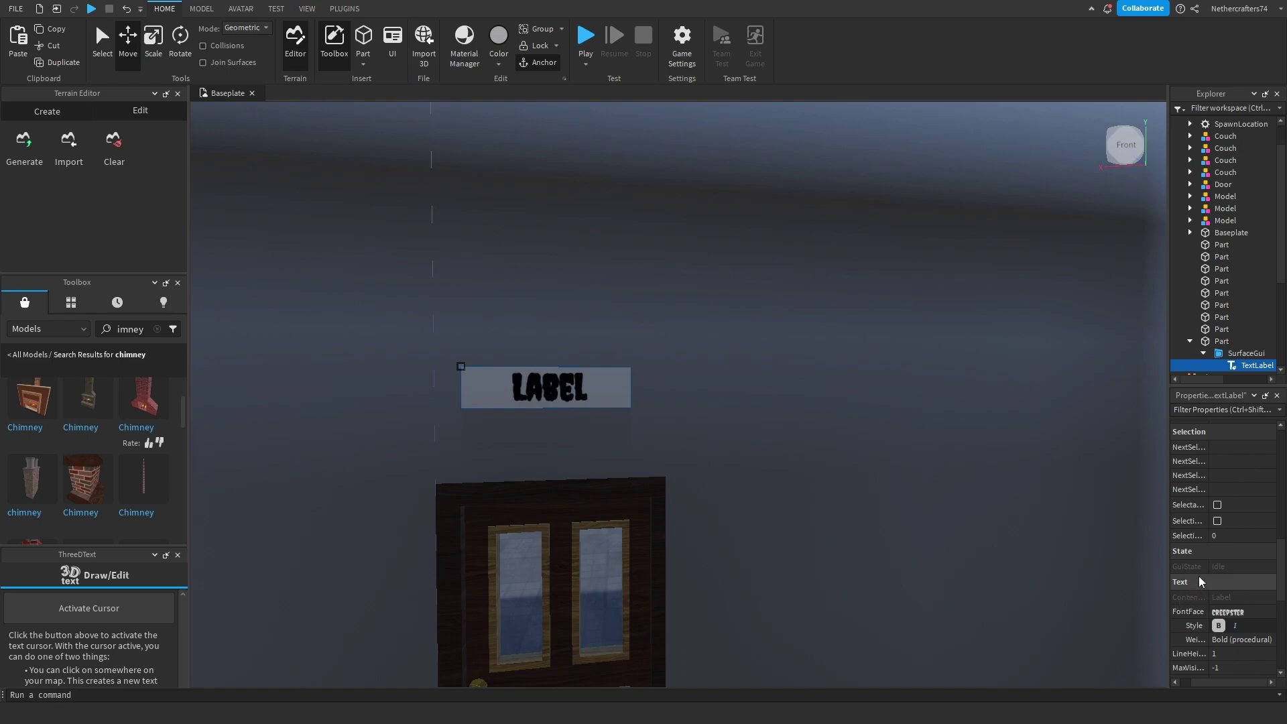
Step: Set the TextLabel's text to "Start", and undo any accidental deletion of the label
{"action": "scroll", "coordinate": [1198, 574], "scroll_direction": "down", "scroll_amount": 1}
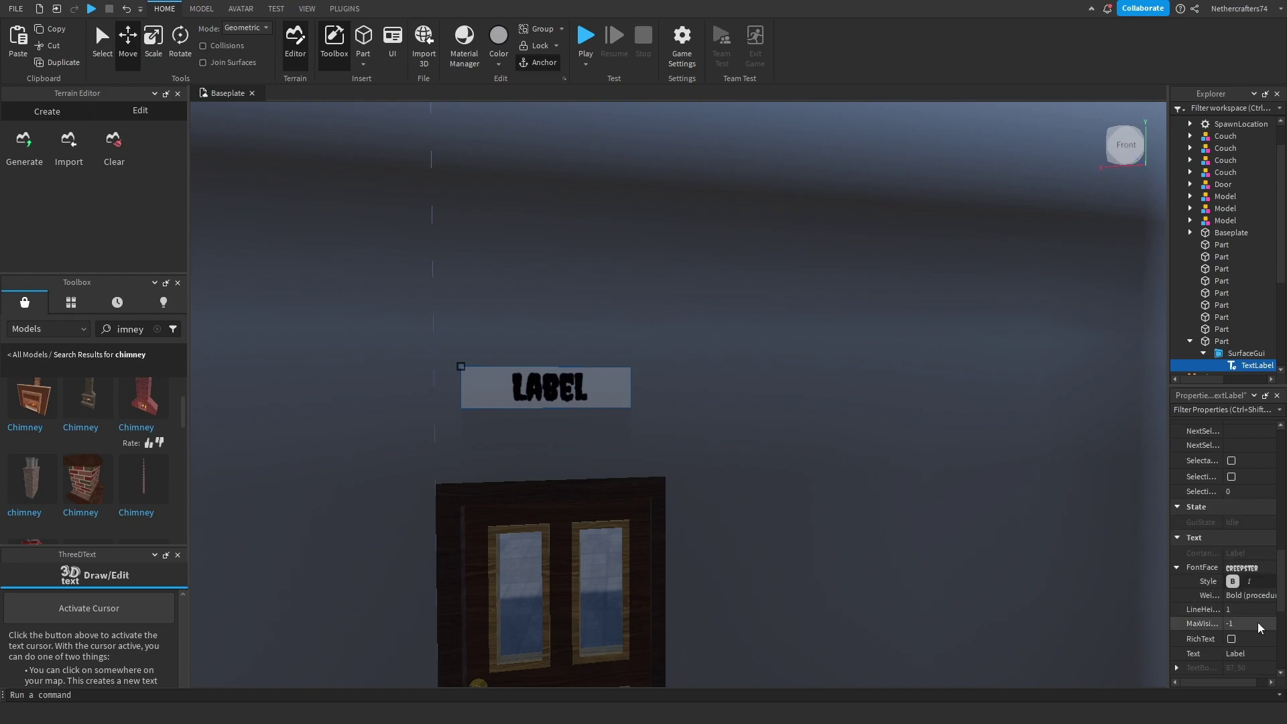
{"action": "scroll", "coordinate": [1256, 622], "scroll_direction": "down", "scroll_amount": 1}
{"action": "left_click", "coordinate": [1246, 610]}
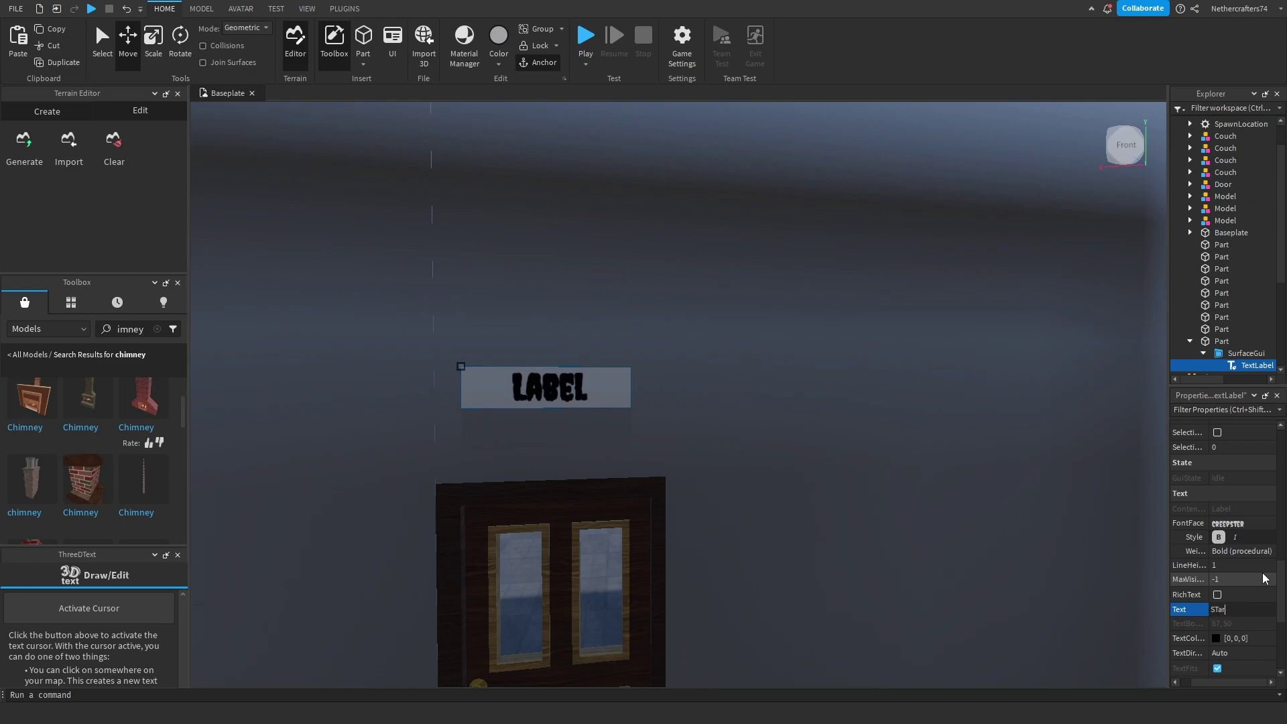
{"action": "type", "text": "STart"}
{"action": "key", "text": "BackSpace"}
{"action": "key", "text": "BackSpace"}
{"action": "key", "text": "BackSpace"}
{"action": "key", "text": "BackSpace"}
{"action": "type", "text": "ta"}
{"action": "key", "text": "Delete"}
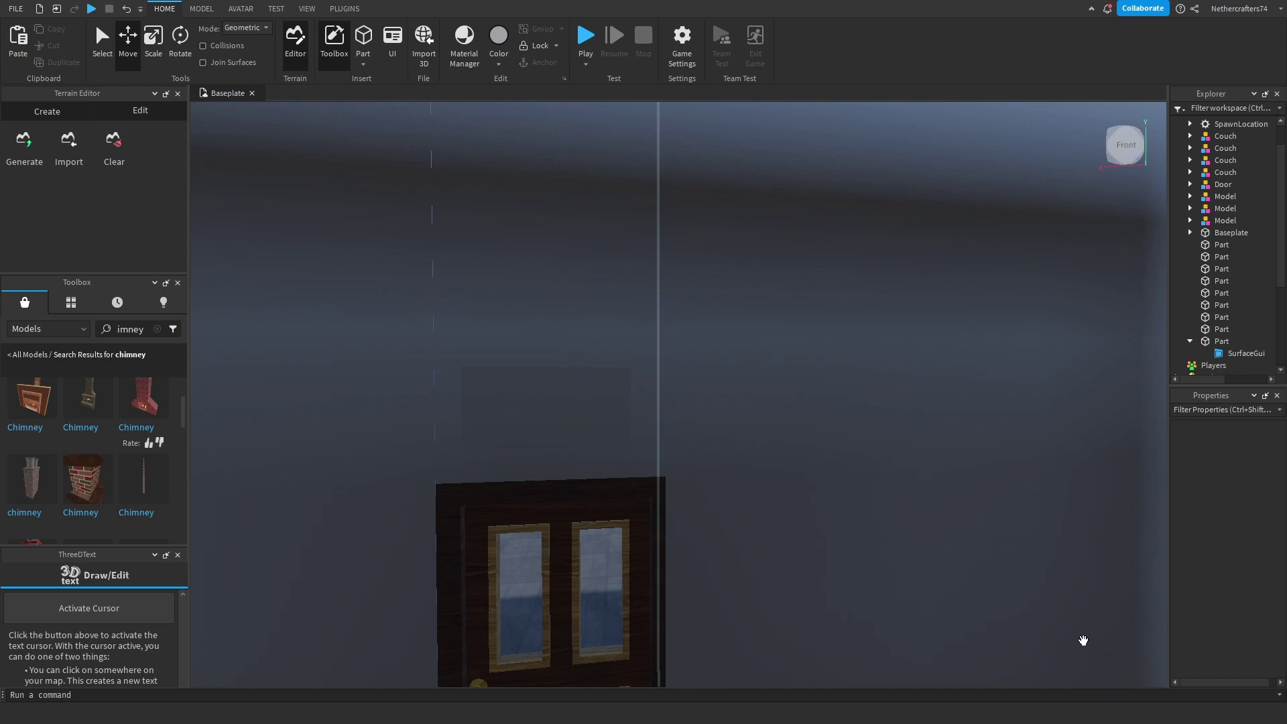
{"action": "key", "text": "ctrl+z"}
Step: Change the sign label's text to "Room number 1"
{"action": "scroll", "coordinate": [1237, 621], "scroll_direction": "down", "scroll_amount": 3}
{"action": "scroll", "coordinate": [1261, 561], "scroll_direction": "down", "scroll_amount": 6}
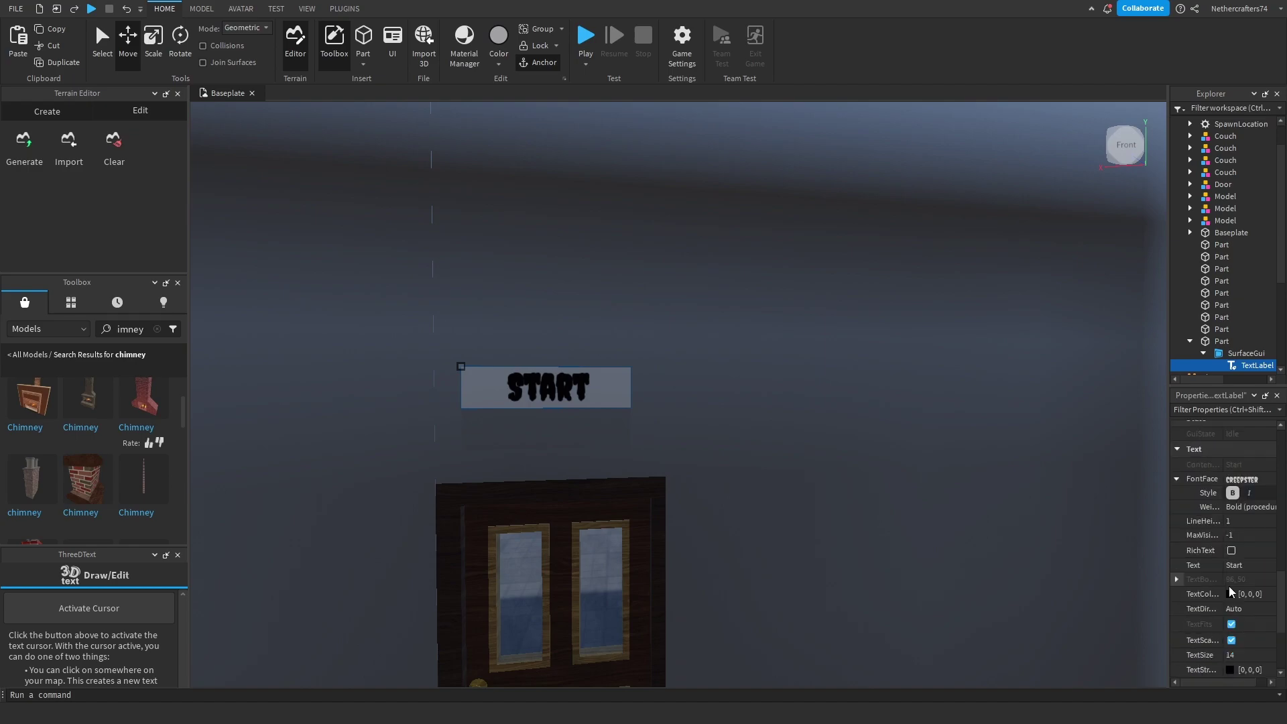
{"action": "left_click", "coordinate": [1247, 565]}
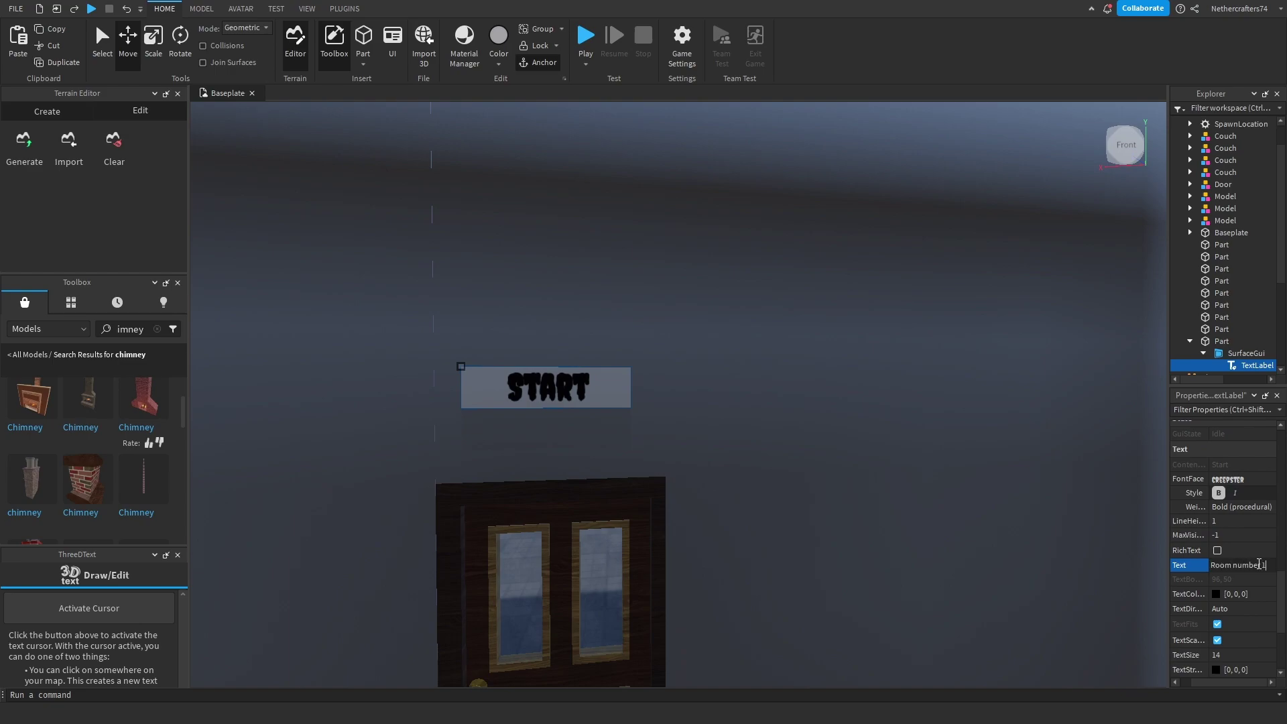
{"action": "key", "text": "Return"}
{"action": "left_click", "coordinate": [878, 266]}
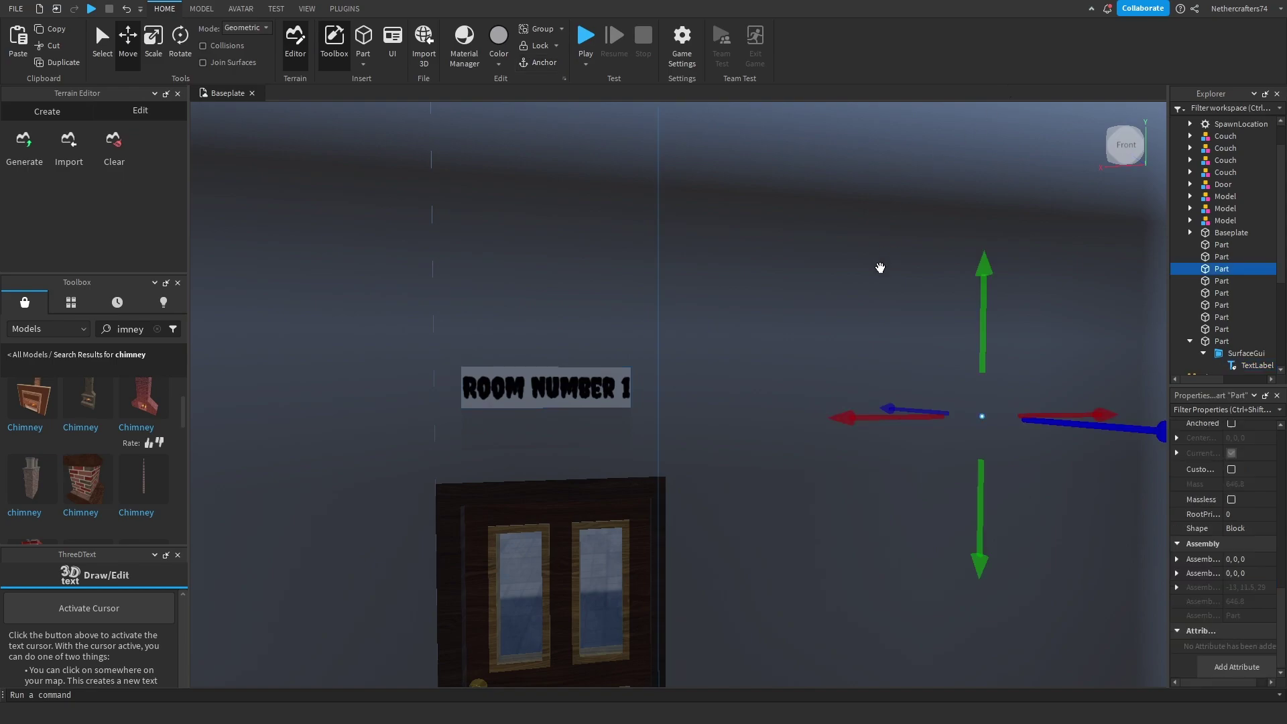
Step: Inspect the sign up close and look through its TextLabel's size, scaling and alignment properties
{"action": "key", "text": "s"}
{"action": "right_click_drag", "start_coordinate": [793, 259], "coordinate": [789, 262]}
{"action": "key", "text": "w"}
{"action": "key", "text": "s"}
{"action": "key", "text": "w"}
{"action": "key", "text": "a"}
{"action": "left_click", "coordinate": [789, 357]}
{"action": "key", "text": "d"}
{"action": "scroll", "coordinate": [1212, 584], "scroll_direction": "up", "scroll_amount": 3}
{"action": "scroll", "coordinate": [1213, 584], "scroll_direction": "up", "scroll_amount": 5}
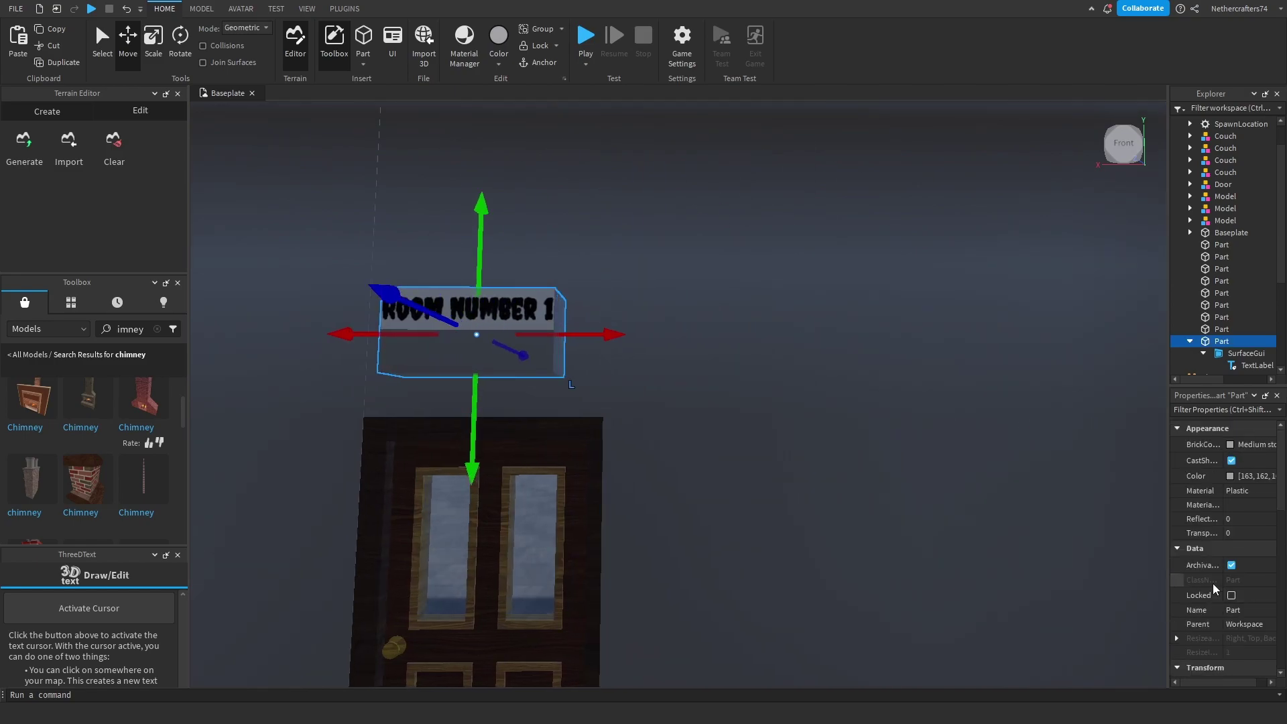
{"action": "left_click", "coordinate": [1253, 366]}
{"action": "scroll", "coordinate": [1201, 570], "scroll_direction": "down", "scroll_amount": 10}
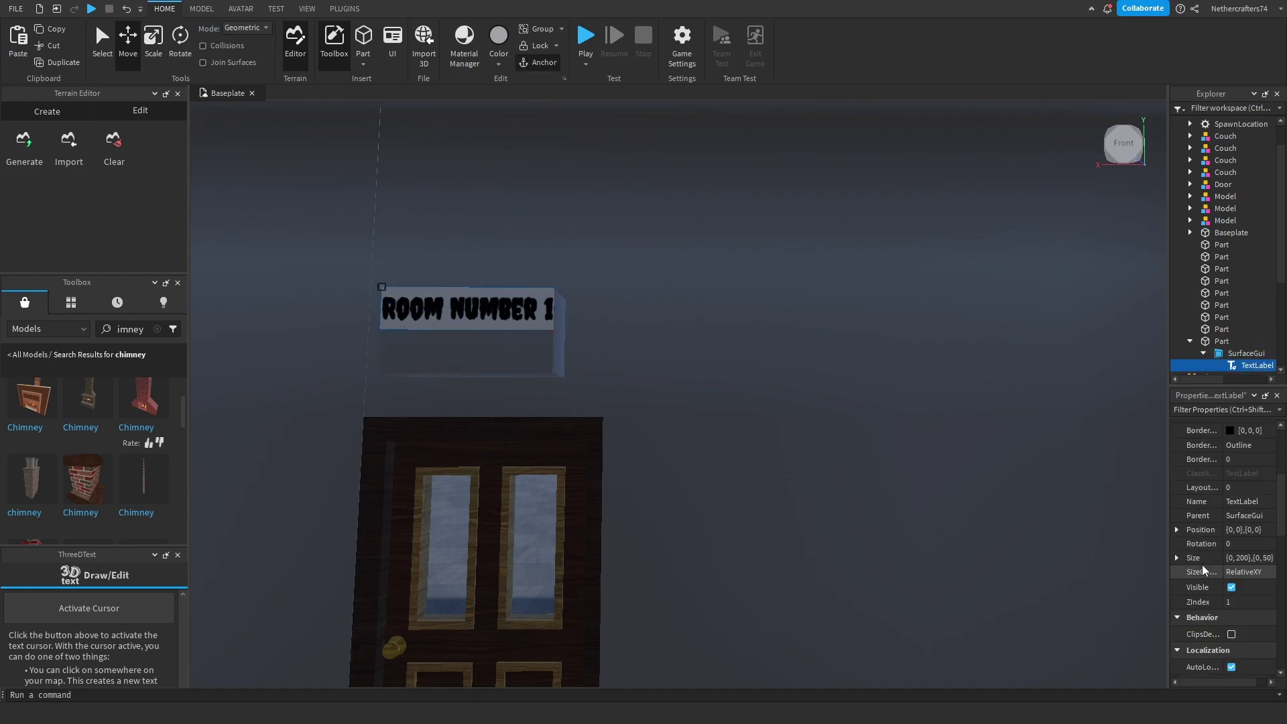
{"action": "scroll", "coordinate": [1206, 567], "scroll_direction": "down", "scroll_amount": 5}
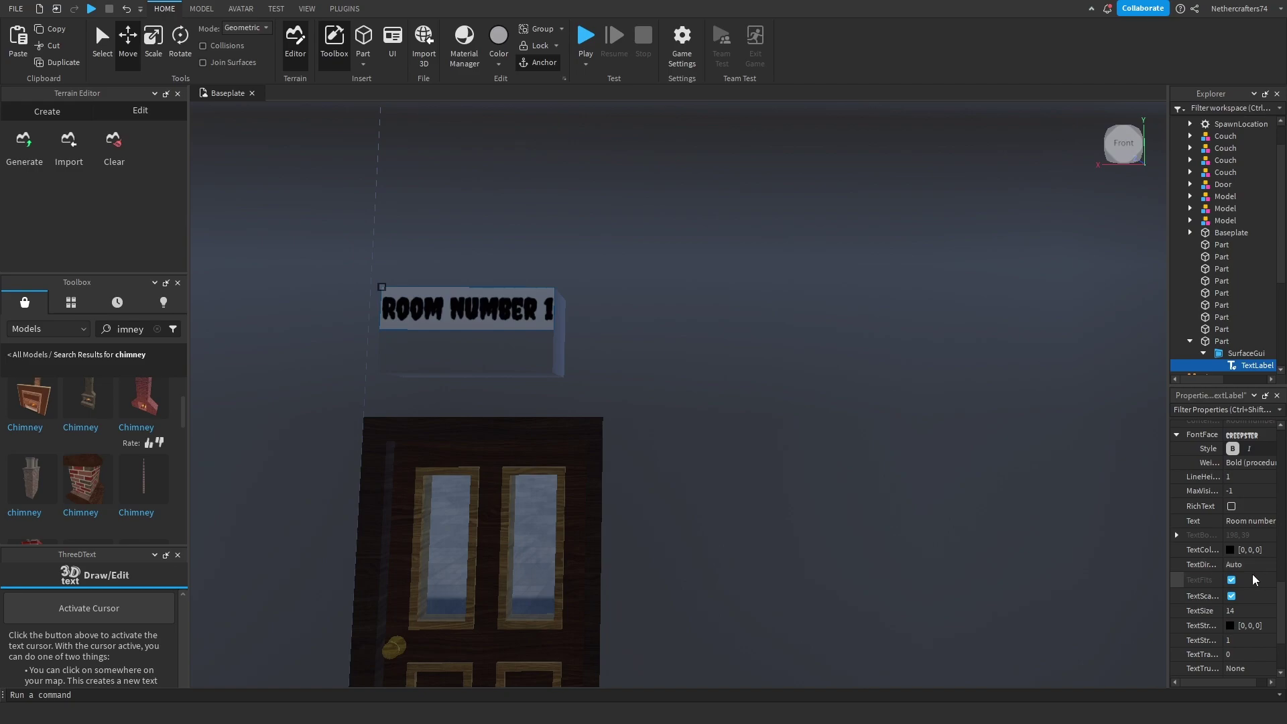
{"action": "scroll", "coordinate": [1253, 580], "scroll_direction": "down", "scroll_amount": 3}
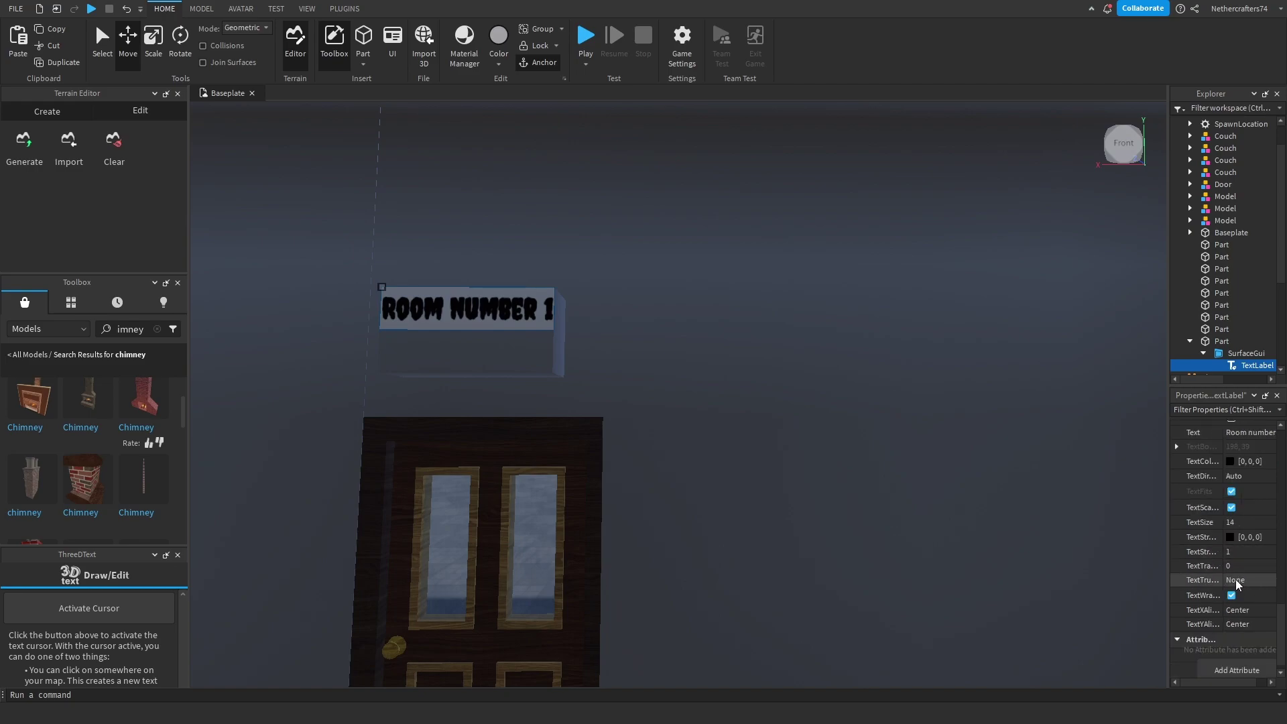
{"action": "scroll", "coordinate": [673, 501], "scroll_direction": "up", "scroll_amount": 10}
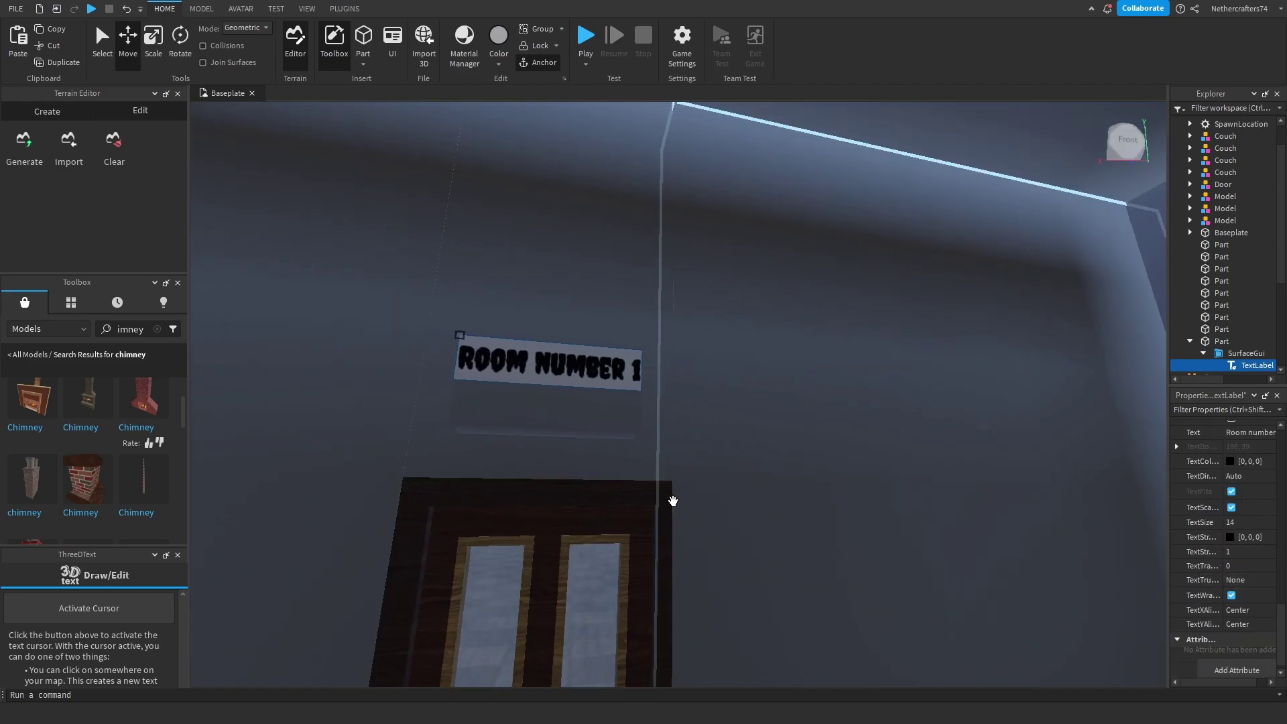
Step: Scale the sign part down in height from its lower side so it fits closely around the text label
{"action": "right_click", "coordinate": [654, 421]}
{"action": "left_click", "coordinate": [654, 421]}
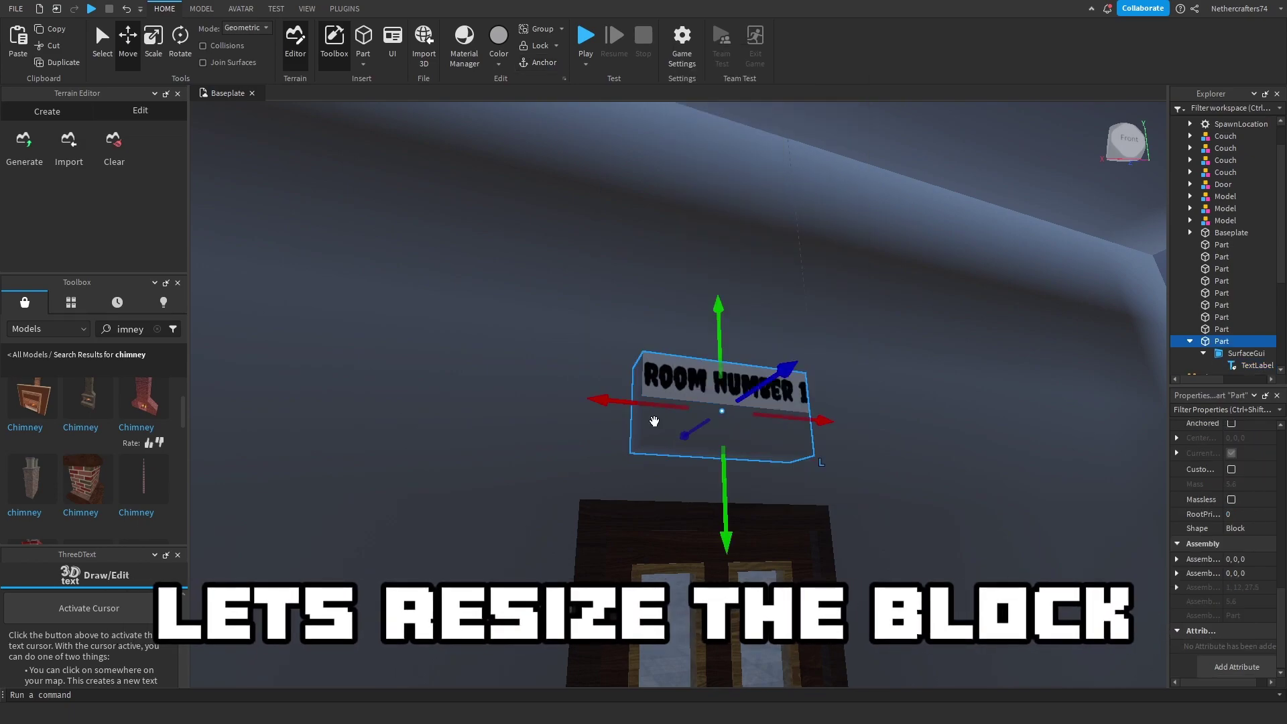
{"action": "left_click", "coordinate": [153, 39]}
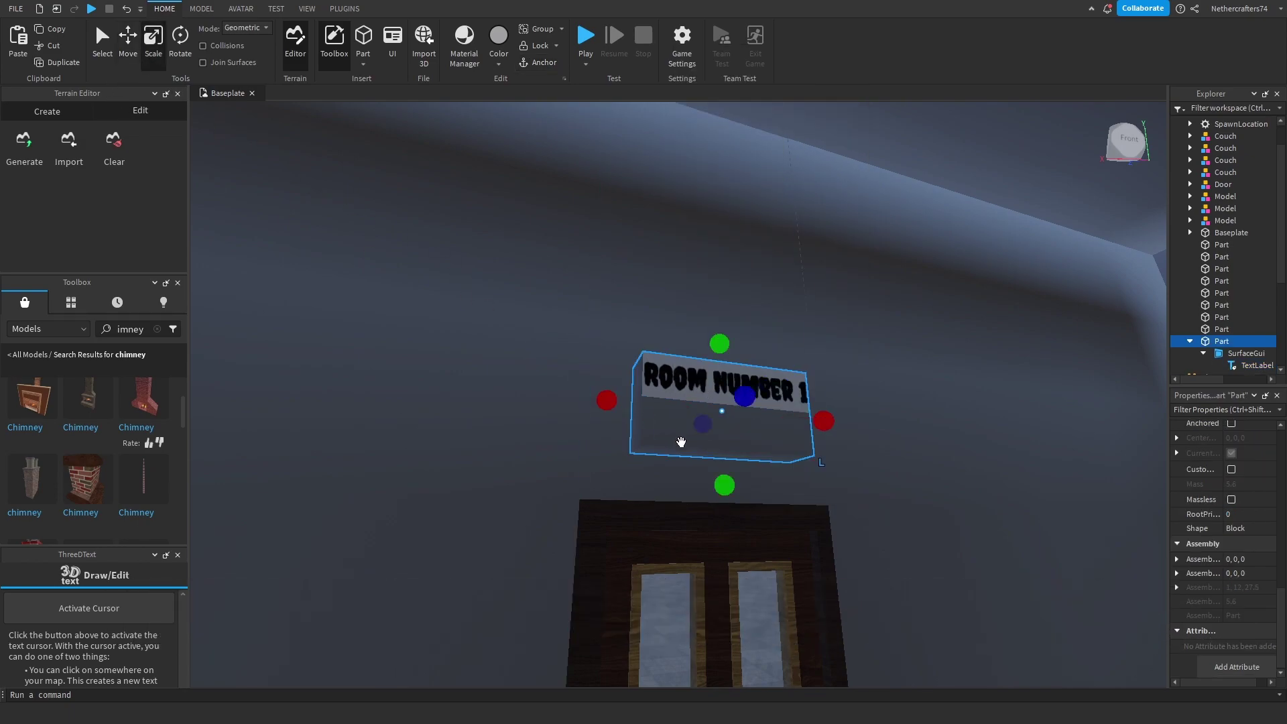
{"action": "left_click_drag", "start_coordinate": [727, 488], "coordinate": [731, 467]}
{"action": "right_click_drag", "start_coordinate": [890, 448], "coordinate": [890, 448]}
{"action": "key", "text": "d"}
{"action": "key", "text": "a"}
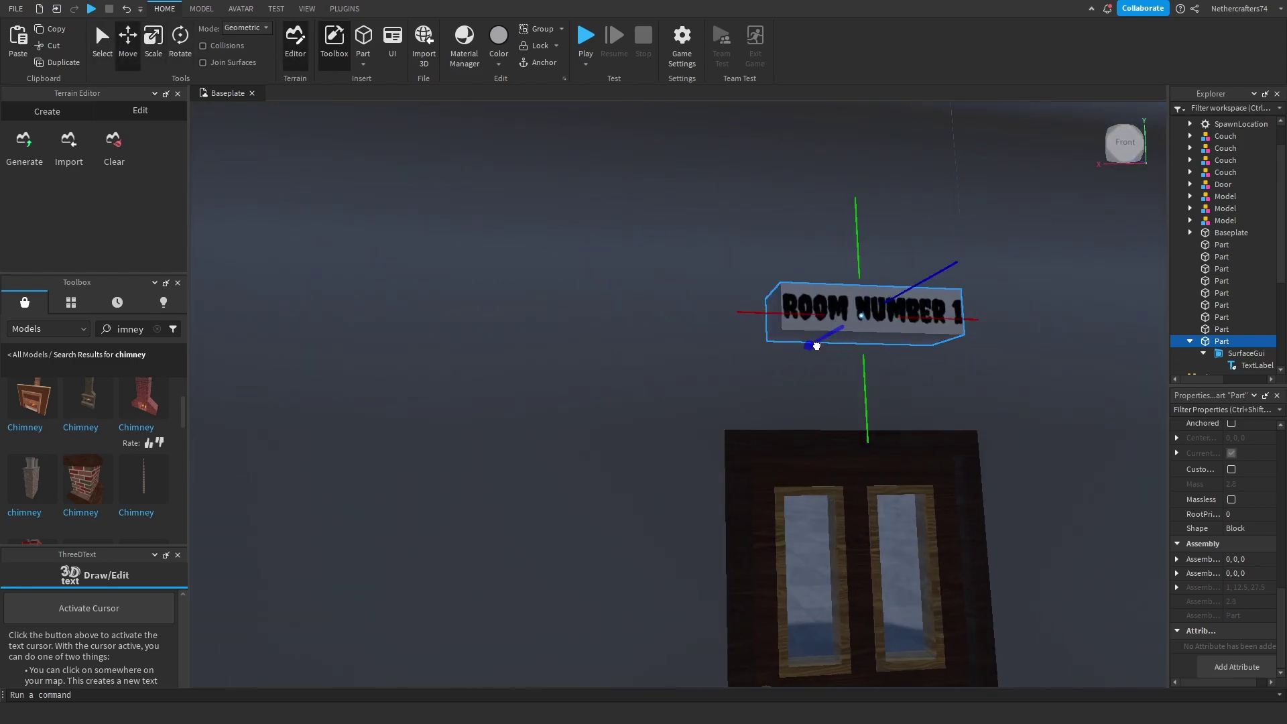
Step: Push the sign back into the wall and lower it to sit directly on top of the door
{"action": "left_click_drag", "start_coordinate": [816, 345], "coordinate": [799, 355]}
{"action": "left_click_drag", "start_coordinate": [849, 440], "coordinate": [847, 501]}
{"action": "key", "text": "d"}
{"action": "left_click", "coordinate": [1002, 297]}
{"action": "right_click_drag", "start_coordinate": [1002, 297], "coordinate": [995, 309]}
{"action": "key", "text": "s"}
{"action": "left_click", "coordinate": [875, 495]}
{"action": "key", "text": "d"}
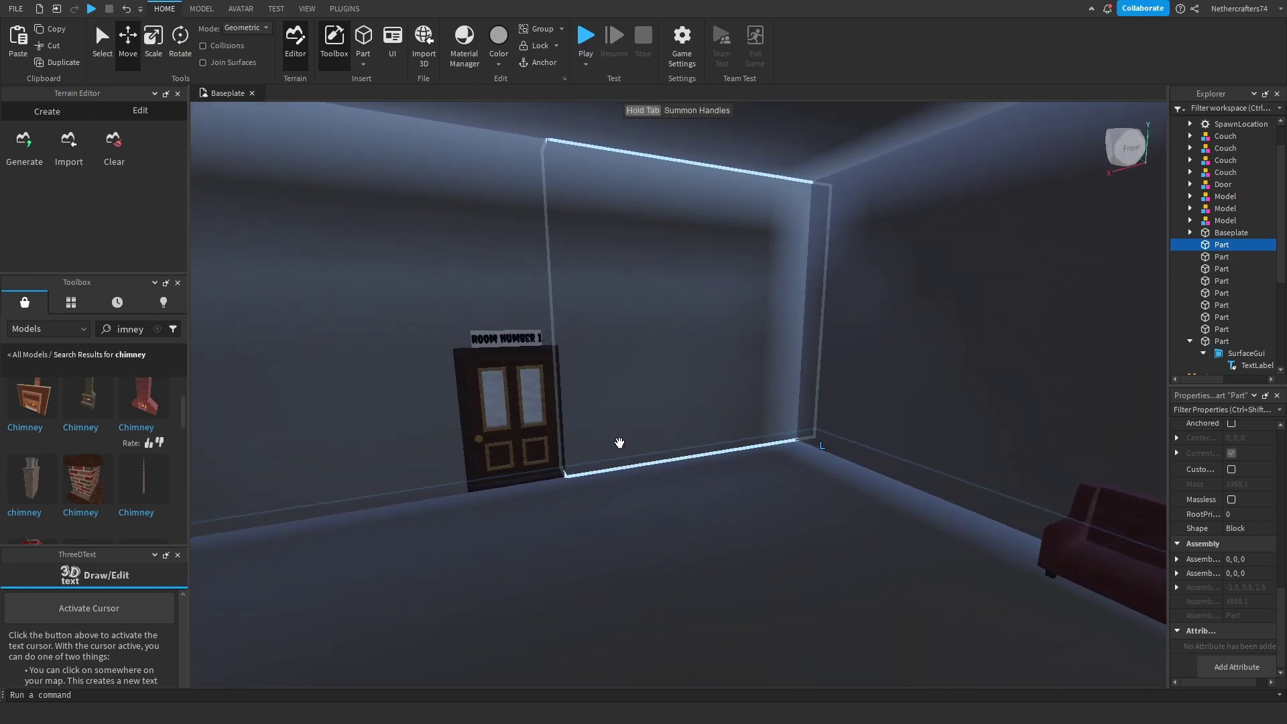
Step: Search the Toolbox models for "light" in place of the previous search term
{"action": "right_click_drag", "start_coordinate": [618, 443], "coordinate": [175, 356]}
{"action": "right_click_drag", "start_coordinate": [313, 382], "coordinate": [648, 468]}
{"action": "middle_click_drag", "start_coordinate": [648, 468], "coordinate": [251, 384]}
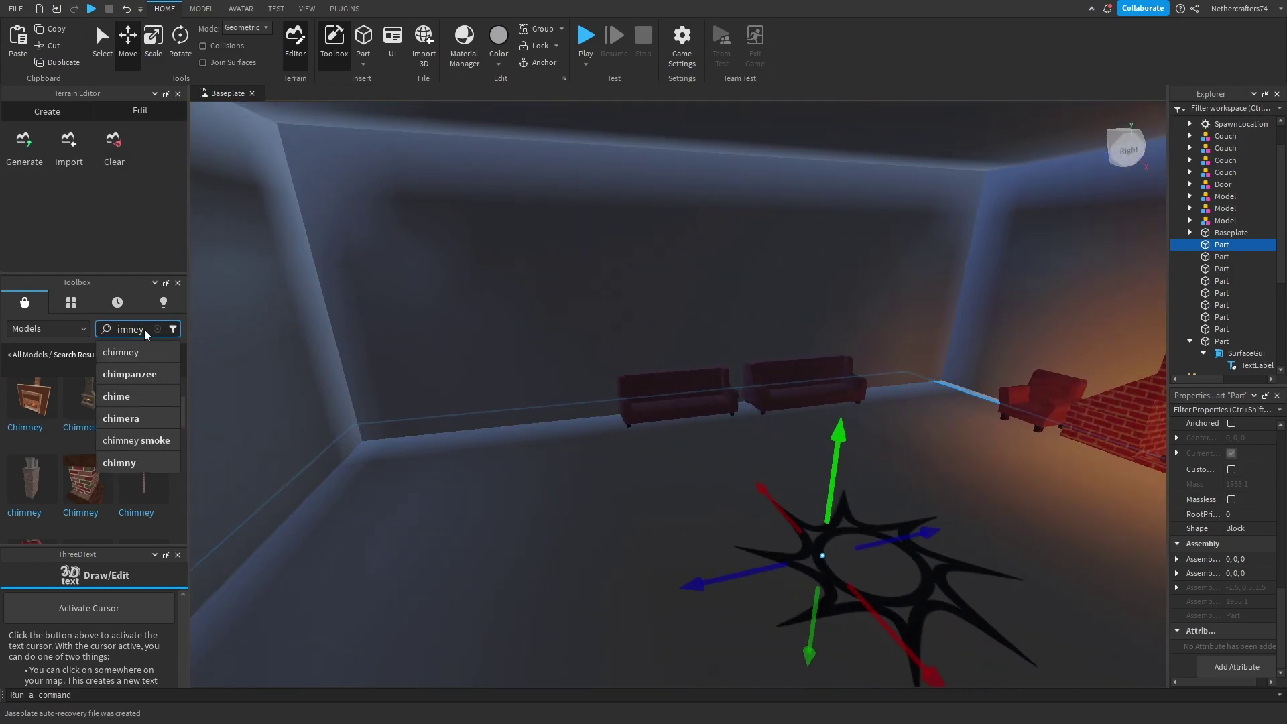
{"action": "key", "text": "BackSpace"}
{"action": "key", "text": "BackSpace"}
{"action": "key", "text": "BackSpace"}
{"action": "key", "text": "BackSpace"}
{"action": "key", "text": "BackSpace"}
{"action": "key", "text": "BackSpace"}
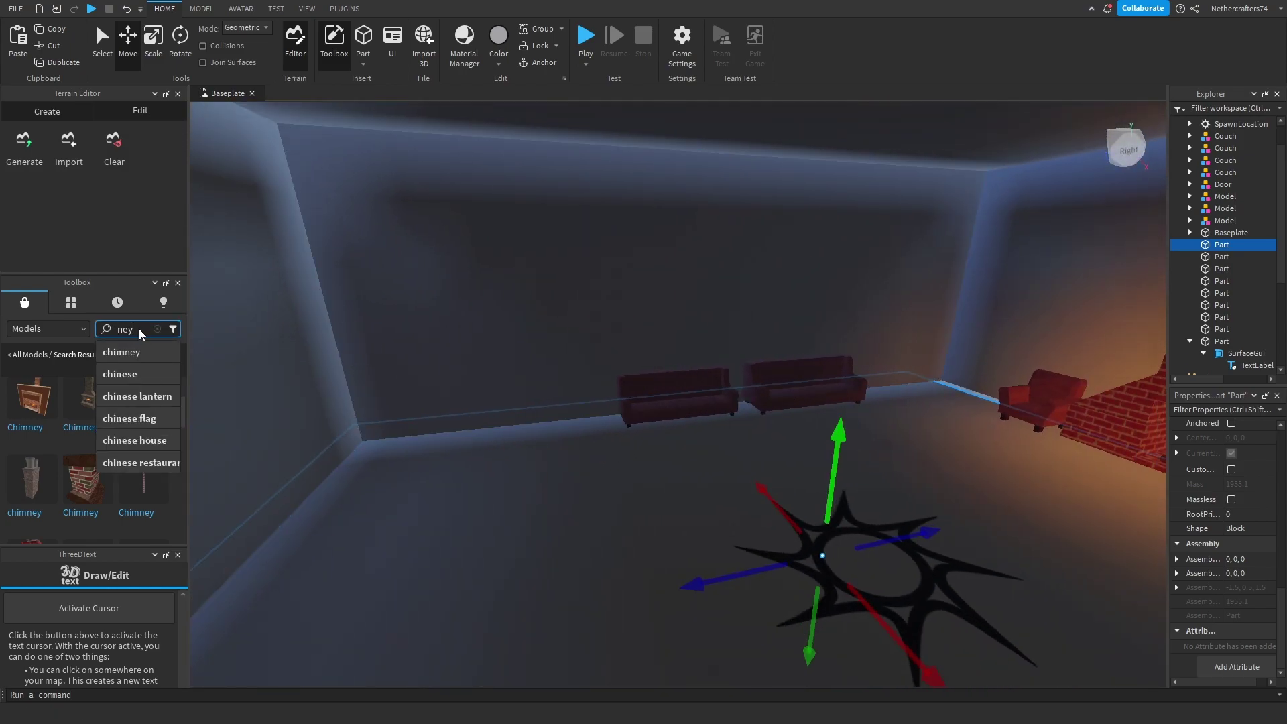
{"action": "type", "text": "light"}
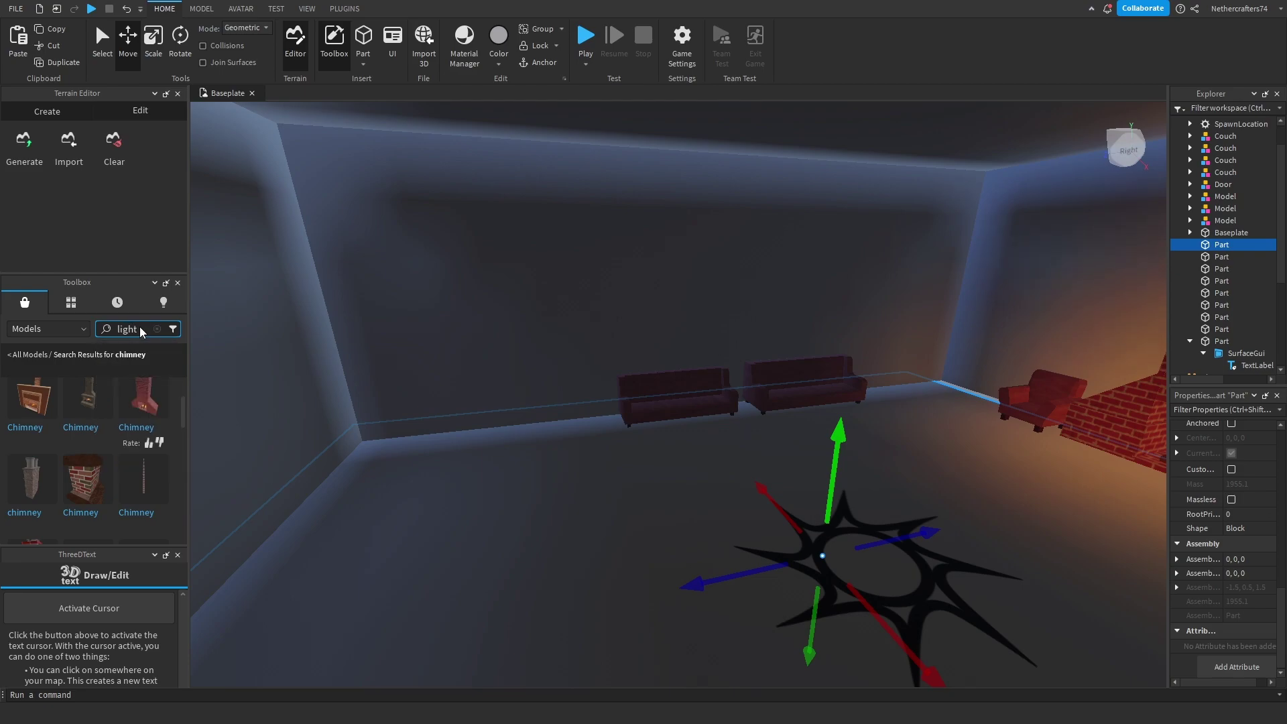
{"action": "key", "text": "Return"}
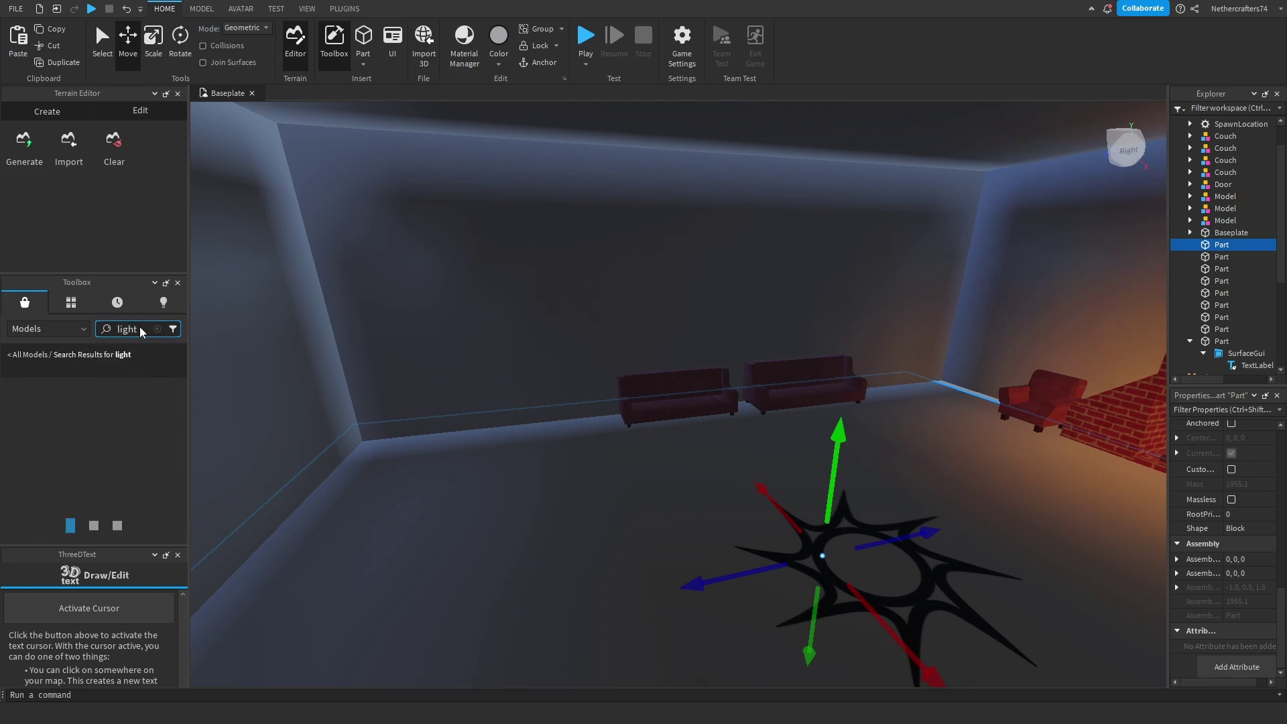
Step: Place the Hanging Light Bulb model on the room's ceiling as a trial and delete it
{"action": "scroll", "coordinate": [590, 553], "scroll_direction": "up", "scroll_amount": 2}
{"action": "right_click_drag", "start_coordinate": [590, 552], "coordinate": [590, 552]}
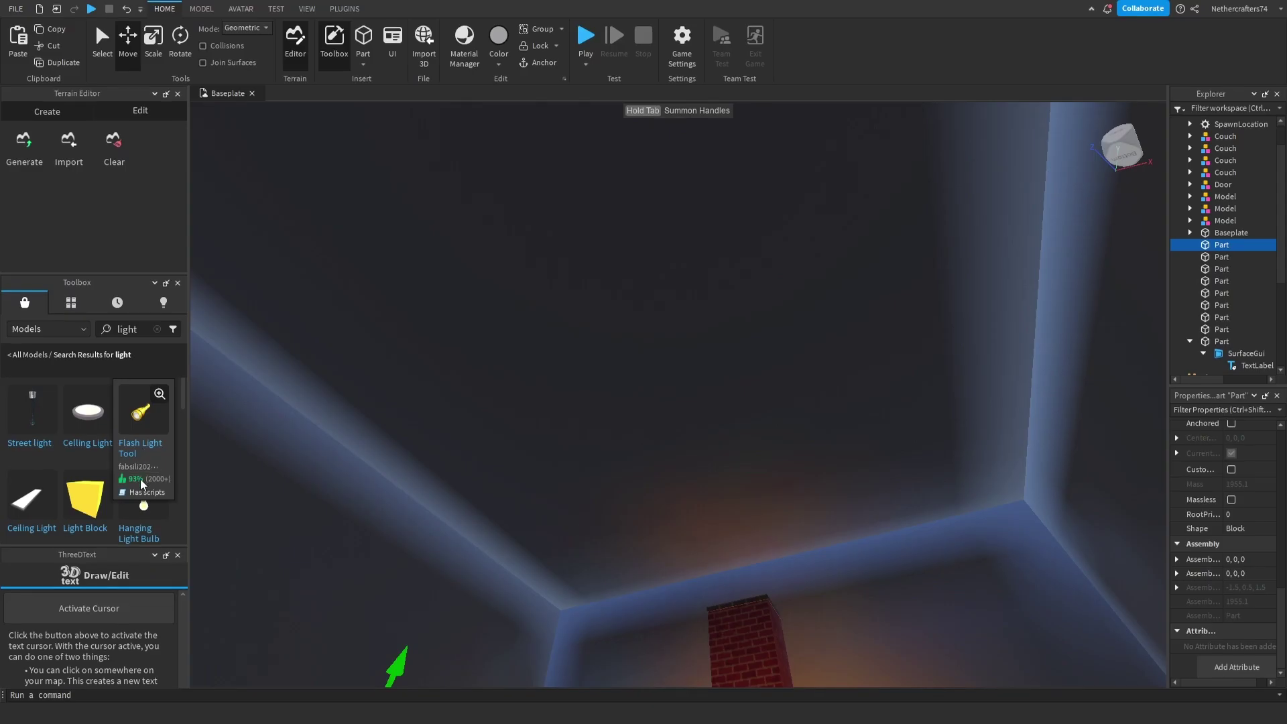
{"action": "left_click", "coordinate": [149, 529]}
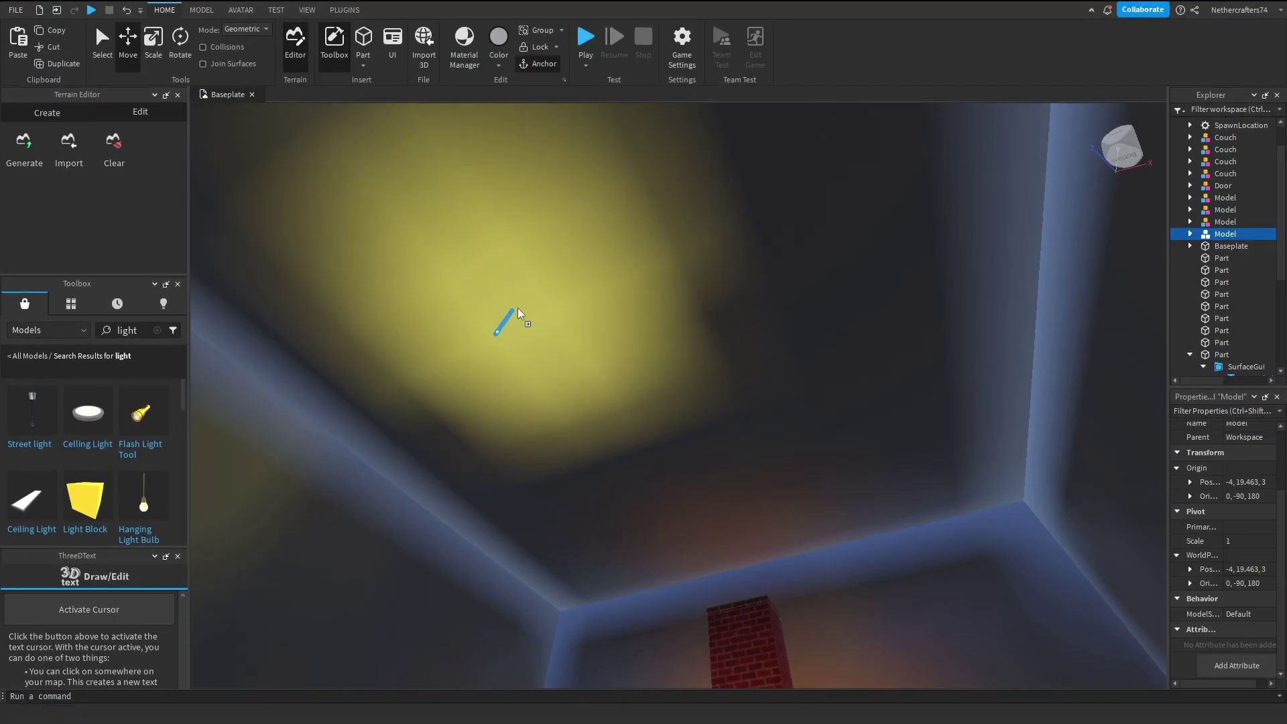
{"action": "left_click_drag", "start_coordinate": [506, 380], "coordinate": [515, 400]}
{"action": "right_click_drag", "start_coordinate": [515, 401], "coordinate": [515, 403]}
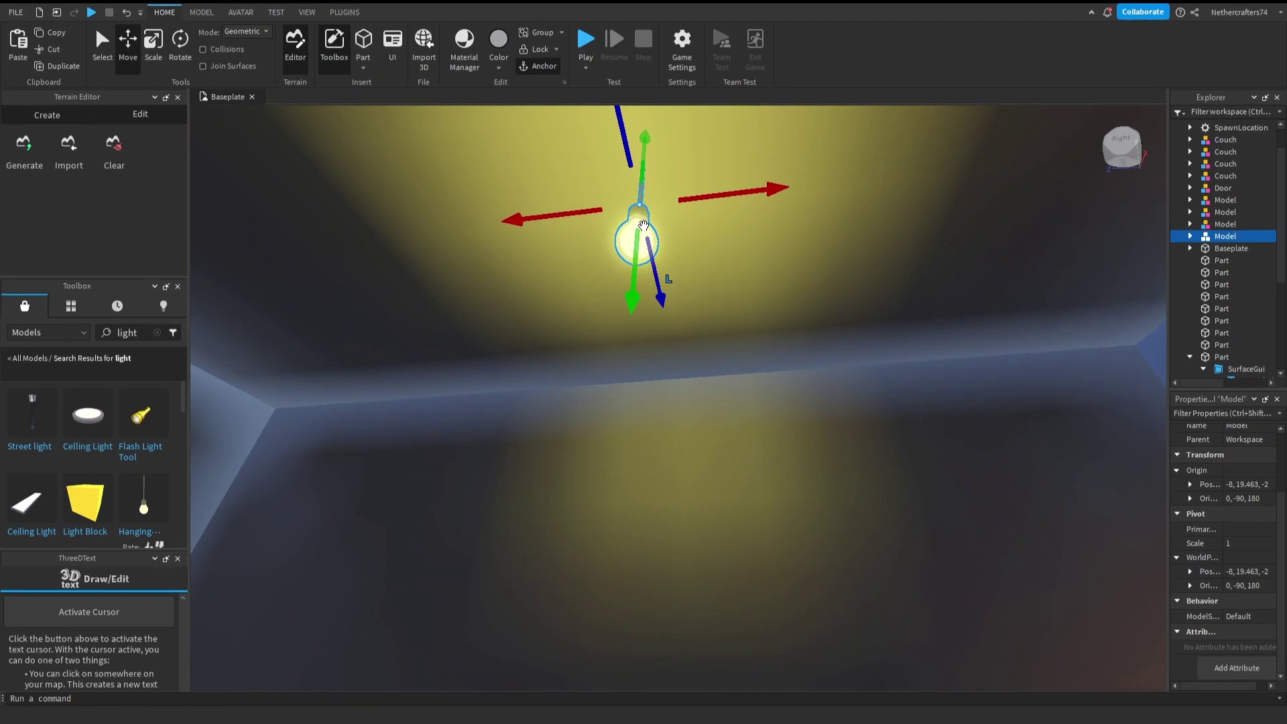
{"action": "key", "text": "Delete"}
Step: Insert the round Ceiling Light model from the light search results into the room
{"action": "right_click_drag", "start_coordinate": [414, 388], "coordinate": [415, 389]}
{"action": "left_click_drag", "start_coordinate": [93, 425], "coordinate": [348, 366]}
{"action": "left_click_drag", "start_coordinate": [520, 365], "coordinate": [592, 342]}
{"action": "right_click_drag", "start_coordinate": [592, 341], "coordinate": [655, 463]}
Step: Raise the ceiling light up to the ceiling and shift it sideways to about position 5, 21.9, -2
{"action": "left_click_drag", "start_coordinate": [682, 545], "coordinate": [697, 224]}
{"action": "right_click_drag", "start_coordinate": [638, 561], "coordinate": [638, 561]}
{"action": "scroll", "coordinate": [638, 561], "scroll_direction": "down", "scroll_amount": 3}
{"action": "left_click", "coordinate": [591, 707]}
{"action": "right_click_drag", "start_coordinate": [525, 560], "coordinate": [526, 561]}
{"action": "key", "text": "w"}
{"action": "key", "text": "s"}
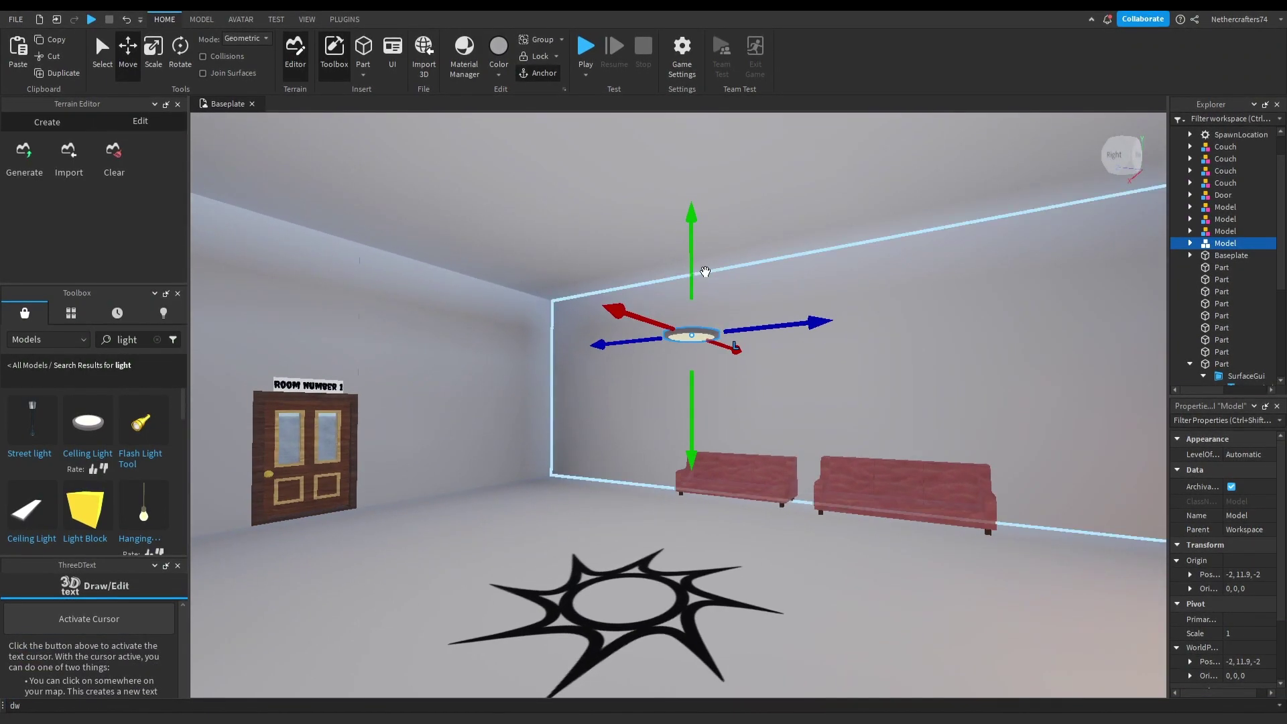
{"action": "right_click_drag", "start_coordinate": [598, 356], "coordinate": [598, 356]}
{"action": "key", "text": "s"}
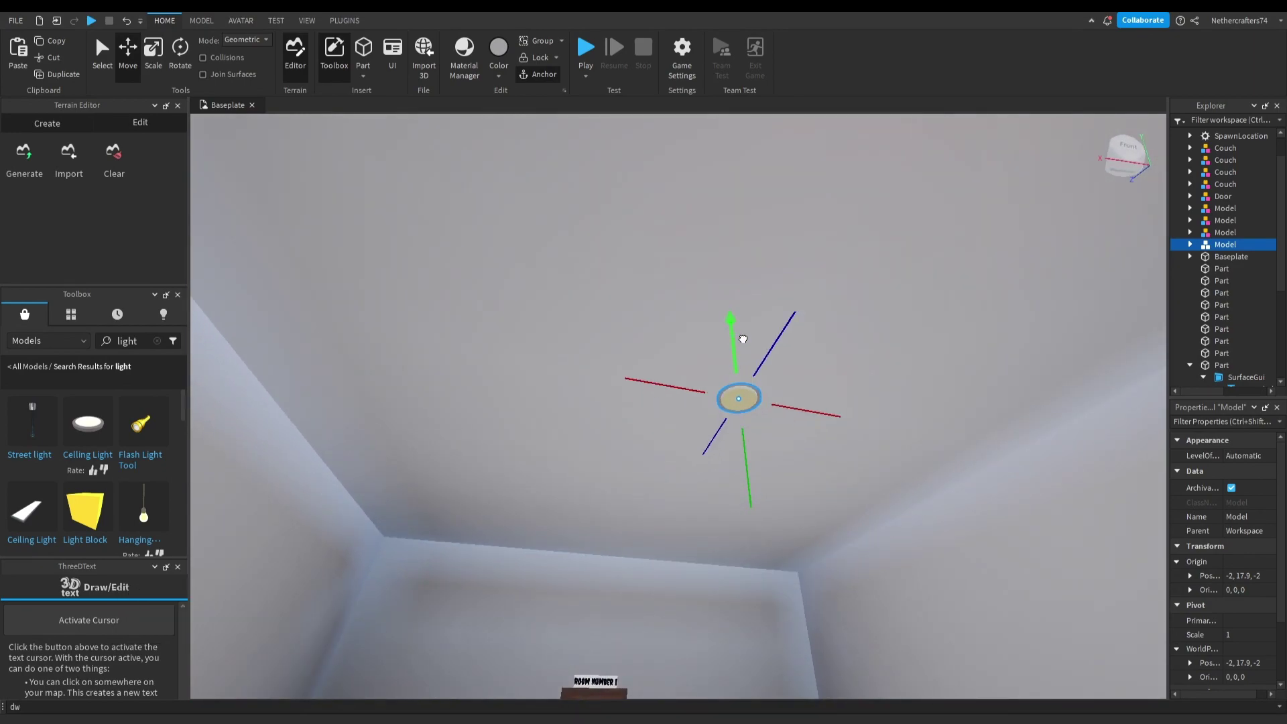
{"action": "left_click_drag", "start_coordinate": [659, 391], "coordinate": [535, 353]}
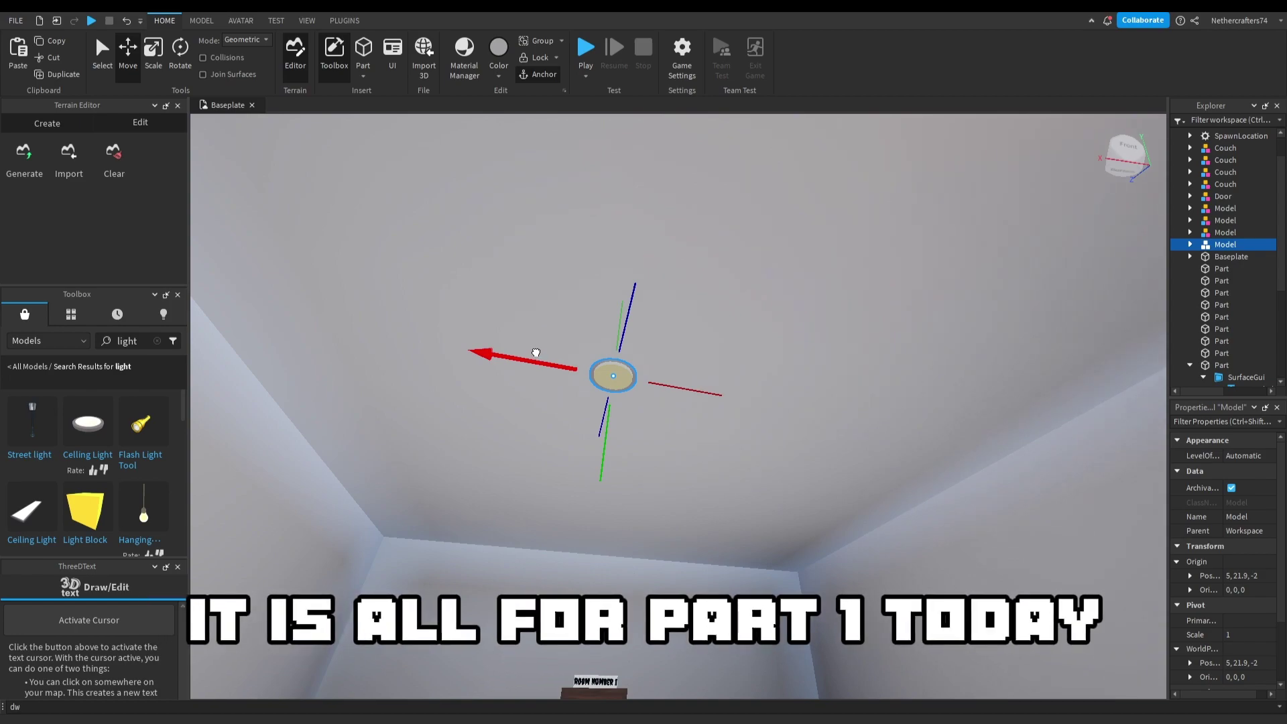
Step: Adjust the light's placement along the ceiling with small sideways moves
{"action": "right_click_drag", "start_coordinate": [511, 488], "coordinate": [424, 289]}
{"action": "key", "text": "s"}
{"action": "key", "text": "a"}
{"action": "left_click_drag", "start_coordinate": [428, 237], "coordinate": [356, 238]}
{"action": "key", "text": "a"}
{"action": "left_click_drag", "start_coordinate": [434, 232], "coordinate": [416, 229]}
{"action": "key", "text": "d"}
Step: Start a playtest and look around the lit lobby from the character's view
{"action": "left_click", "coordinate": [586, 48]}
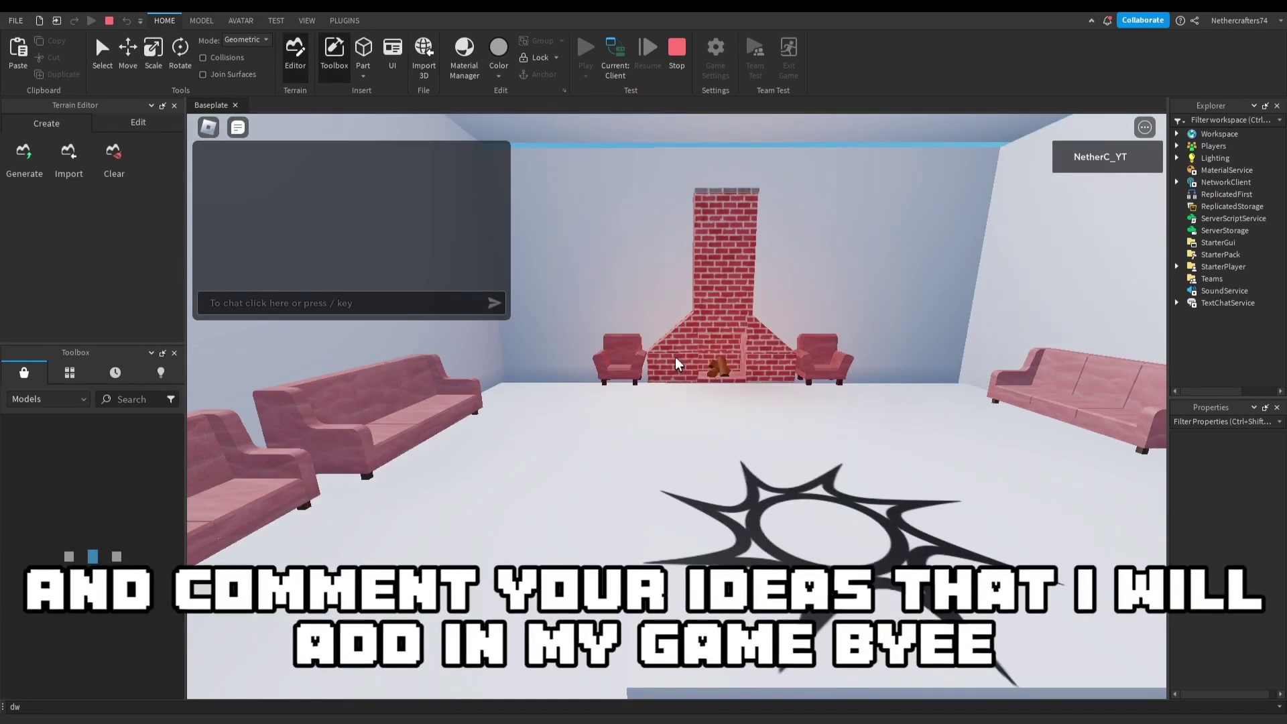
{"action": "right_click_drag", "start_coordinate": [674, 357], "coordinate": [674, 356]}
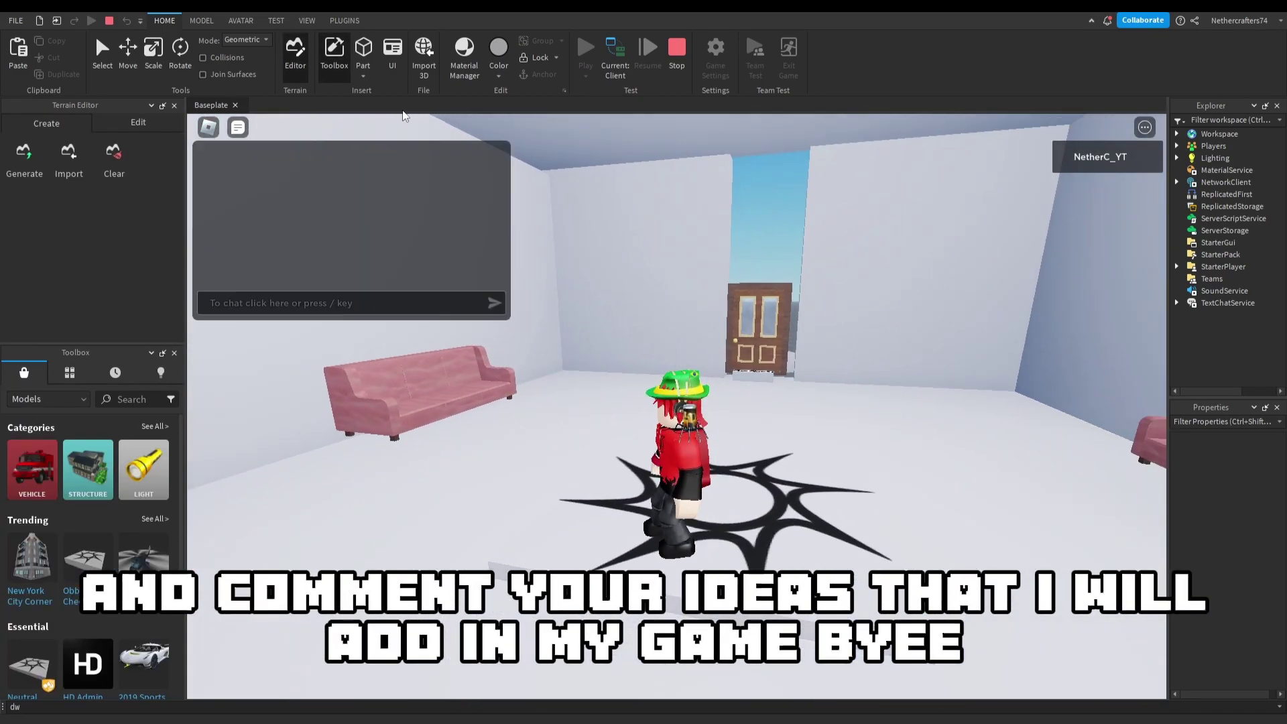